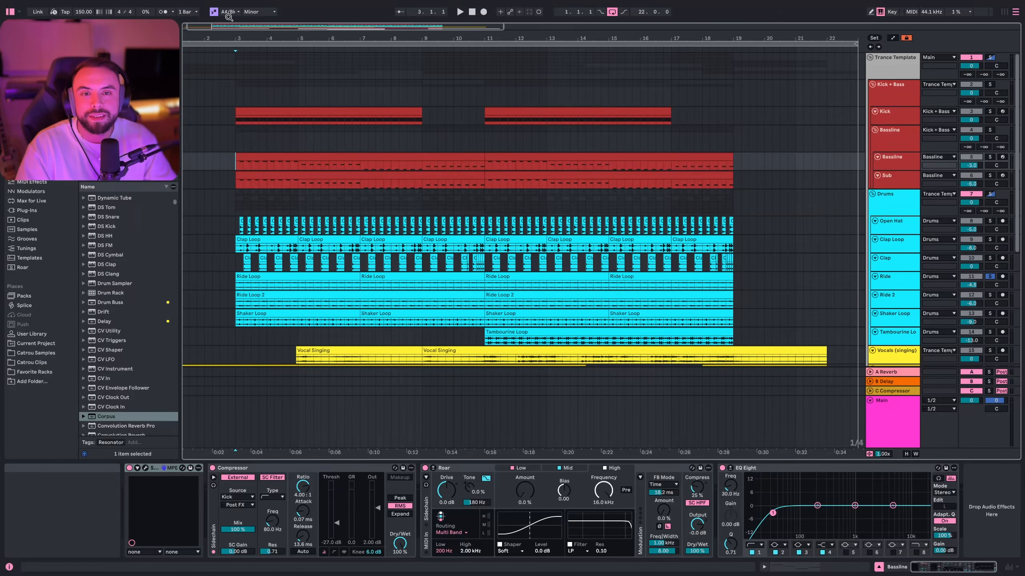
Step: Highlight the kick and bass sections at bars 3–11 and 11–19, and audition the soloed Kick + Bass group from bar 3
left_click_drag(236, 115, 483, 90)
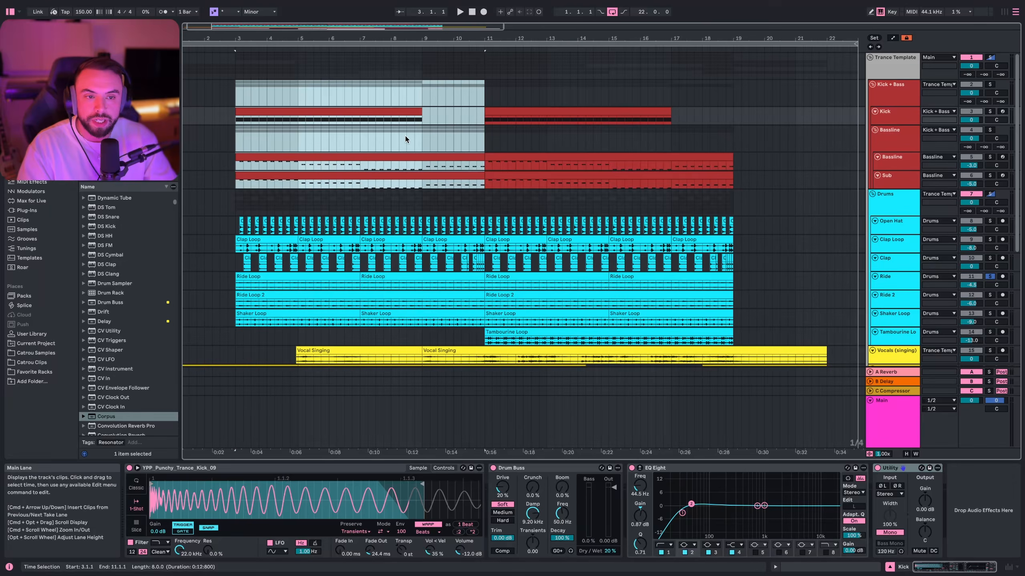
left_click_drag(485, 98, 734, 98)
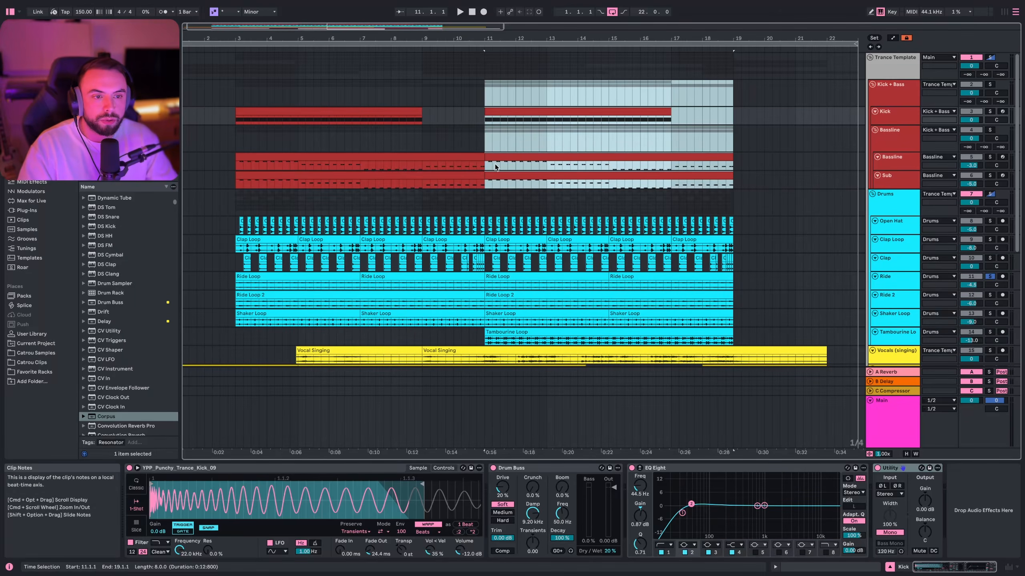
left_click(486, 132)
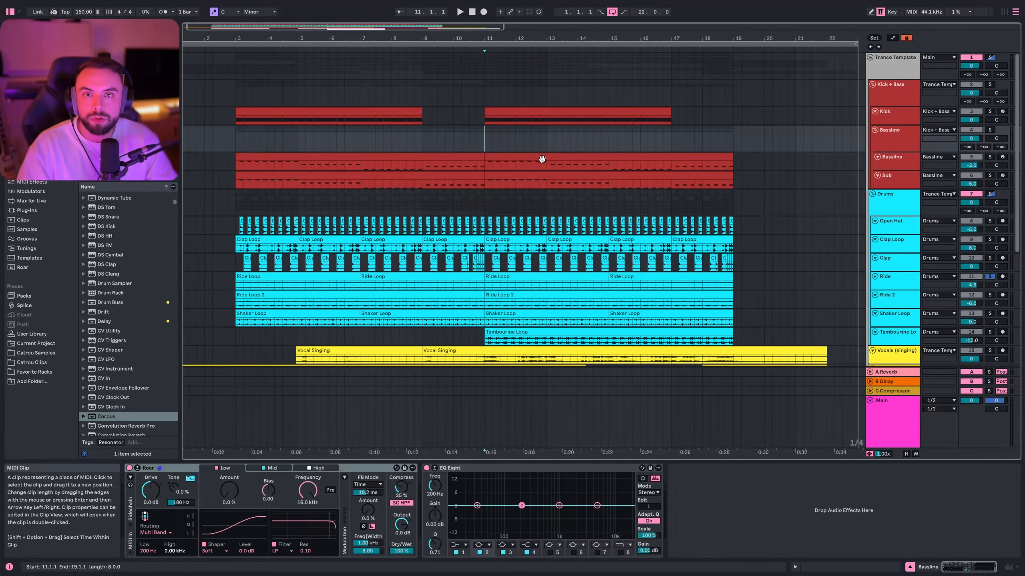
left_click(887, 90)
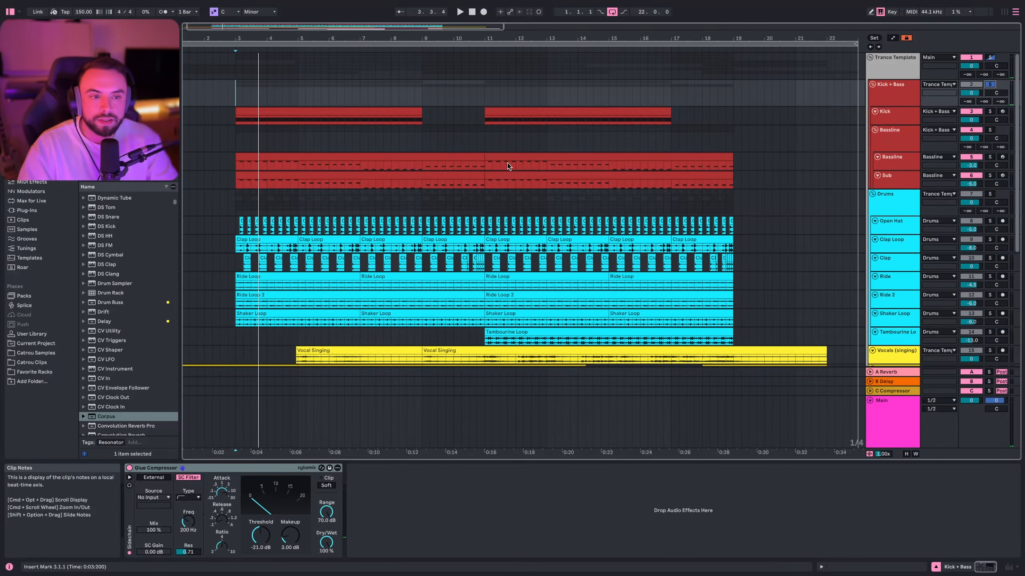
key("space")
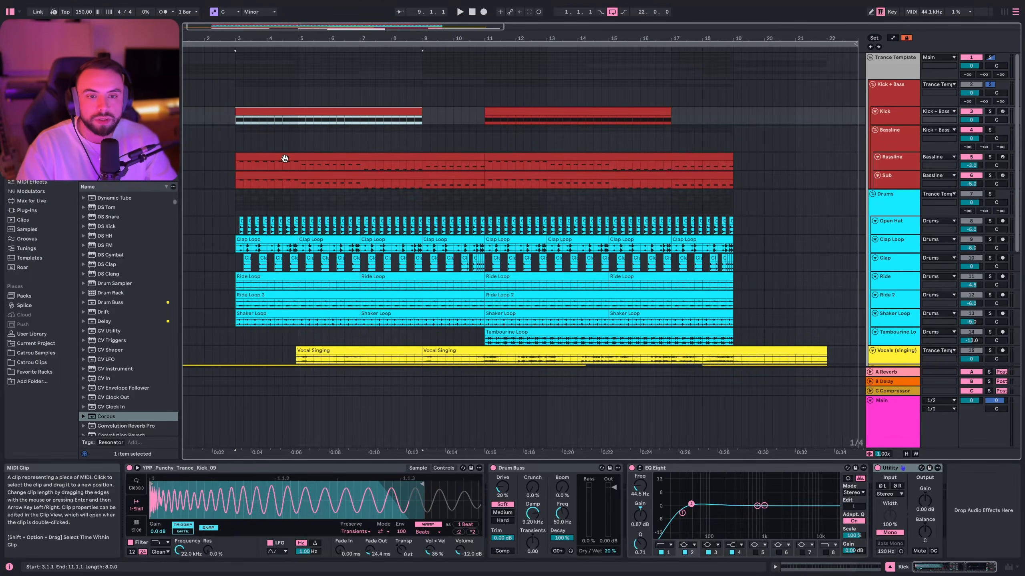
Step: Examine the note patterns in the first Bassline and Sub MIDI clips, and return to the full arrangement
left_click(283, 158)
double_click(293, 156)
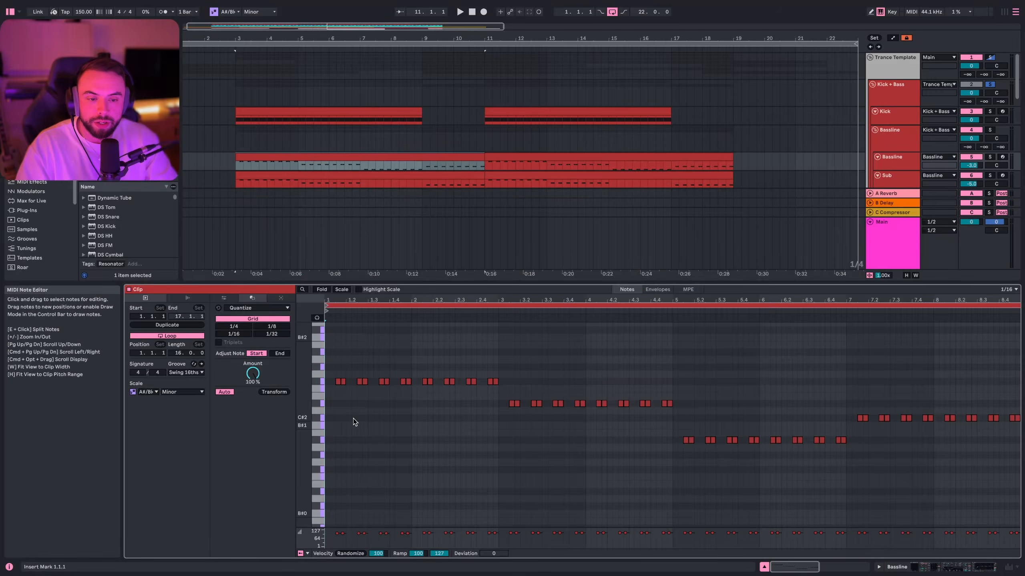
scroll(329, 397, "up", 5)
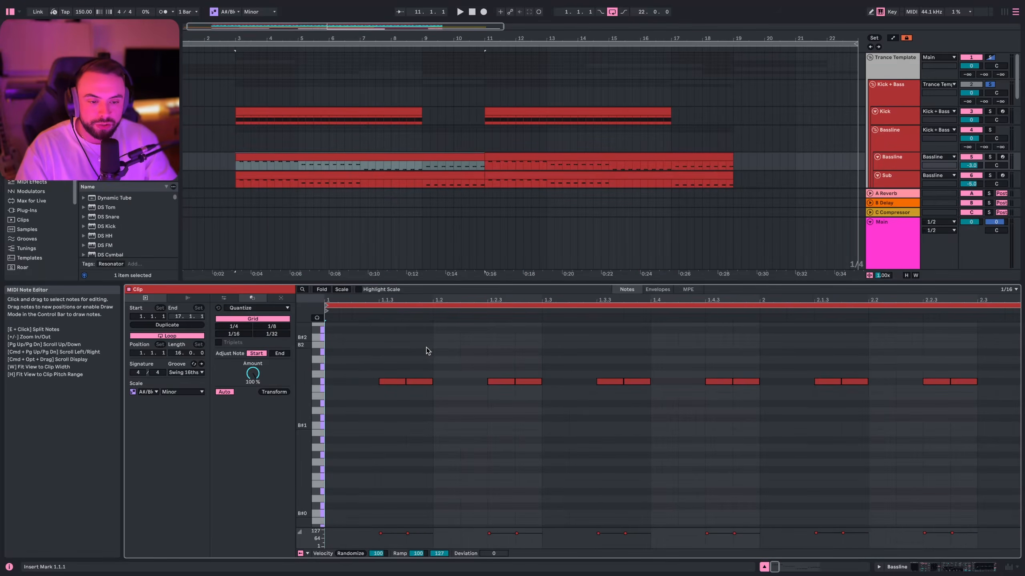
scroll(552, 414, "down", 5)
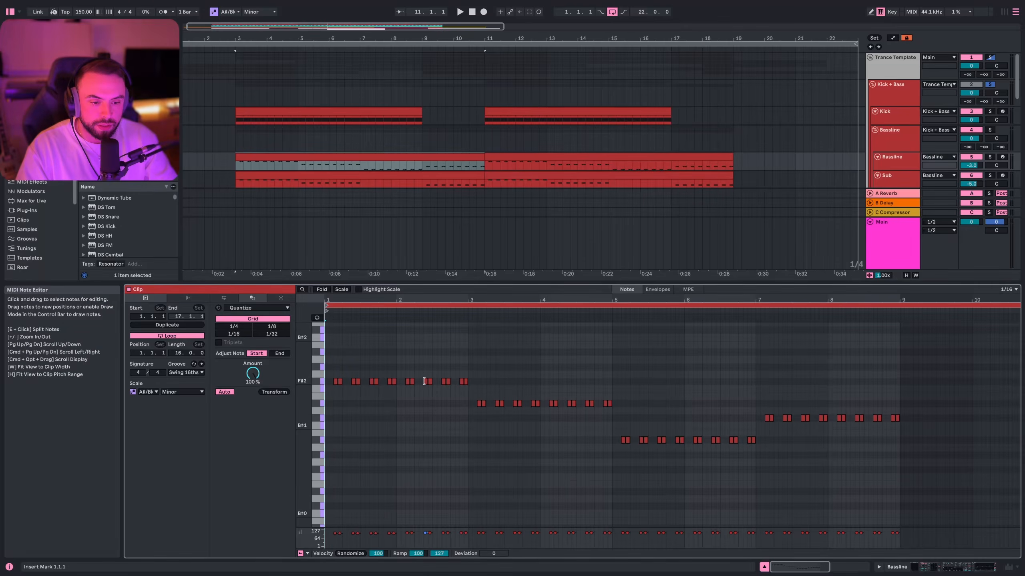
scroll(650, 200, "down", 1)
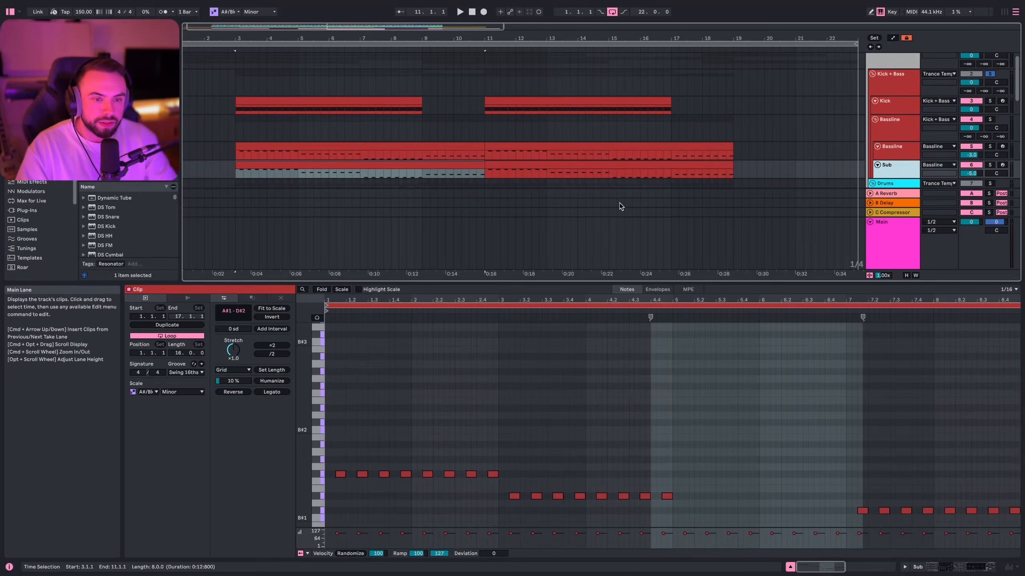
left_click(296, 162)
key("shift+Tab")
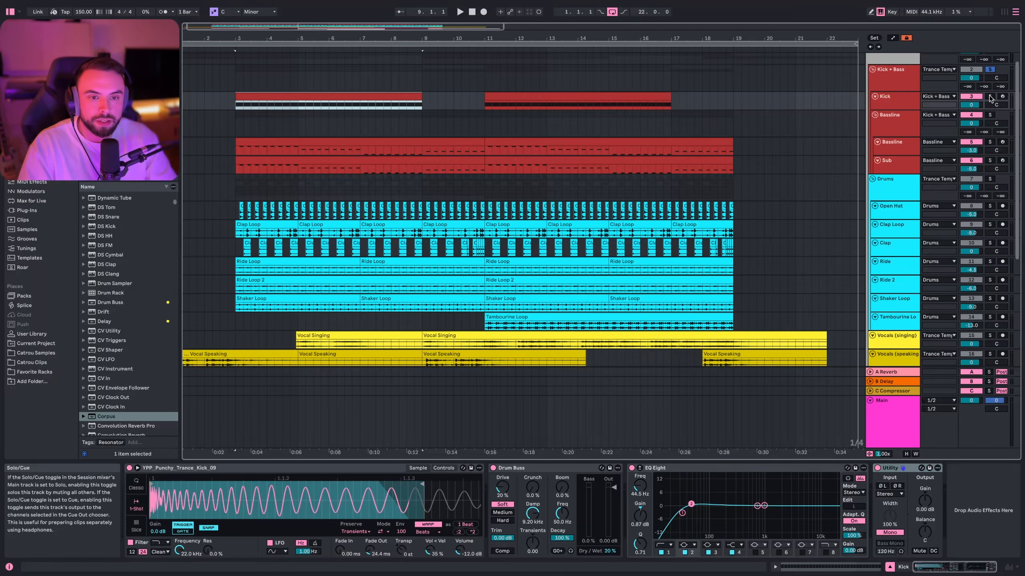
Step: Solo the Kick track and audition it, comparing the sound with and without Drum Buss
left_click(990, 97)
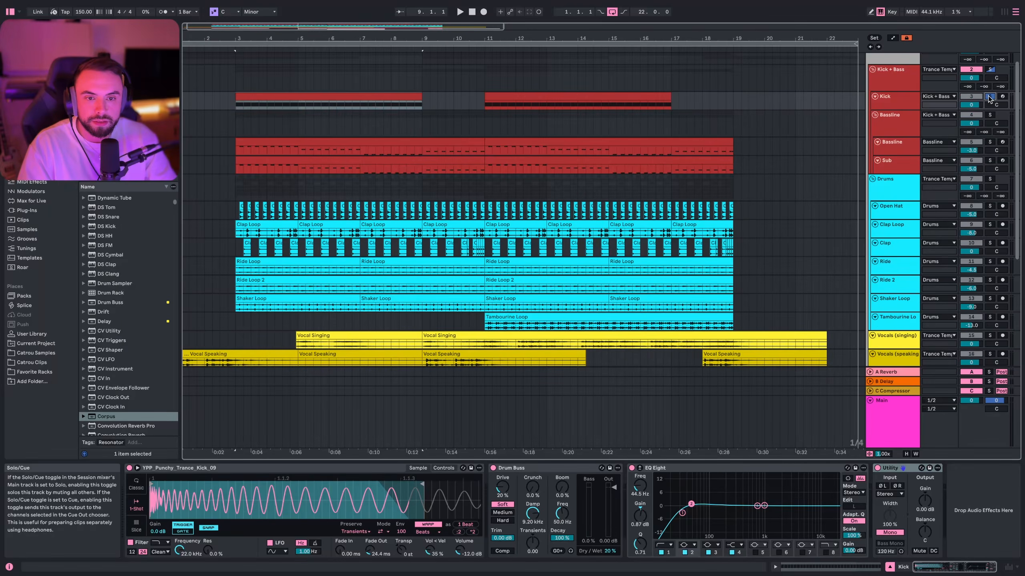
key("space")
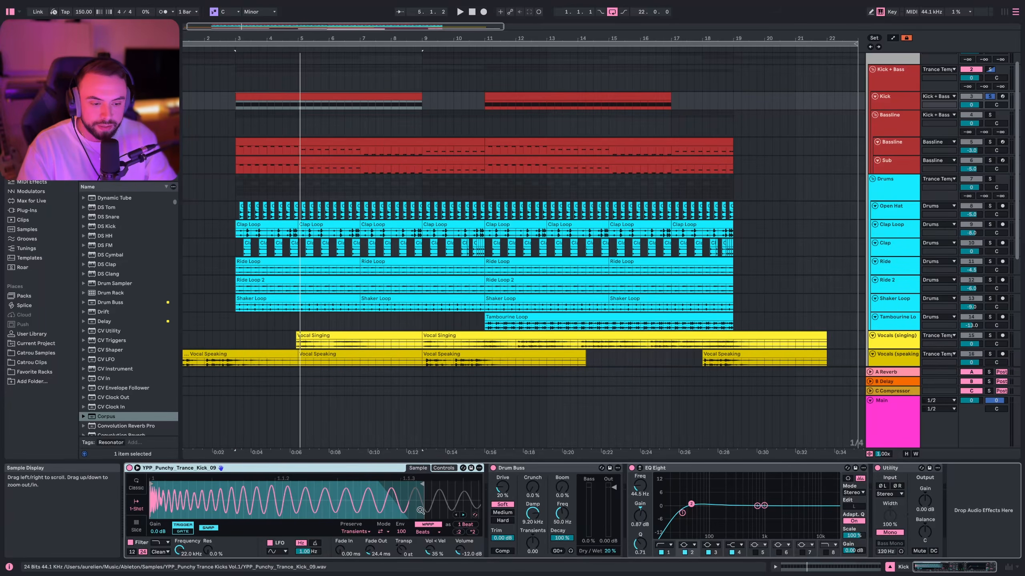
left_click(520, 469)
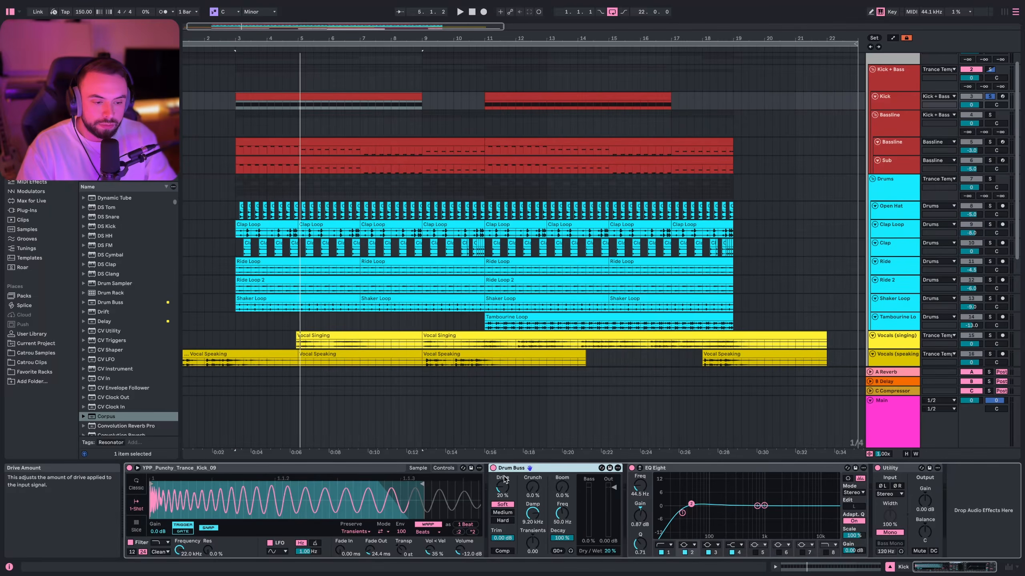
key("space")
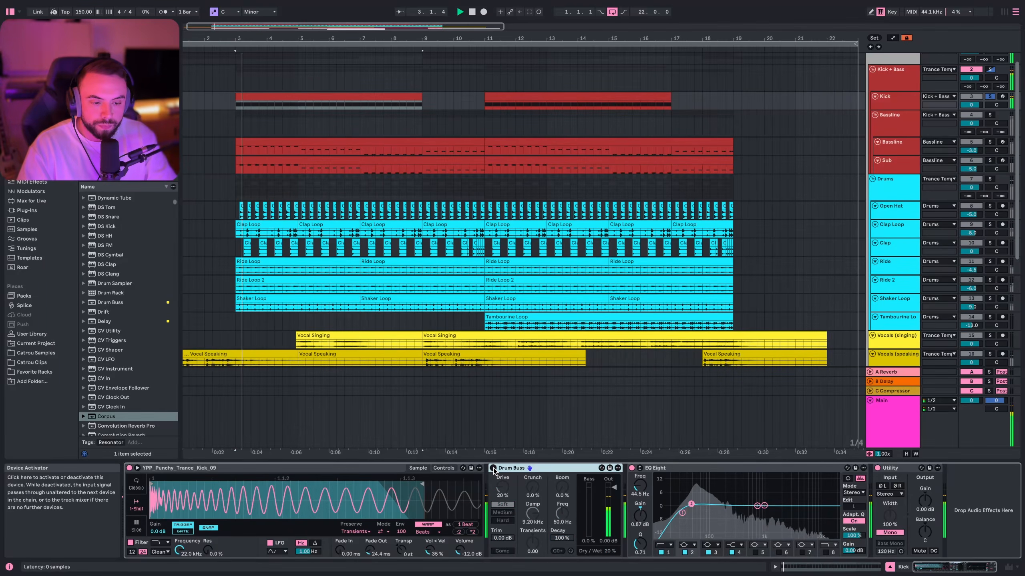
Step: Inspect the first two bands of the Kick's EQ Eight and stop playback
left_click(682, 513)
key("space")
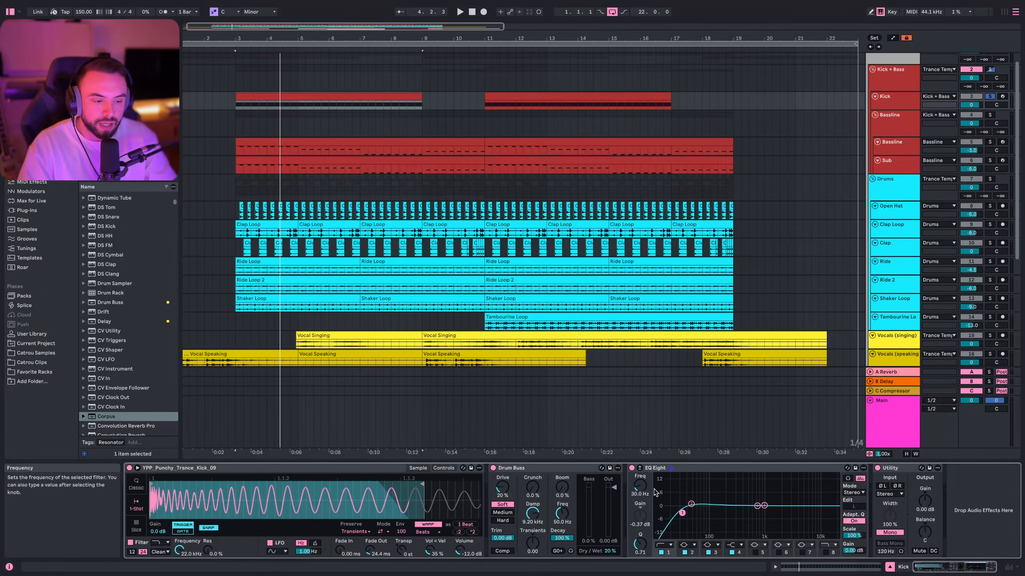
left_click(691, 505)
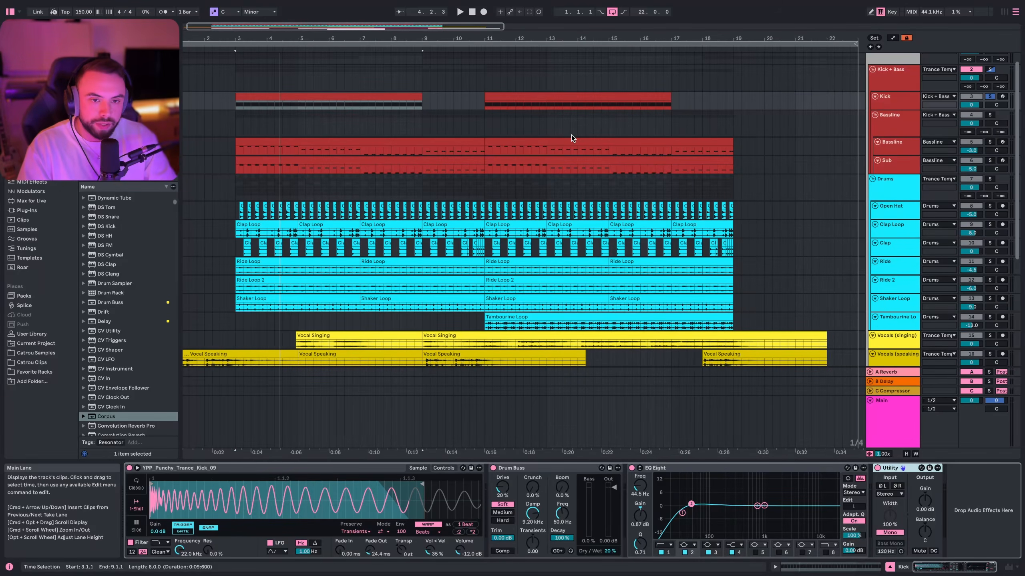
Step: Open Serum 2 on the Bassline track and compare the bassline with oscillator B off and on
left_click(888, 149)
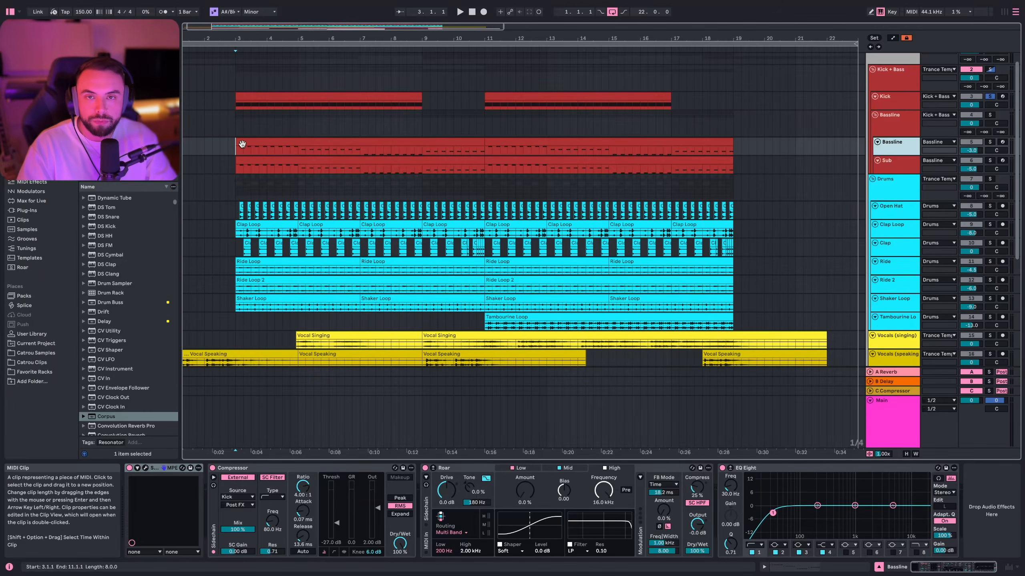
left_click(146, 468)
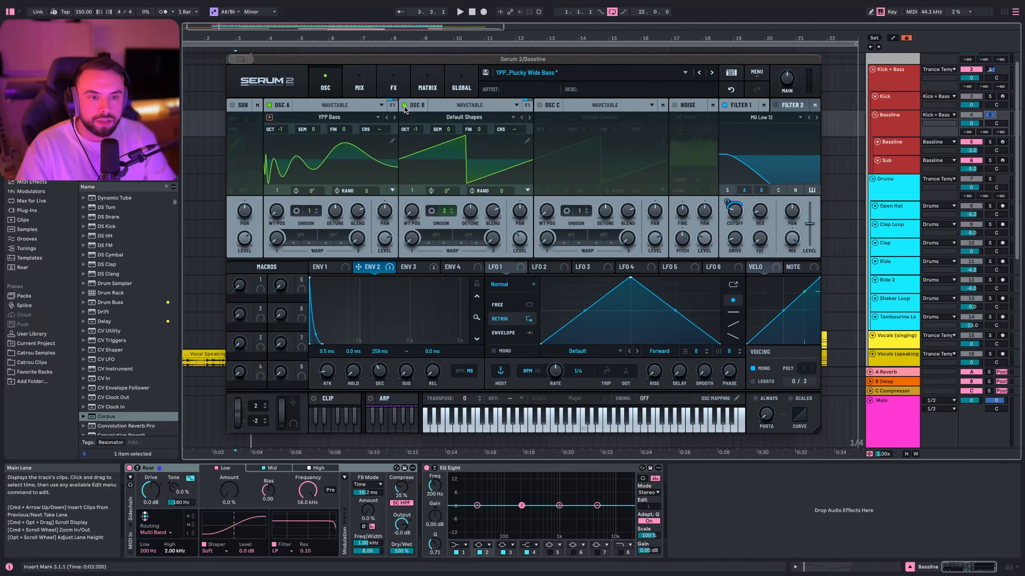
left_click(404, 106)
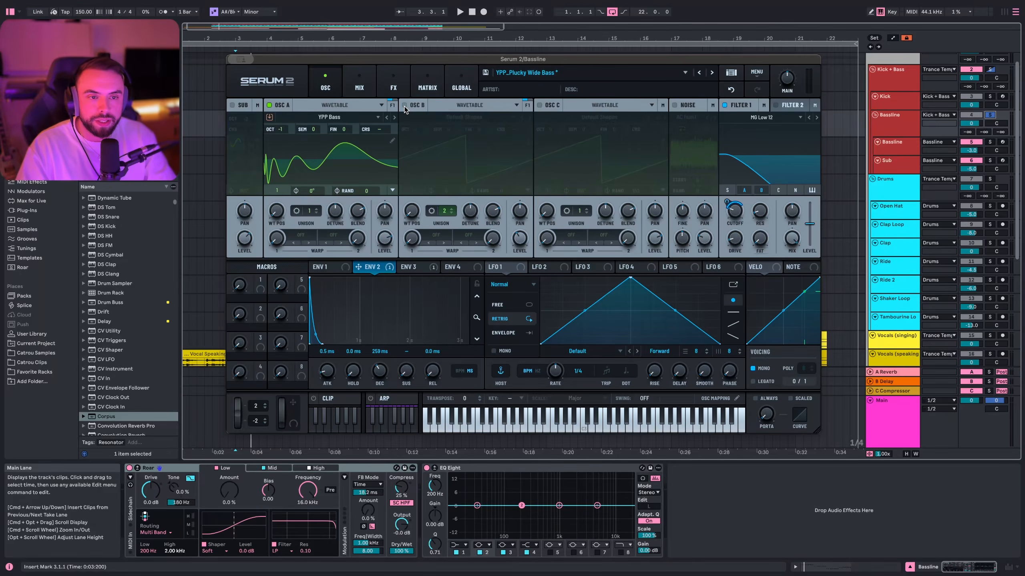
key("space")
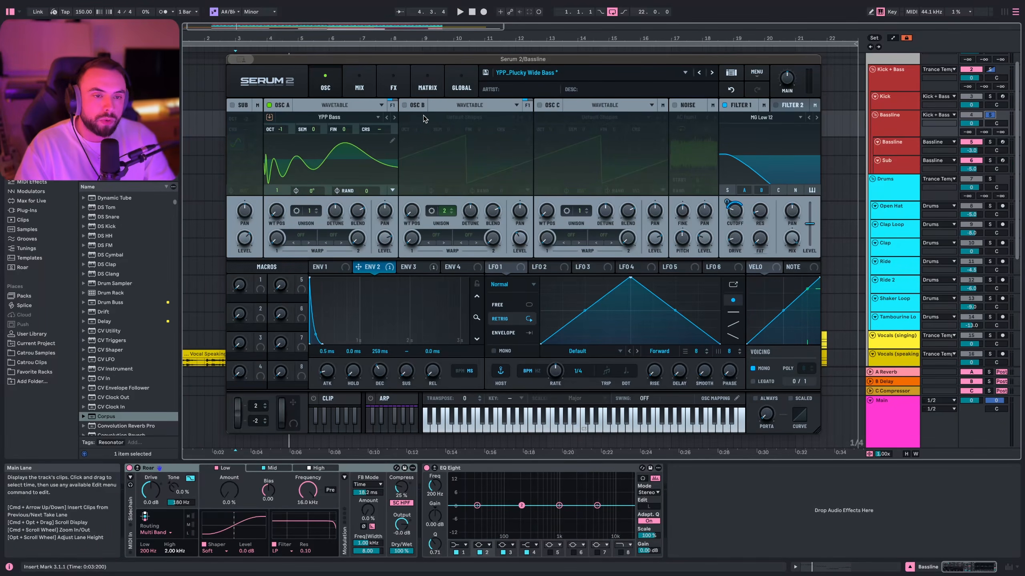
left_click(404, 105)
key("space")
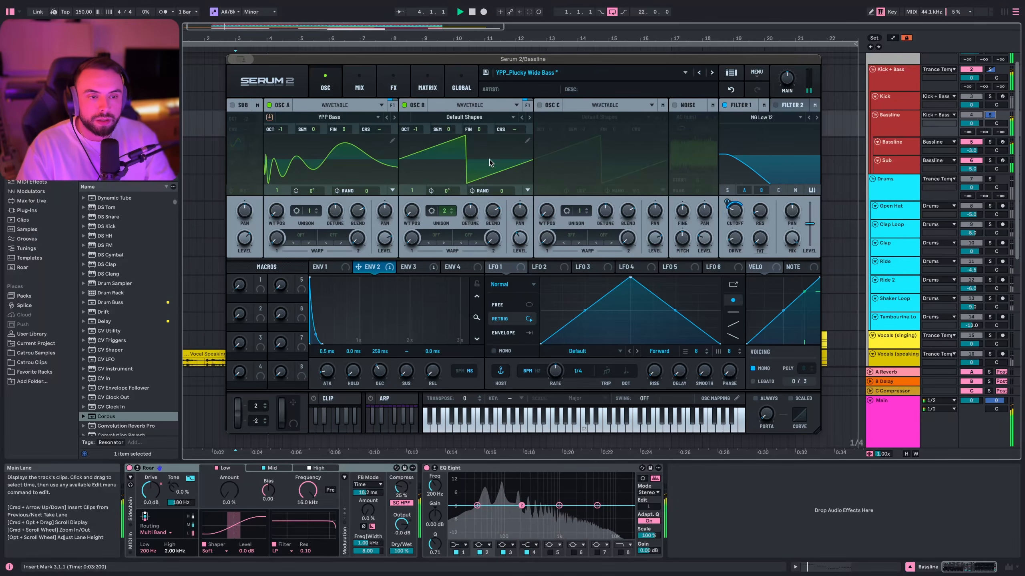
key("space")
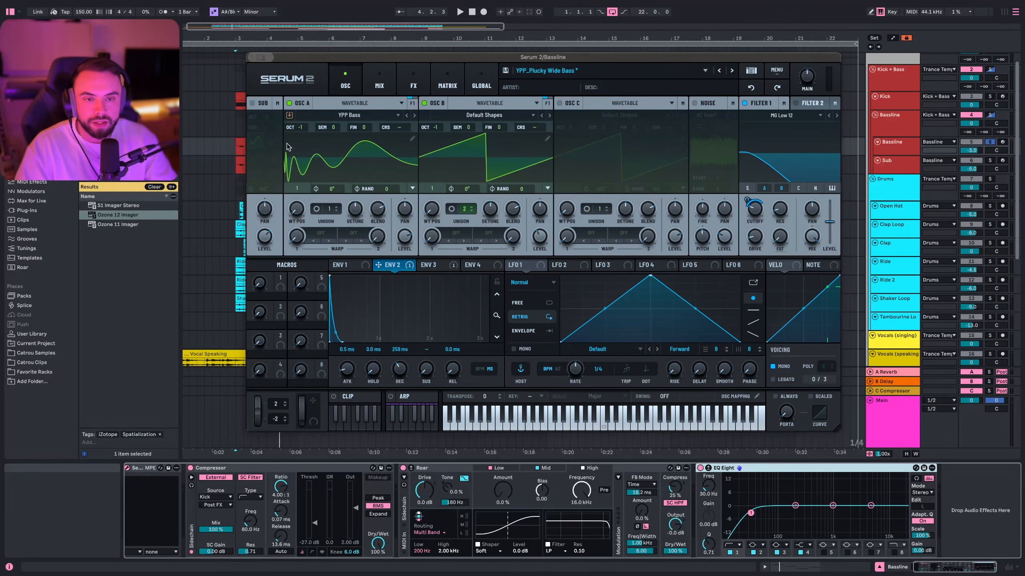
Step: Try a higher level for Serum's oscillator B while auditioning the bassline, and undo the change
left_click_drag(541, 241, 547, 206)
key("space")
key("space")
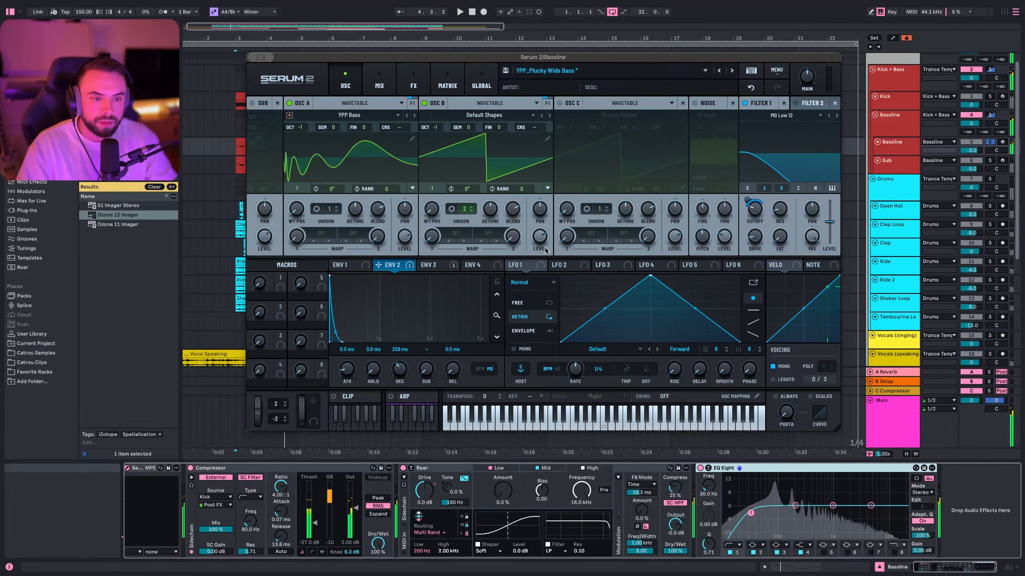
key("ctrl+z")
key("ctrl+z")
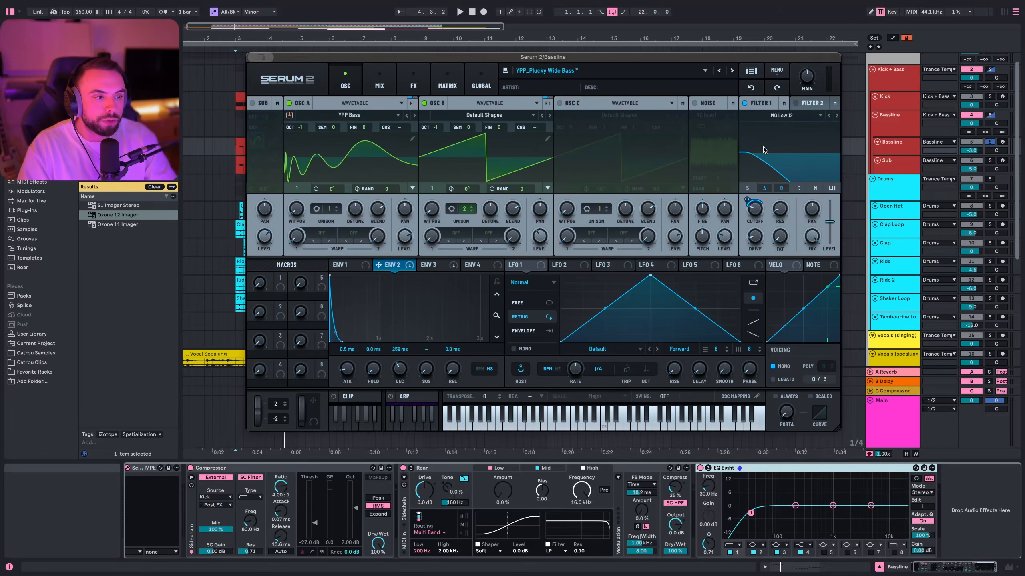
Step: Try an Env 3 modulation amount of 0 on Filter 1 Freq, audition the bassline, and undo the change
left_click(437, 267)
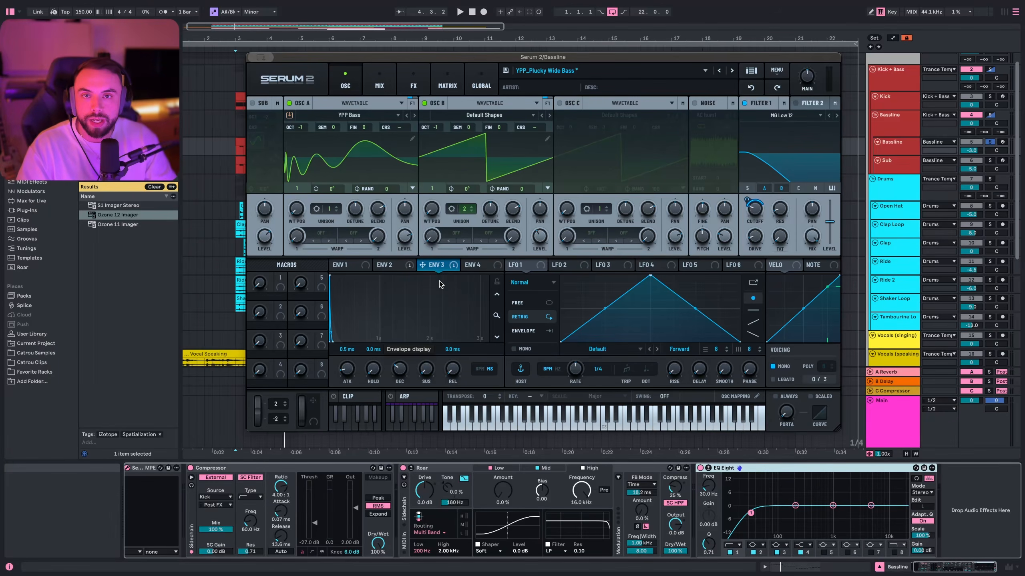
left_click(447, 83)
double_click(428, 139)
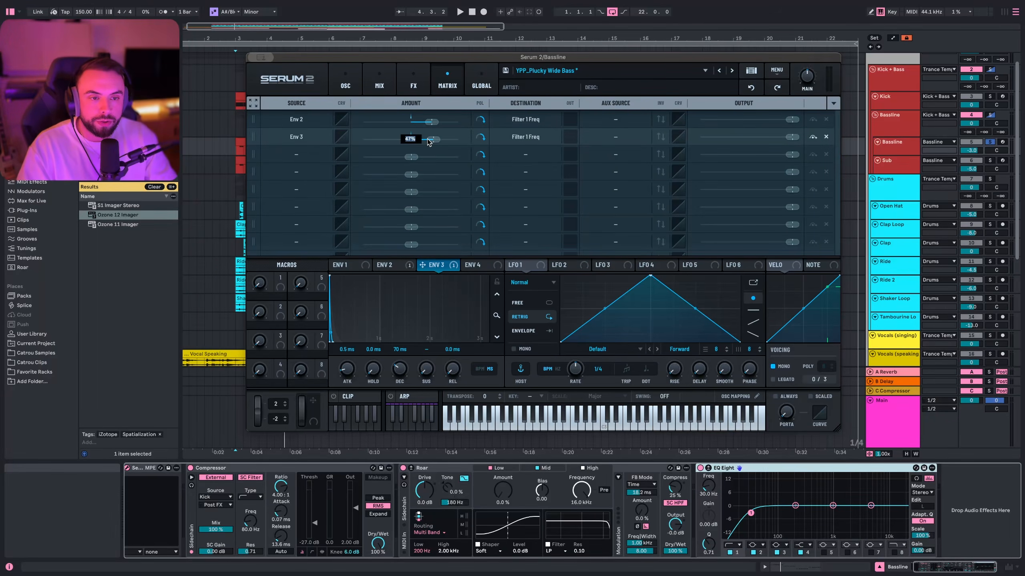
type("0")
key("Return")
key("space")
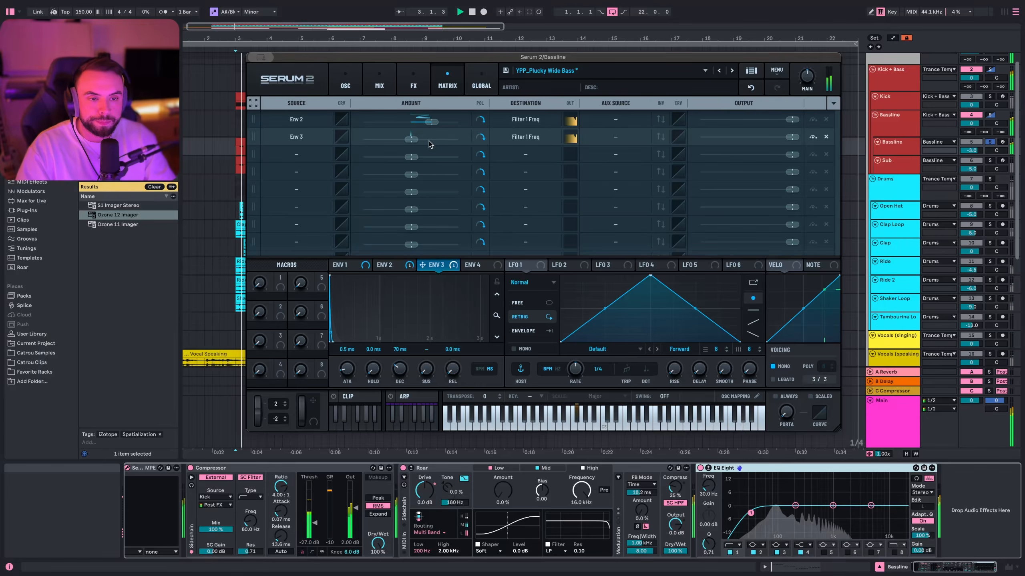
left_click(752, 89)
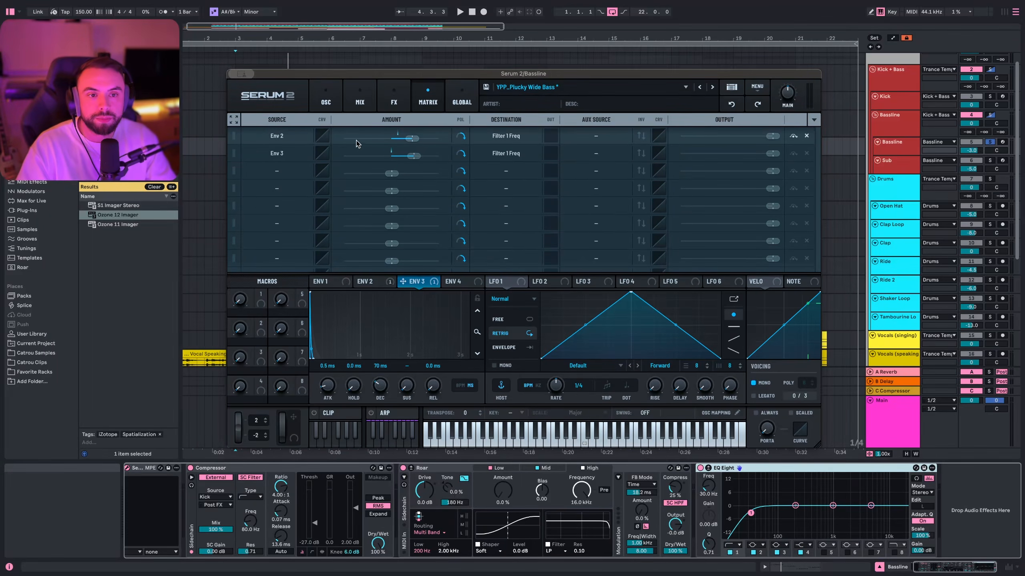
Step: Audition the bassline with Serum's mono voicing switched off, and switch mono back on
left_click(393, 99)
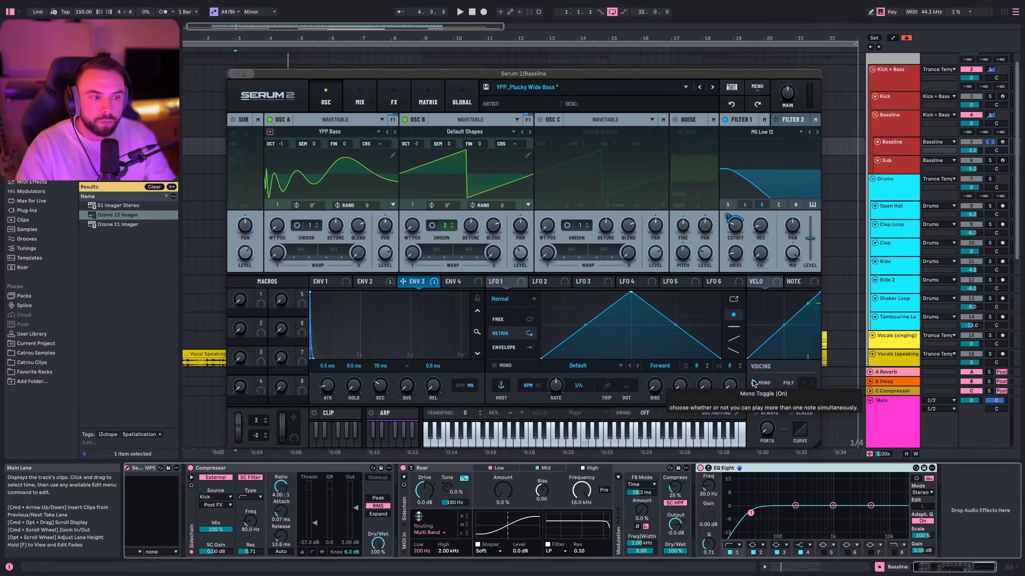
left_click(753, 383)
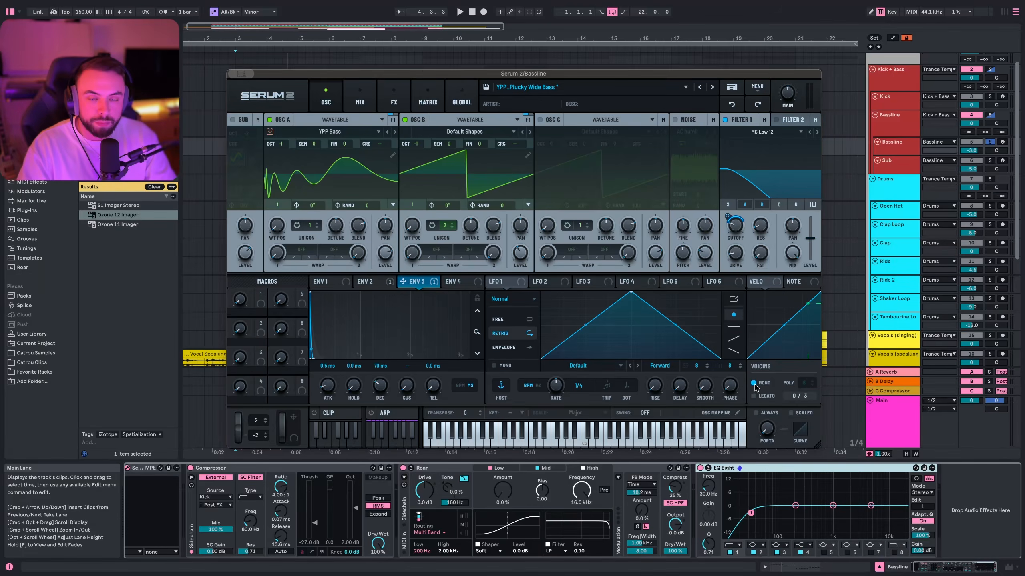
left_click(753, 382)
key("space")
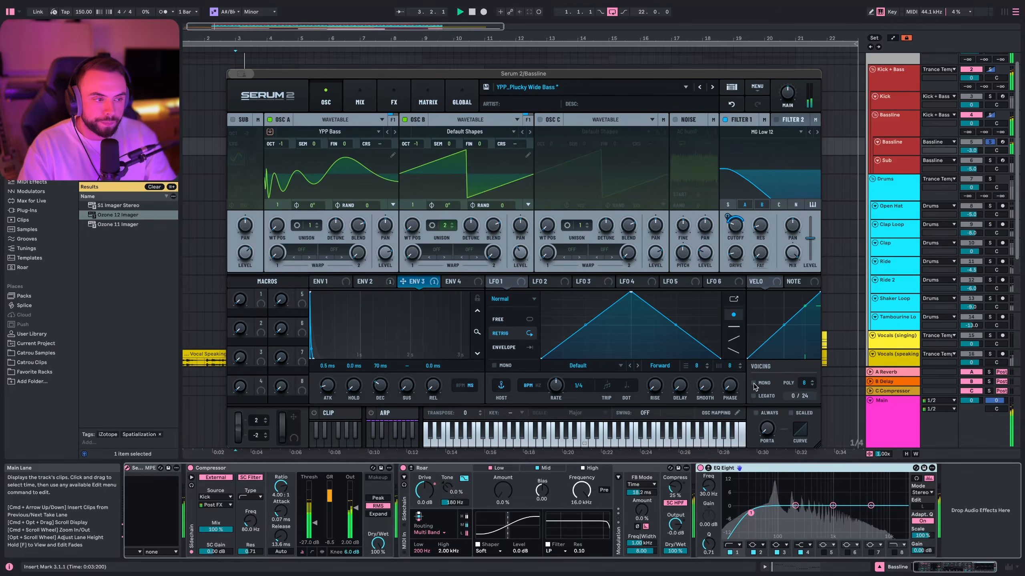
left_click(753, 384)
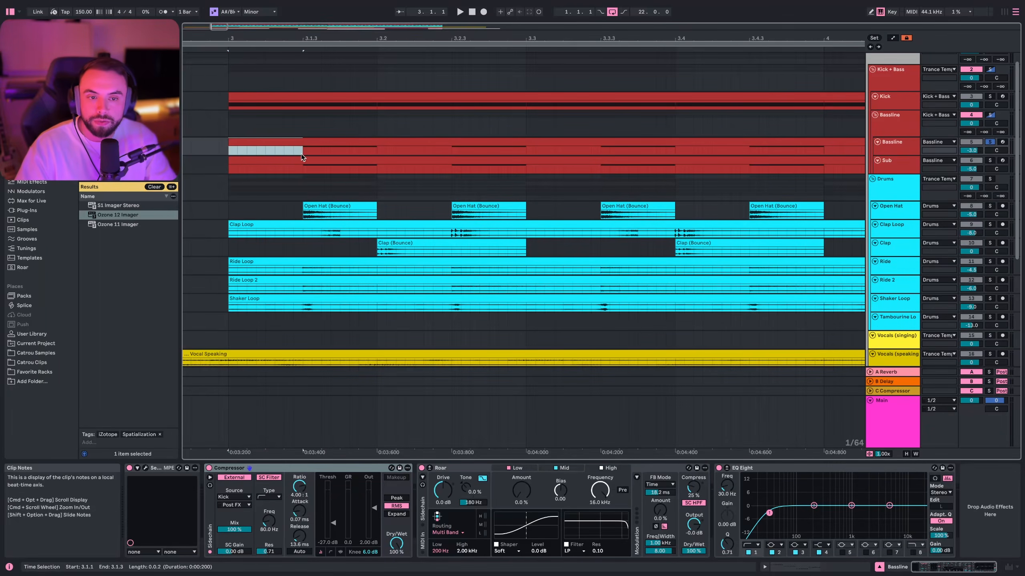
Step: Highlight the area around the first offbeat note in the Bassline clip at bar 3, and reset the marker to 3.1.1
left_click_drag(284, 151, 321, 151)
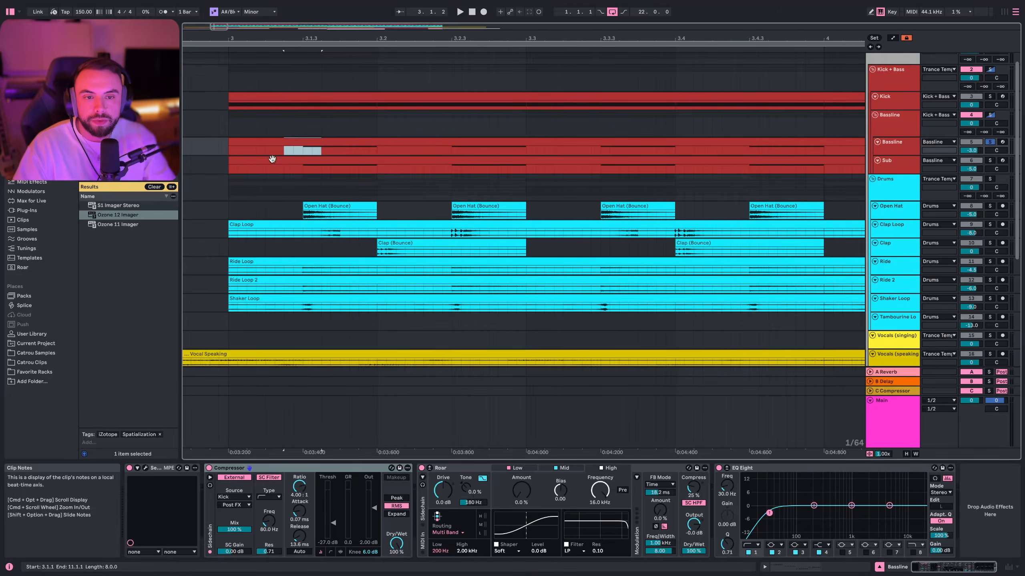
left_click(285, 153)
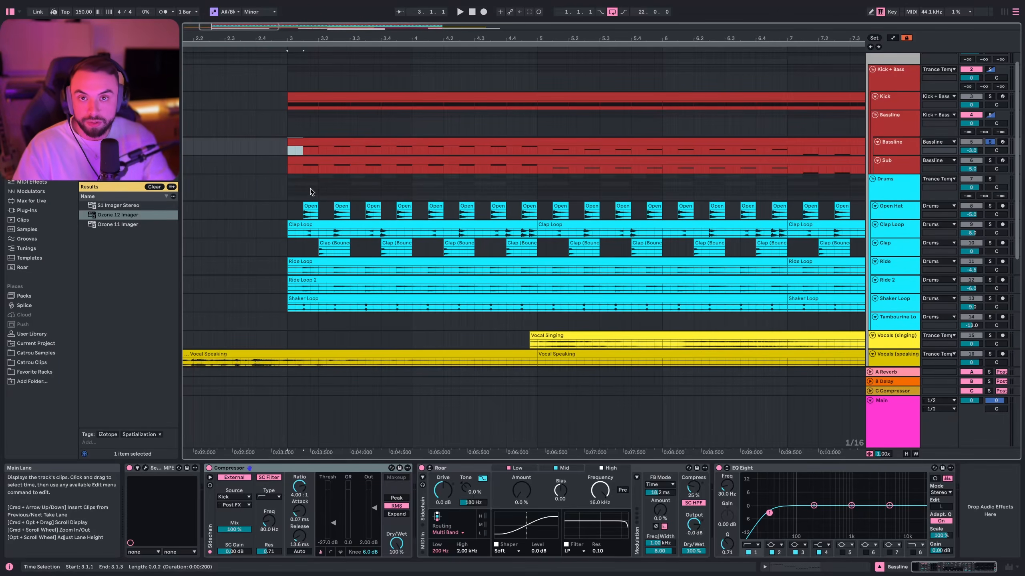
left_click(290, 152)
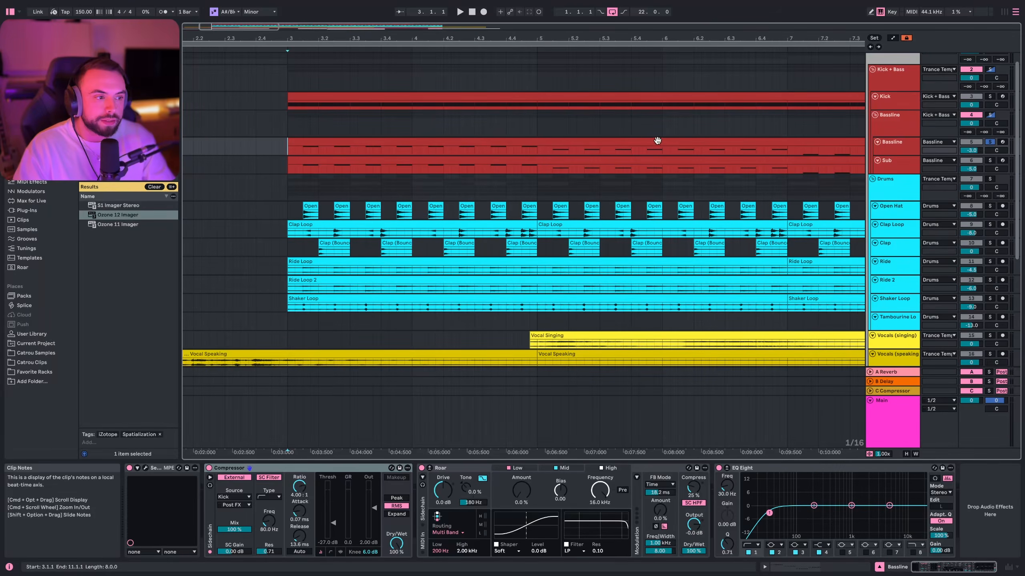
Step: Examine the Roar settings and the EQ Eight curve in the Bassline track's effect chain
left_click(462, 489)
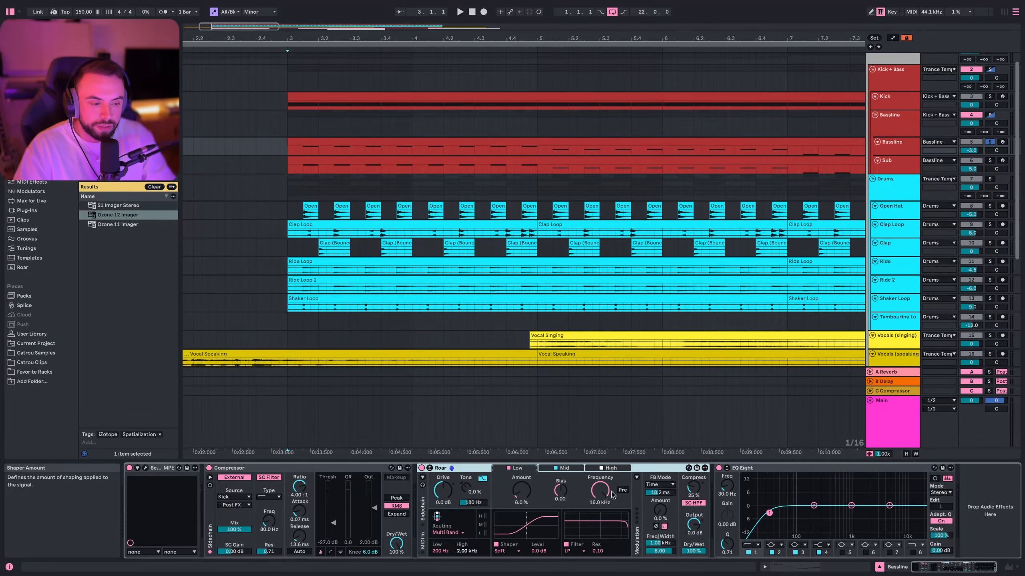
left_click(770, 469)
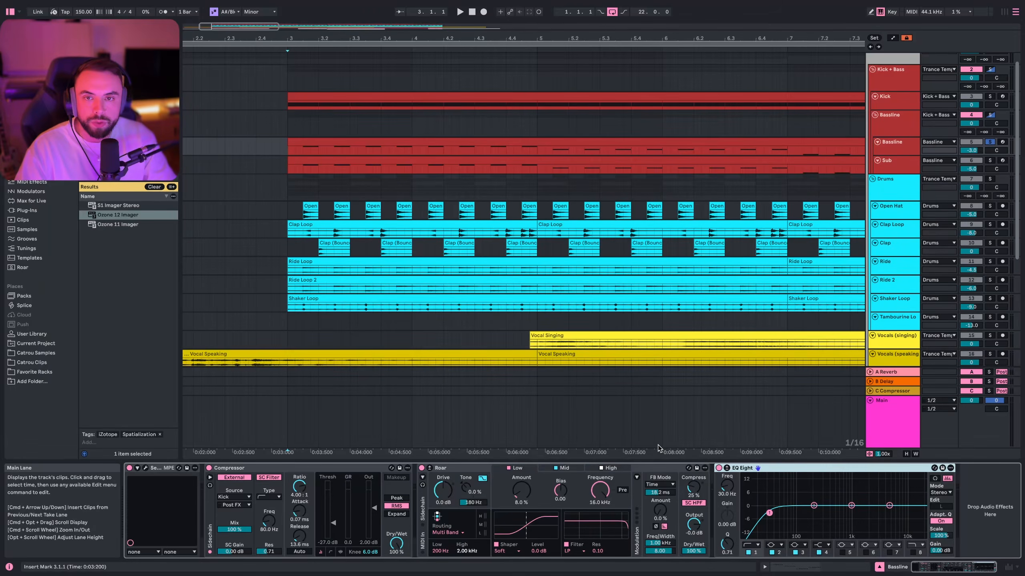
Step: Audition the Sub track solo, and examine its sub bass instrument, EQ Eight and Utility settings
left_click(554, 160)
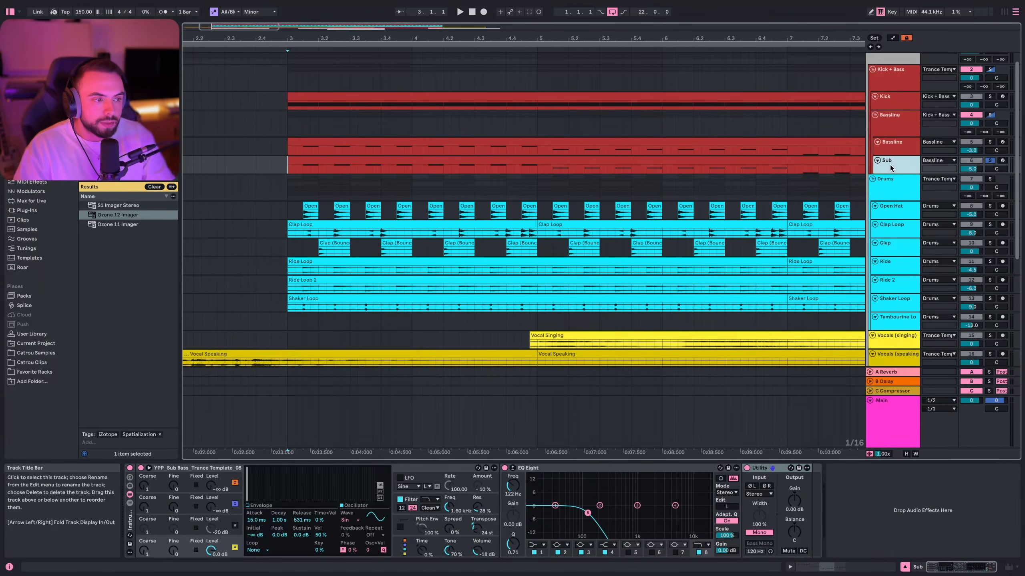
key("space")
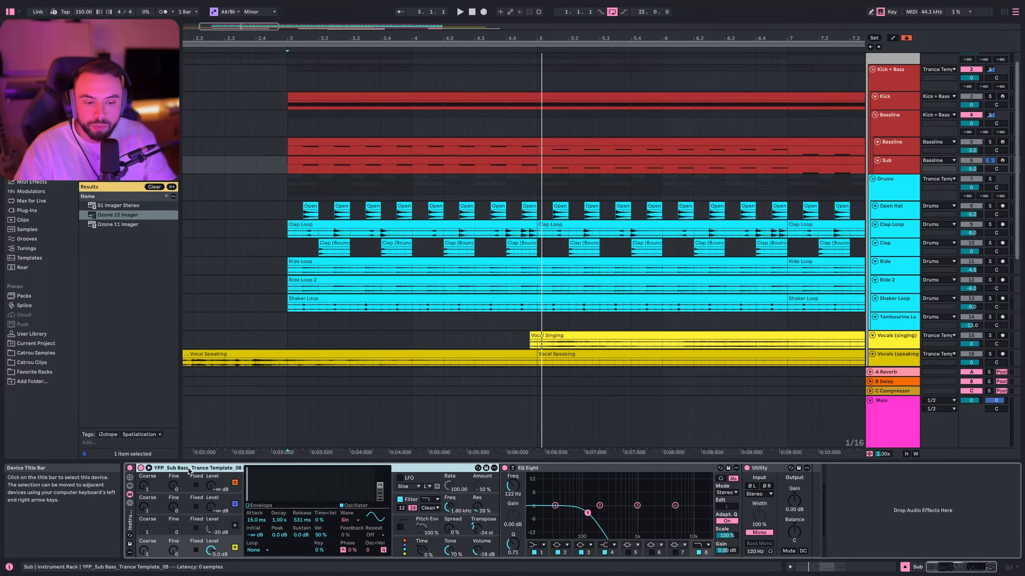
left_click(484, 515)
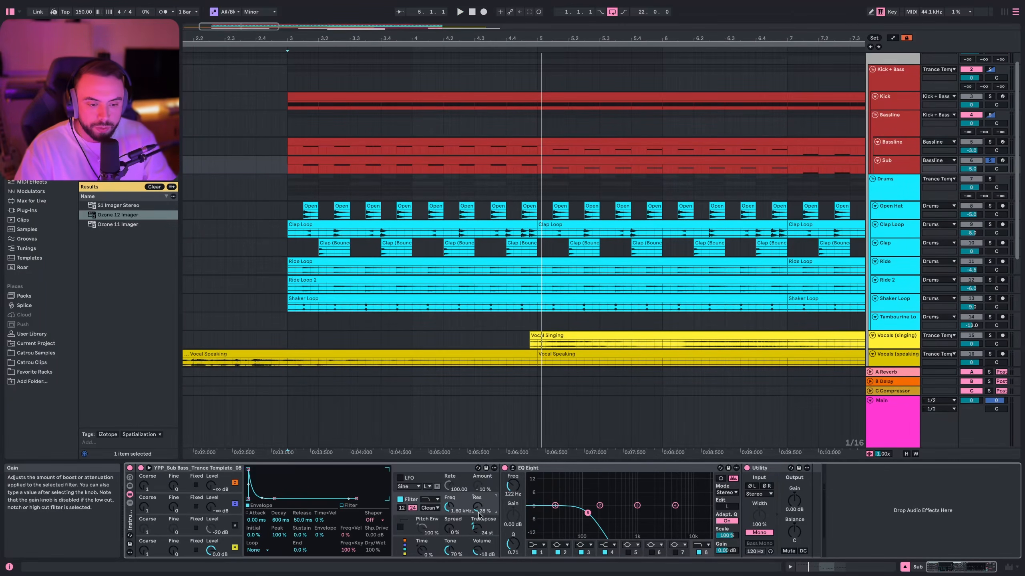
left_click(424, 522)
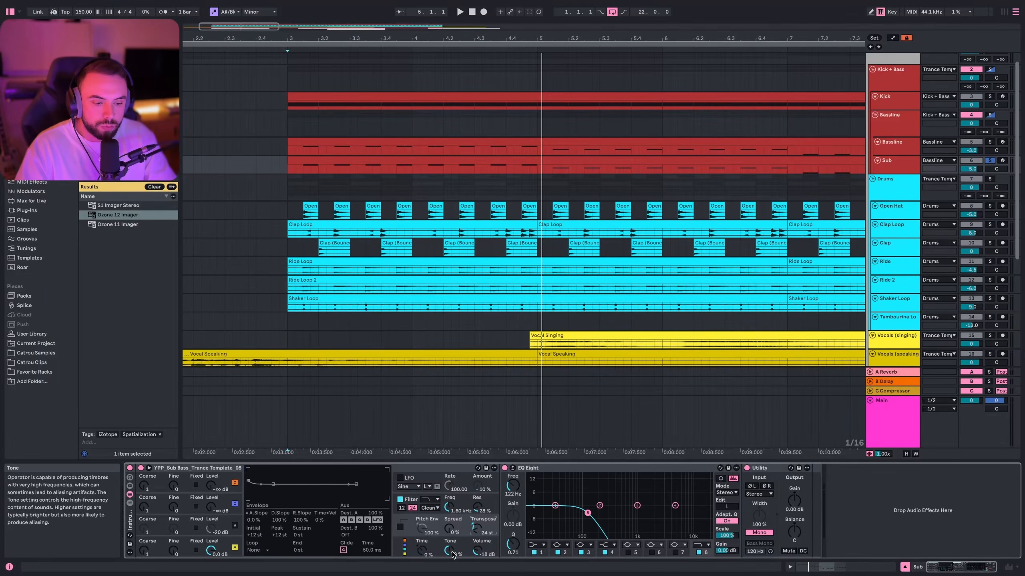
left_click(623, 524)
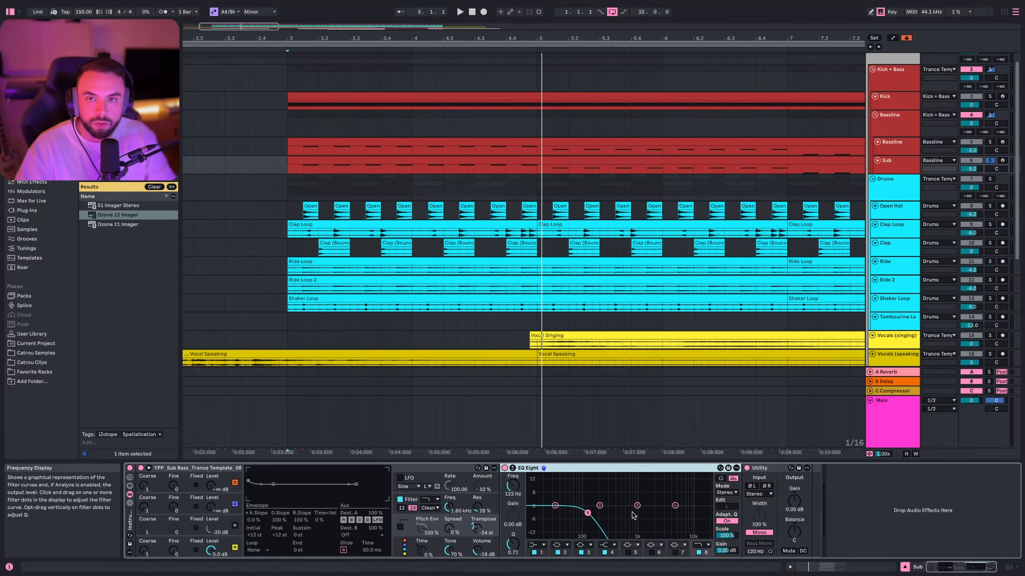
left_click(751, 536)
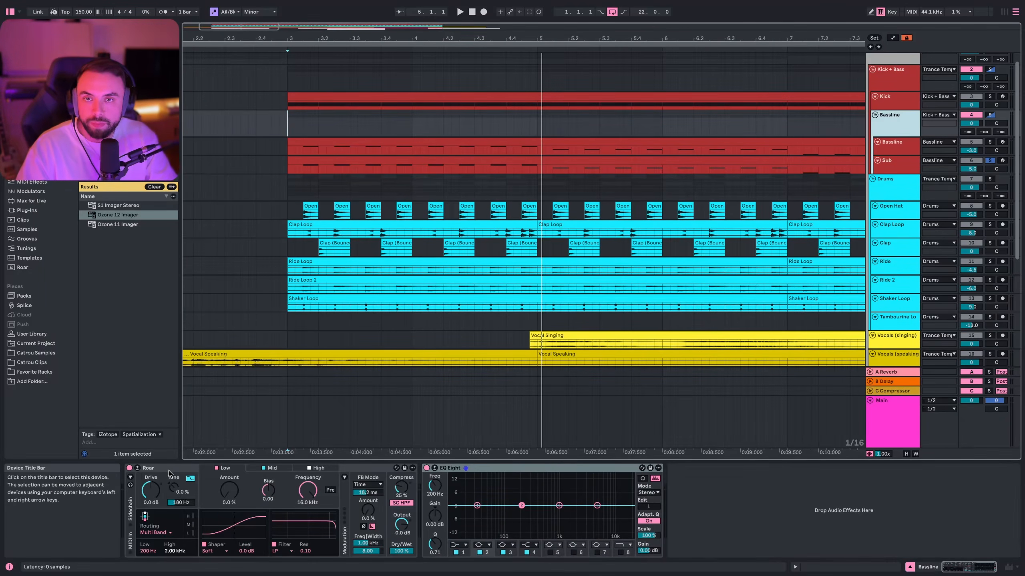
Step: Show the High band of the Bassline group's Roar, audition the group with Roar bypassed, and switch Roar back on
left_click(169, 470)
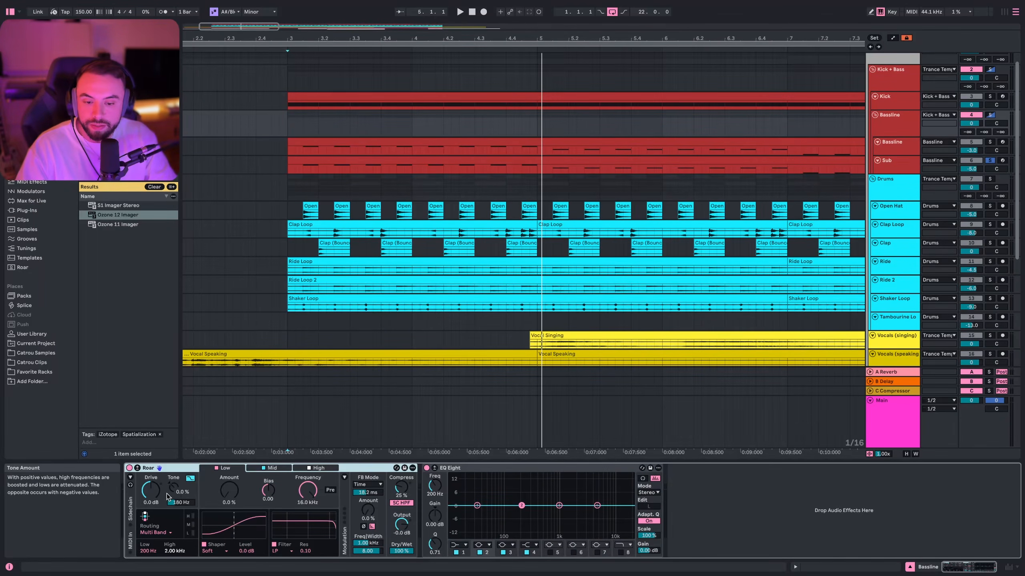
left_click(272, 469)
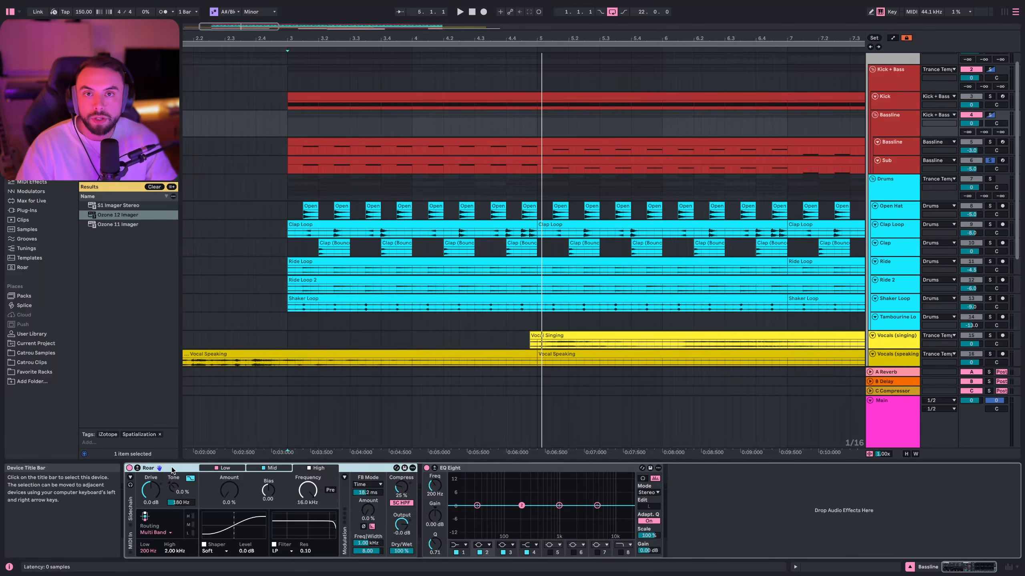
left_click(130, 468)
key("space")
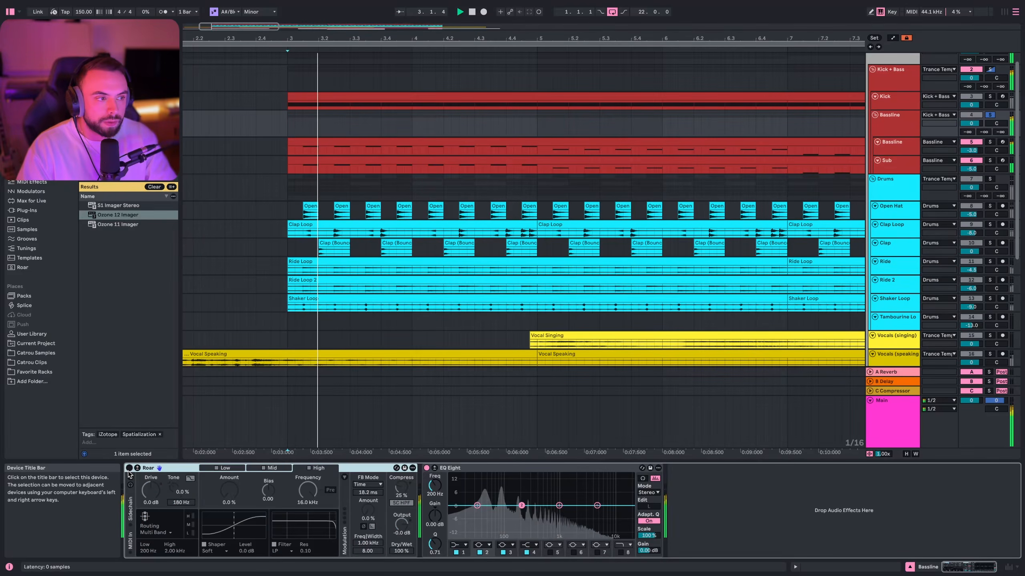
left_click(129, 469)
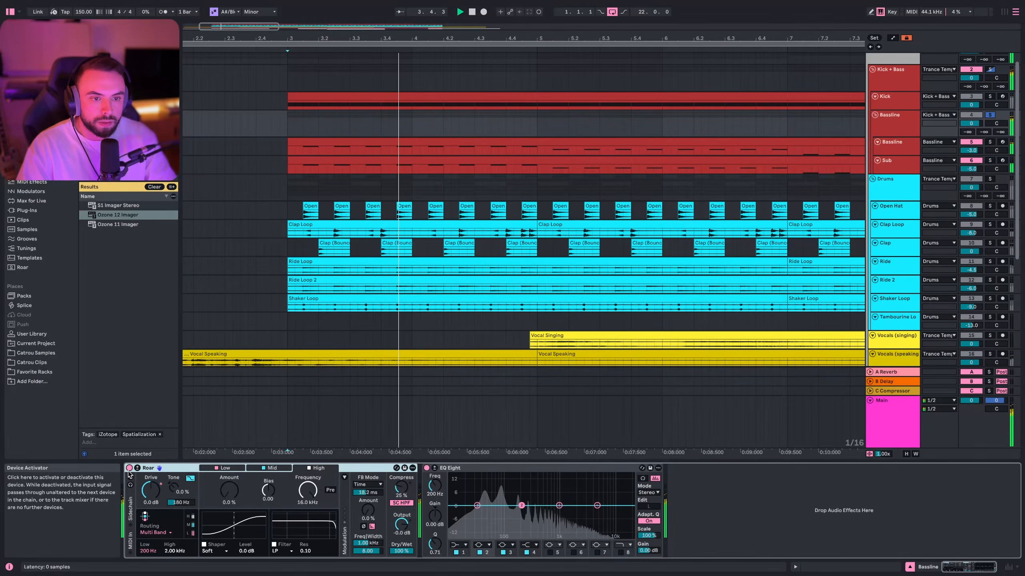
key("space")
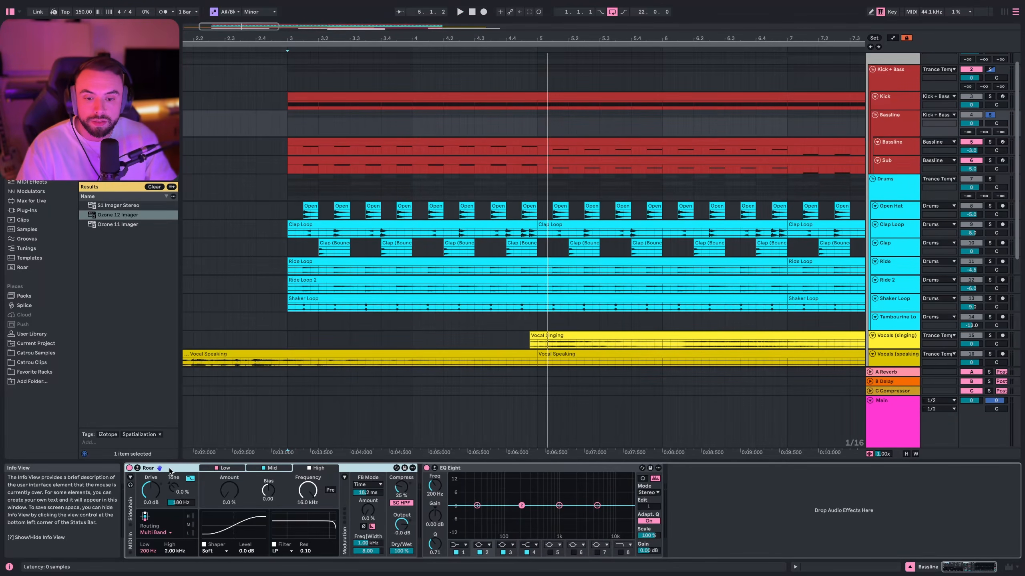
Step: Examine the Kick + Bass group's Glue Compressor, and audition the soloed group from 3.1.1
left_click(901, 87)
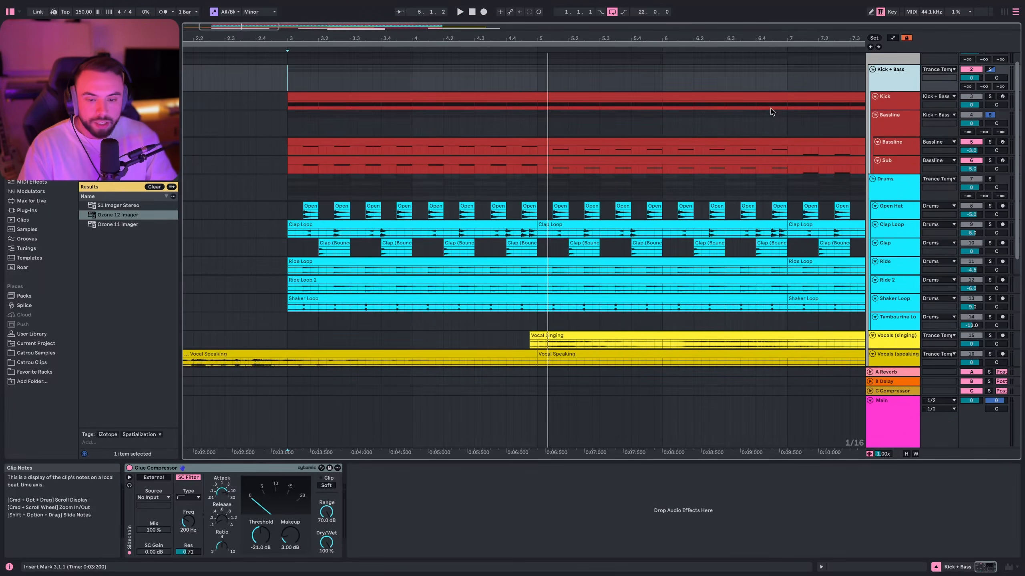
left_click(319, 398)
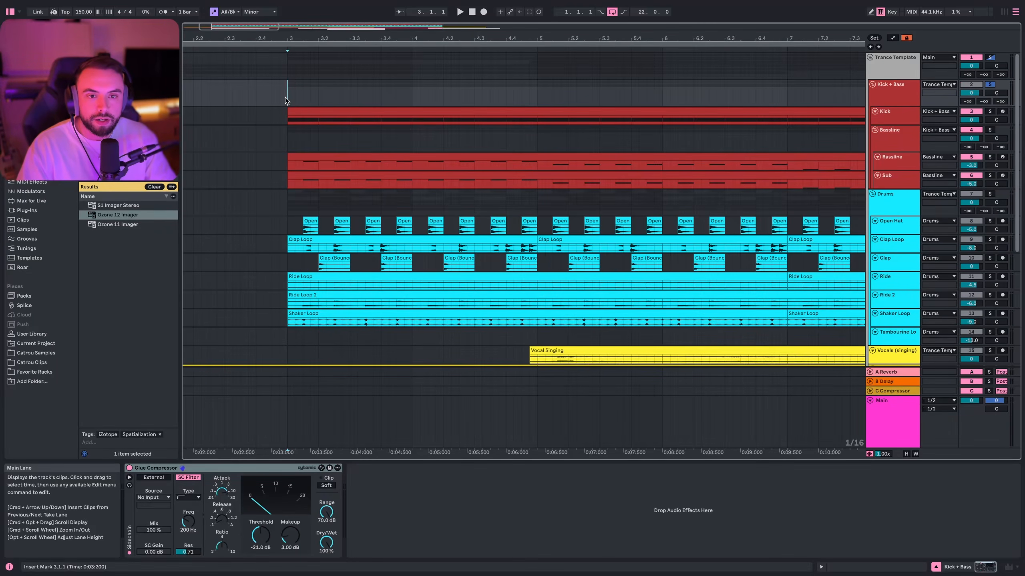
key("space")
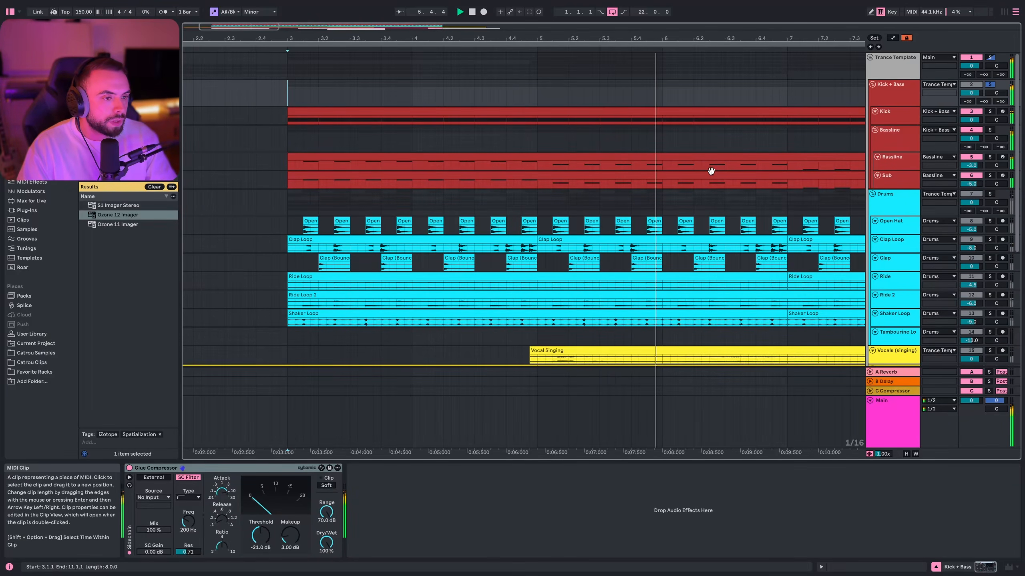
key("space")
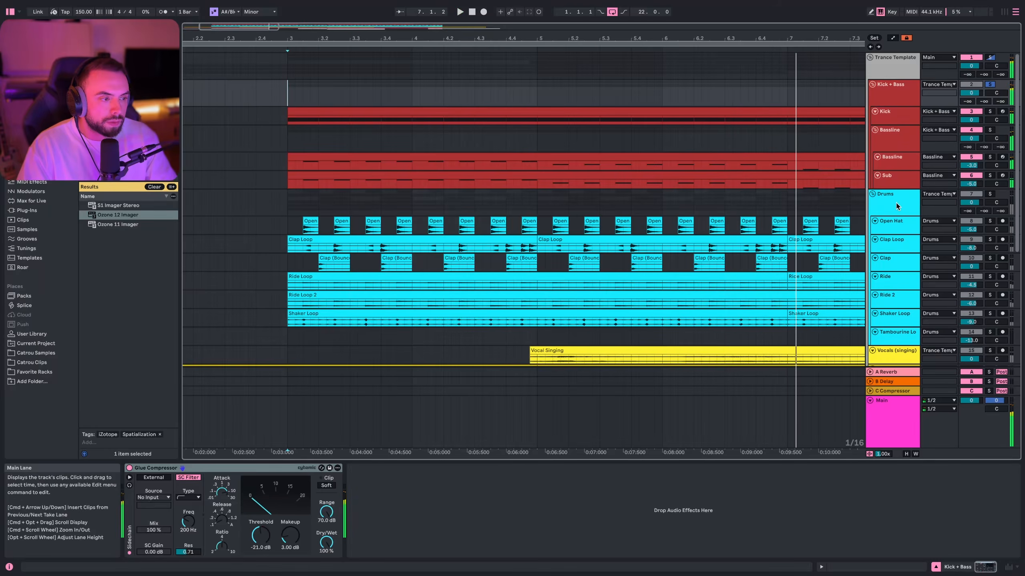
Step: Solo the Drums group and audition it from 3.1.1
left_click(889, 205)
key("s")
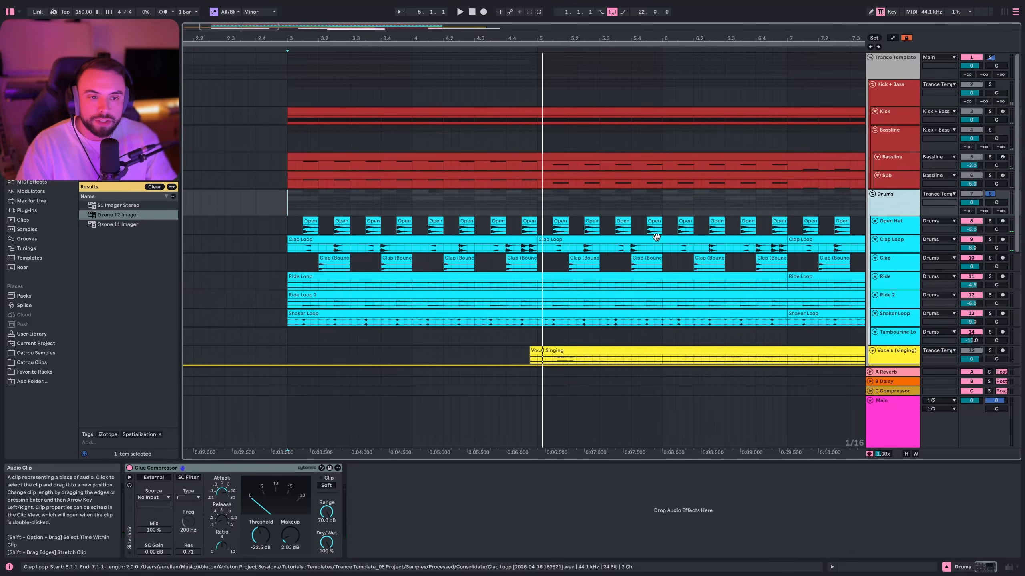
key("space")
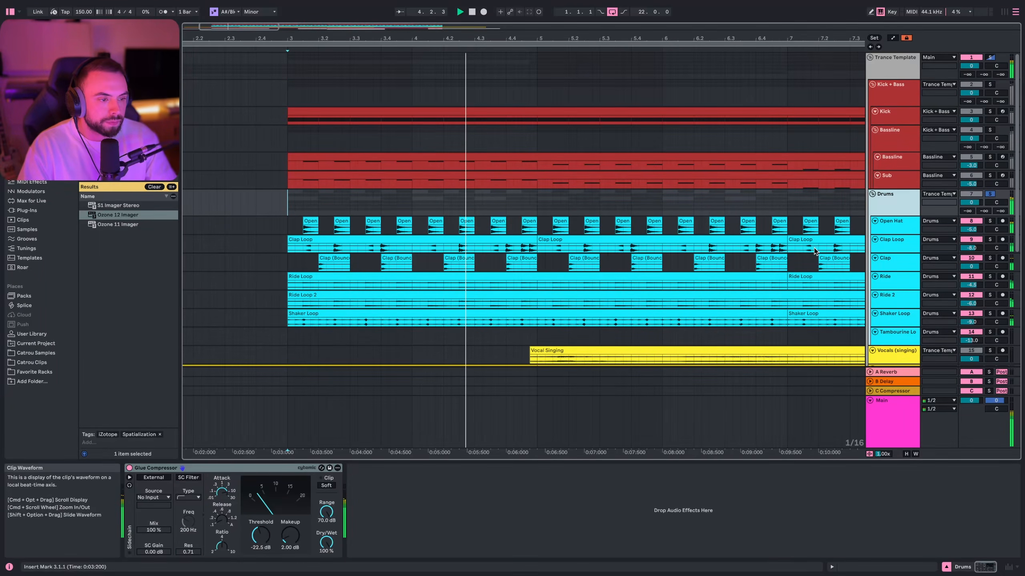
Step: Solo and audition the Open Hat track, and examine its Delay and EQ Eight
scroll(662, 266, "right", 4)
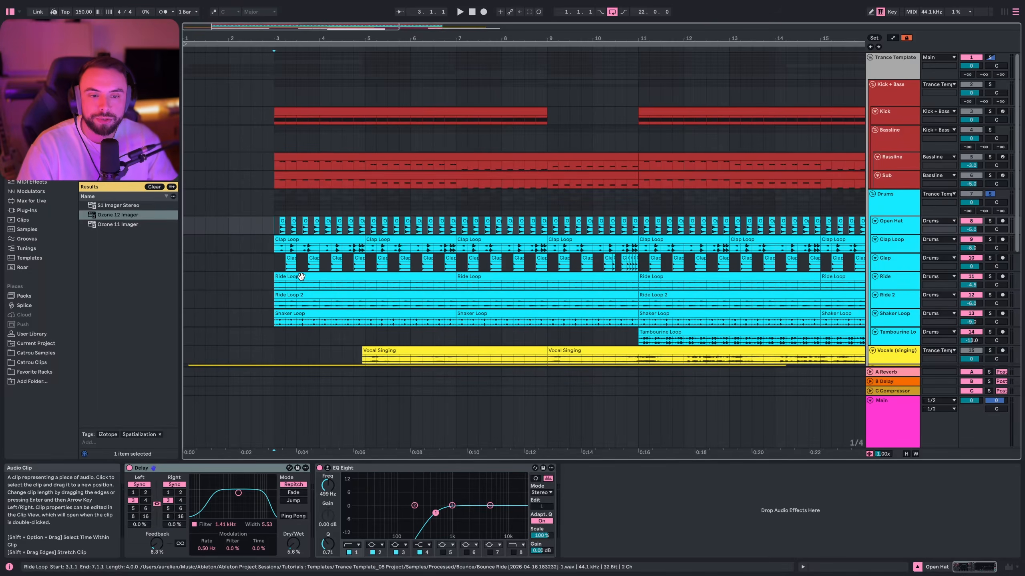
scroll(910, 202, "down", 1)
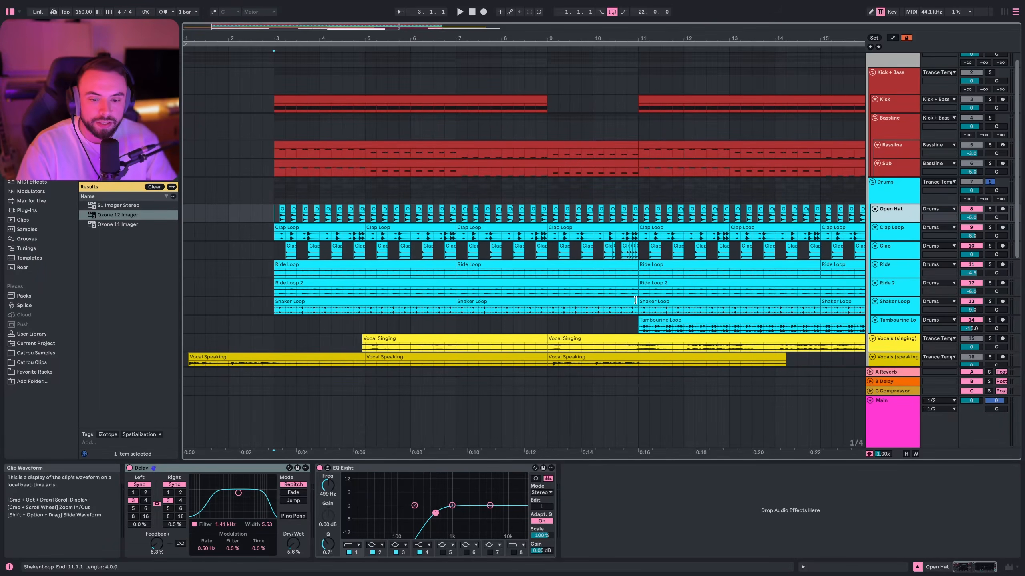
left_click(989, 209)
key("space")
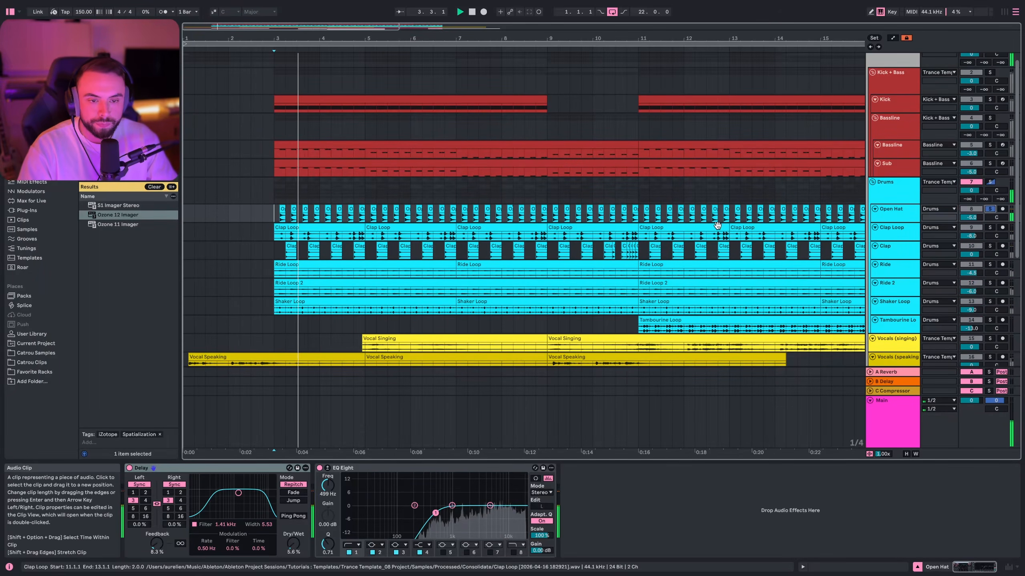
left_click(216, 492)
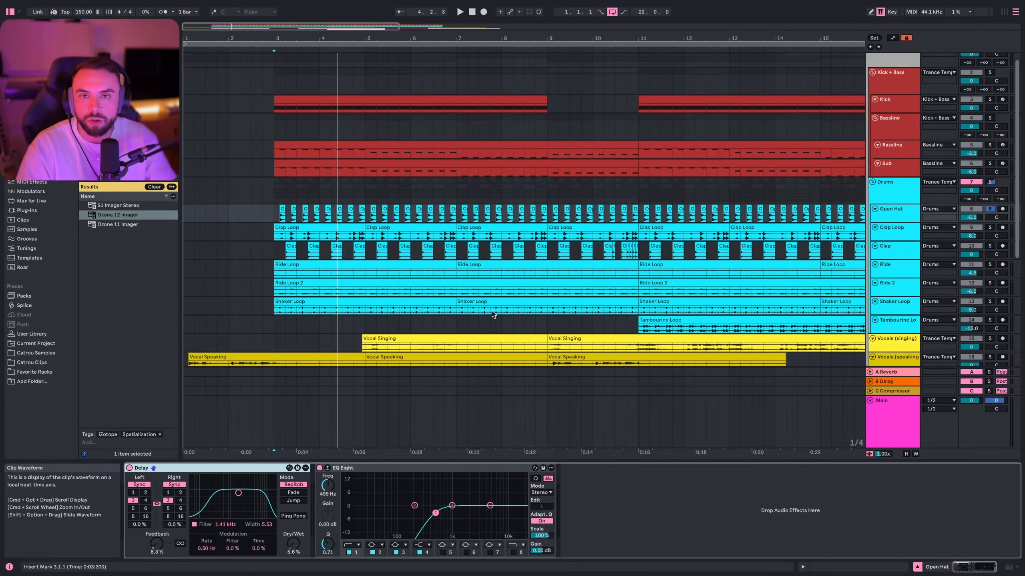
key("space")
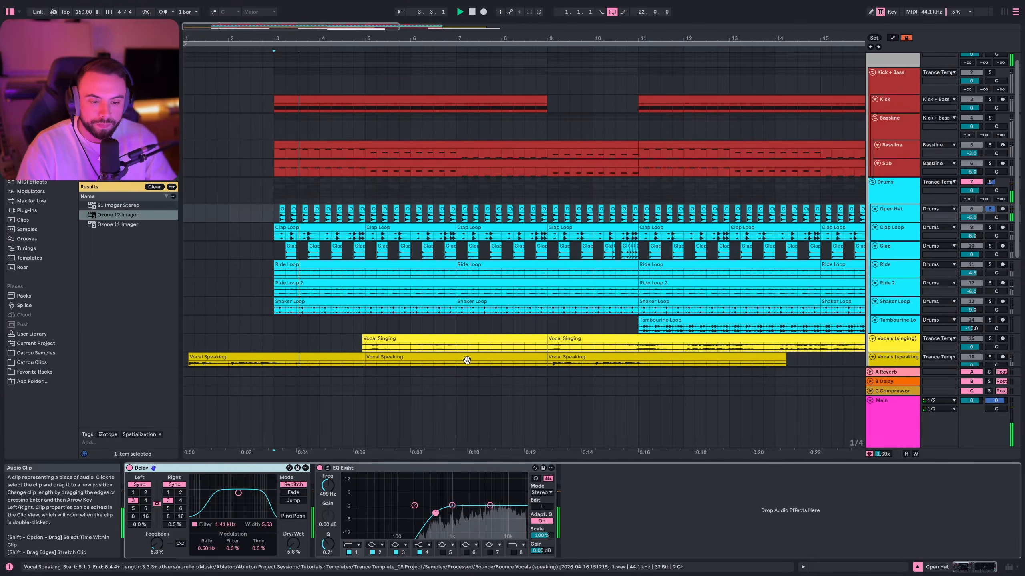
left_click(353, 482)
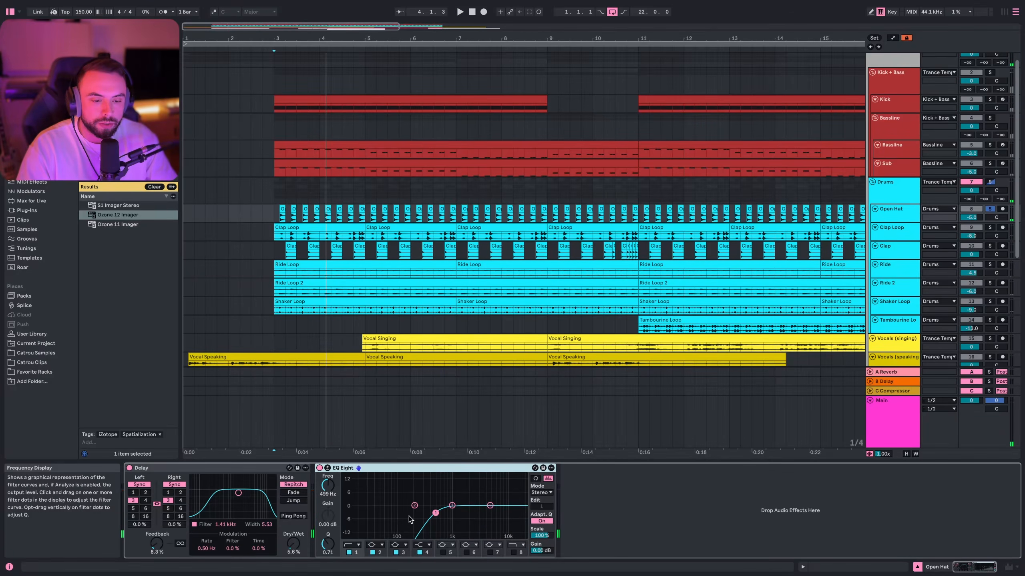
Step: Audition the Clap Loop track solo, compare it with its Pedal effect bypassed, and switch Pedal back on
left_click(990, 228)
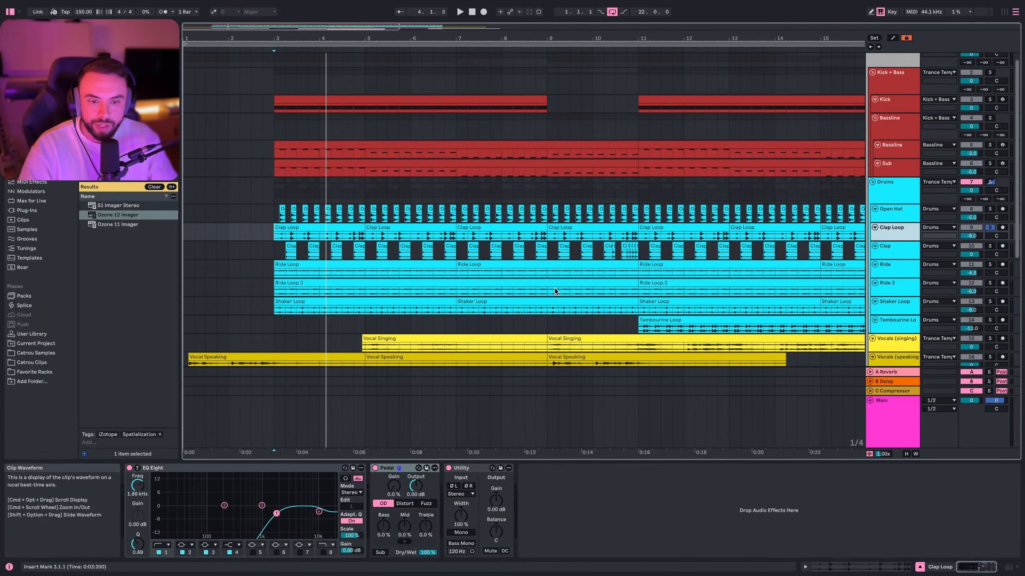
key("space")
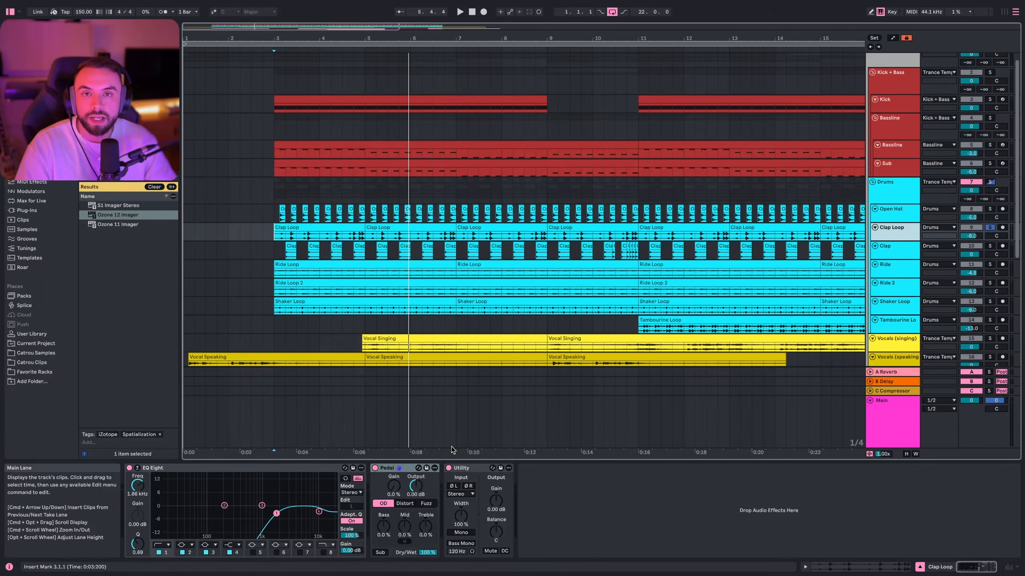
left_click(406, 468)
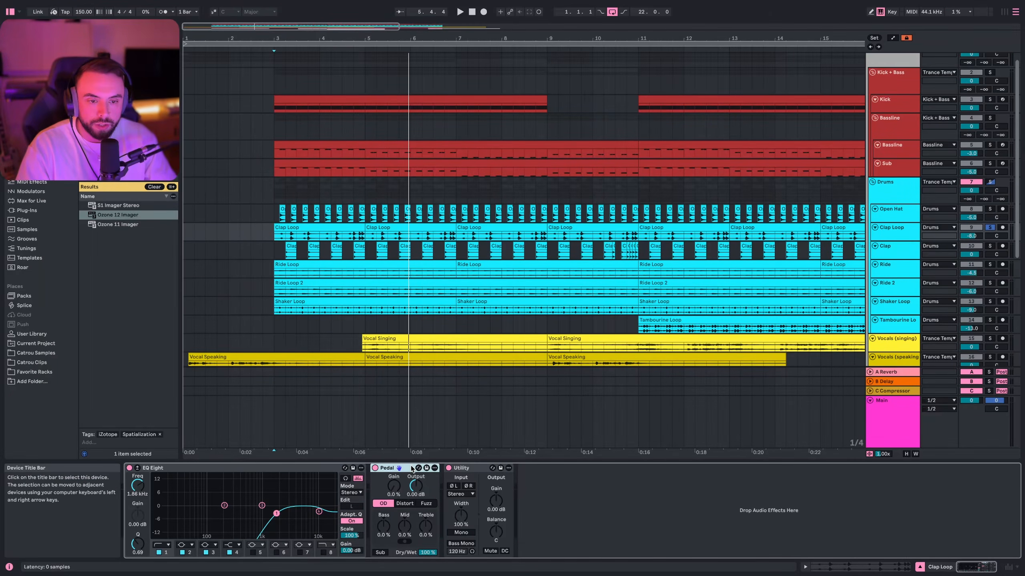
left_click(374, 468)
key("space")
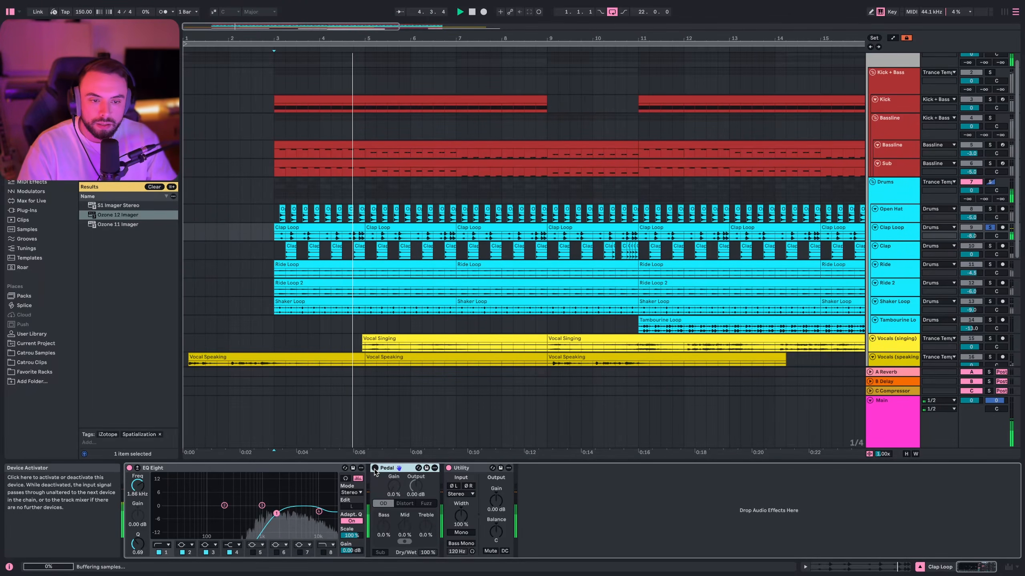
left_click(375, 469)
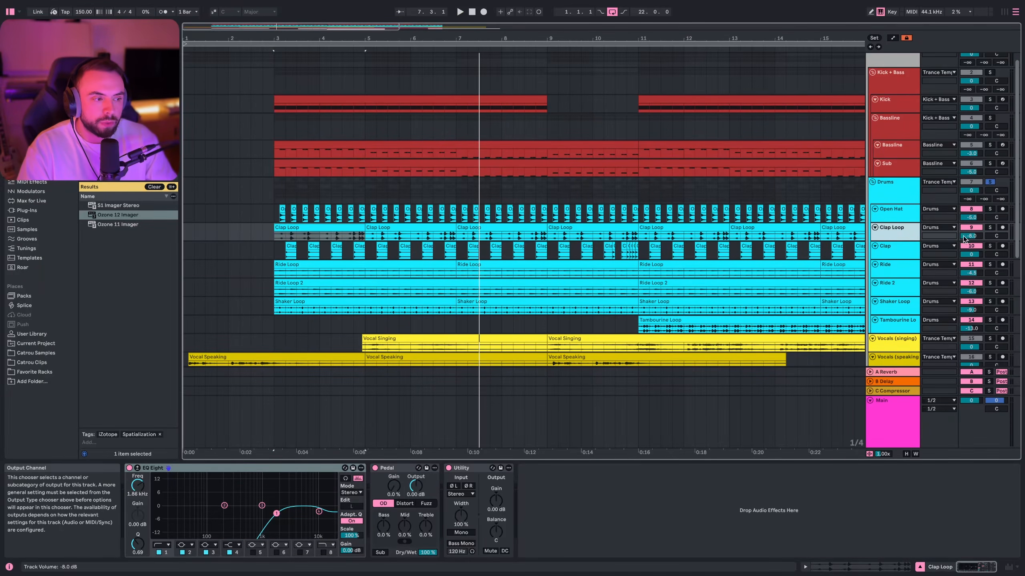
Step: Select the Drums group and audition the Clap Loop in context with all the other drum tracks
left_click(914, 193)
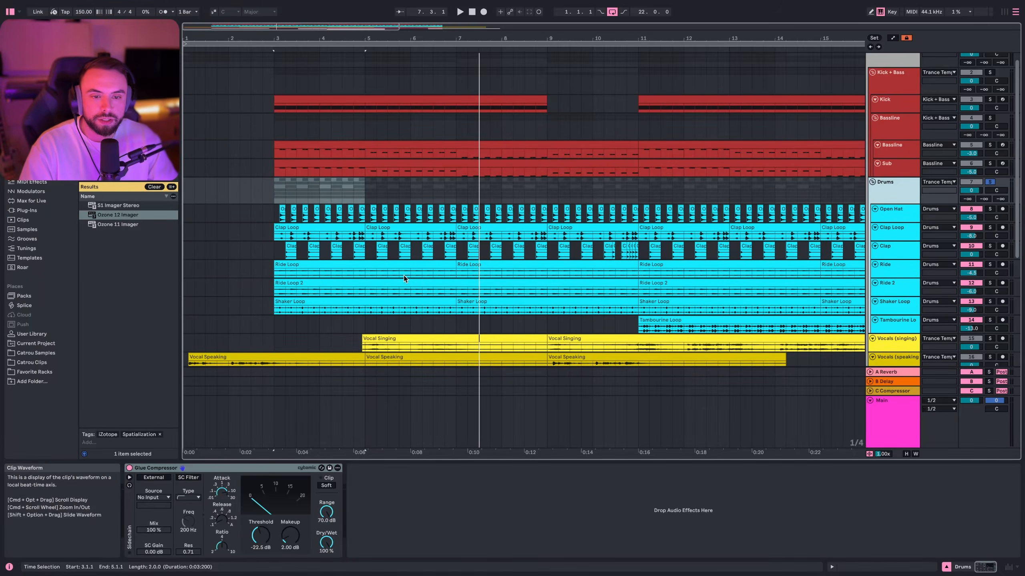
key("space")
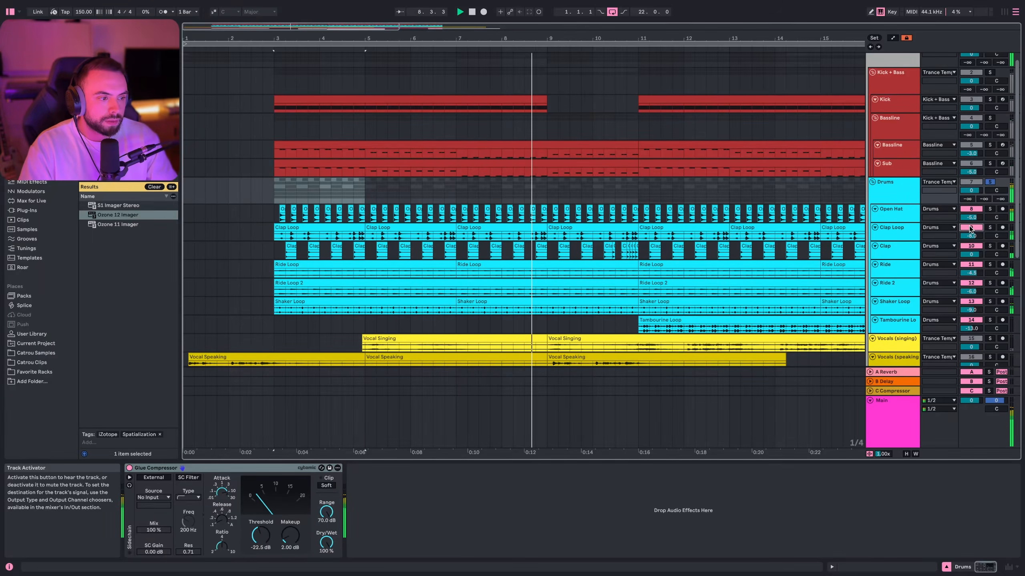
key("space")
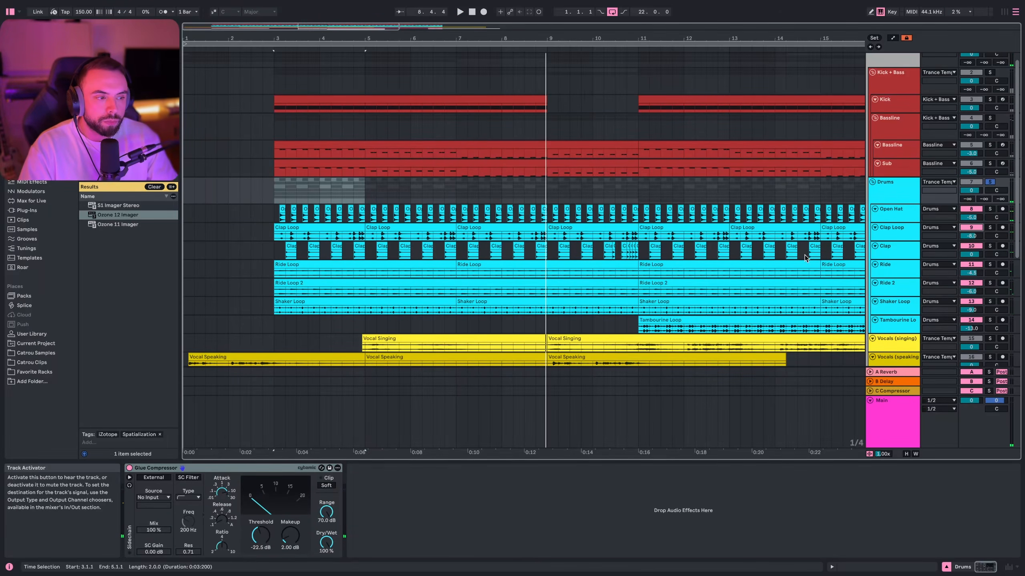
Step: Reset the marker to 3.1.1, audition the Clap track solo, and examine its EQ Eight
left_click(281, 243)
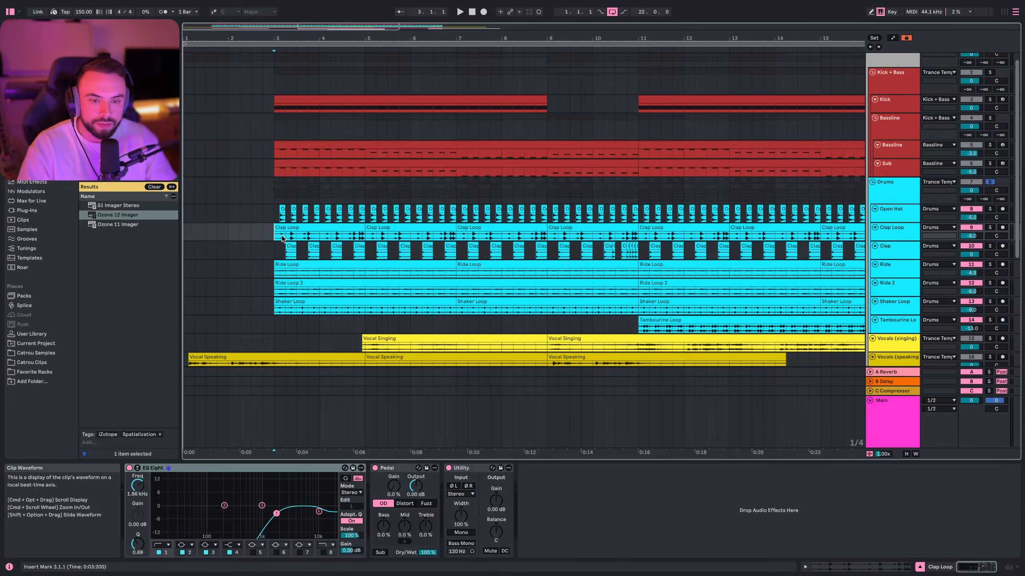
key("space")
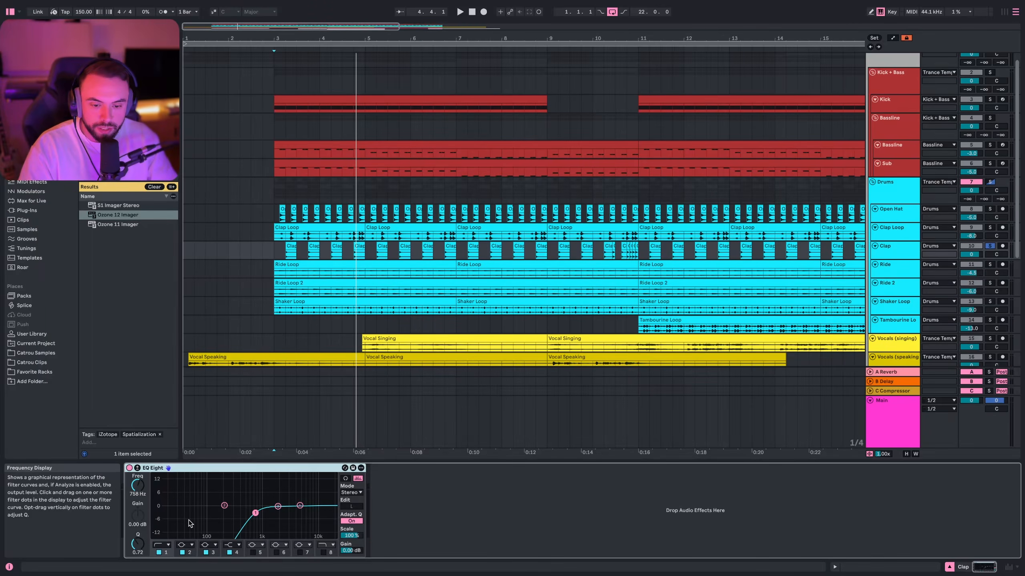
Step: Reset the marker to 3.1.1, audition the Ride track solo, and examine its EQ Eight
left_click(281, 271)
scroll(281, 271, "down", 1)
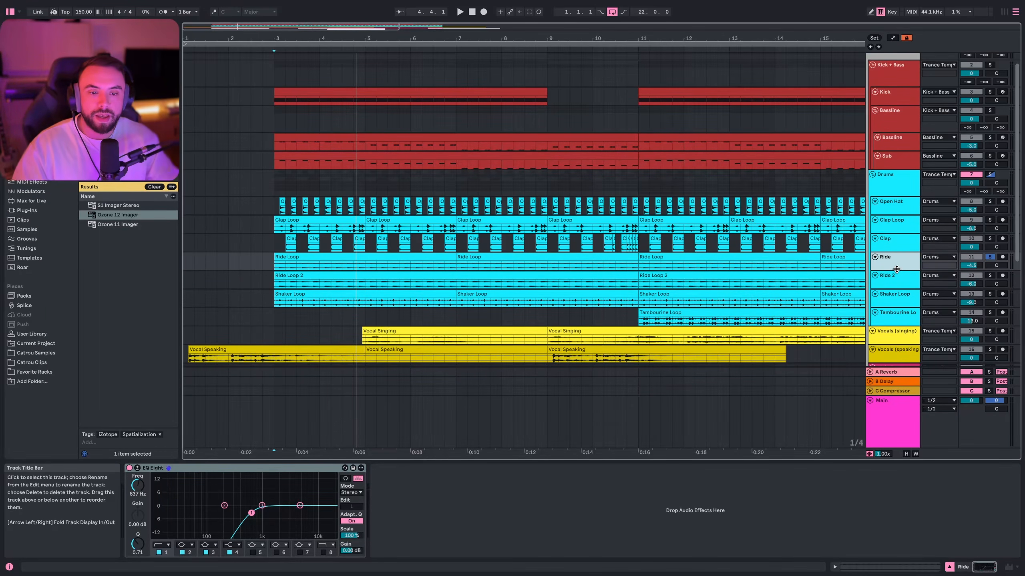
key("space")
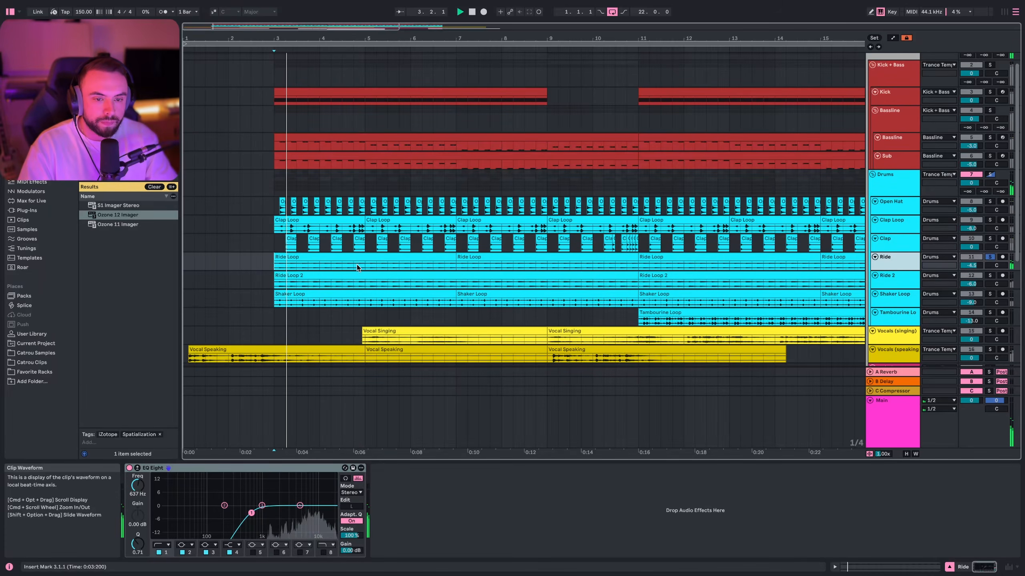
Step: Audition the Ride 2 track solo, add Ride to the solo to hear both together, and reset the marker to 3.1.1
left_click(990, 276)
key("space")
key("space")
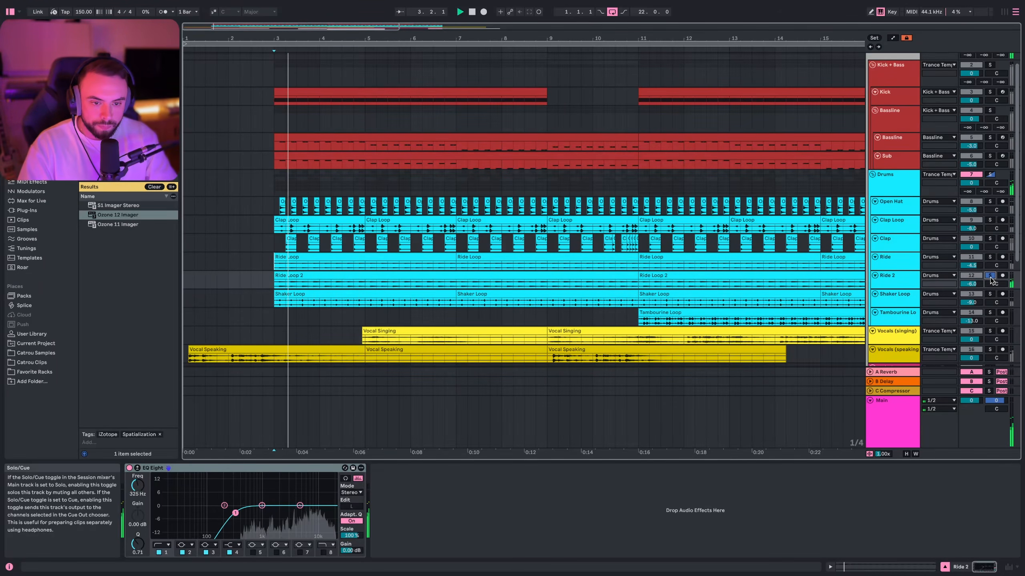
left_click(990, 257, "ctrl")
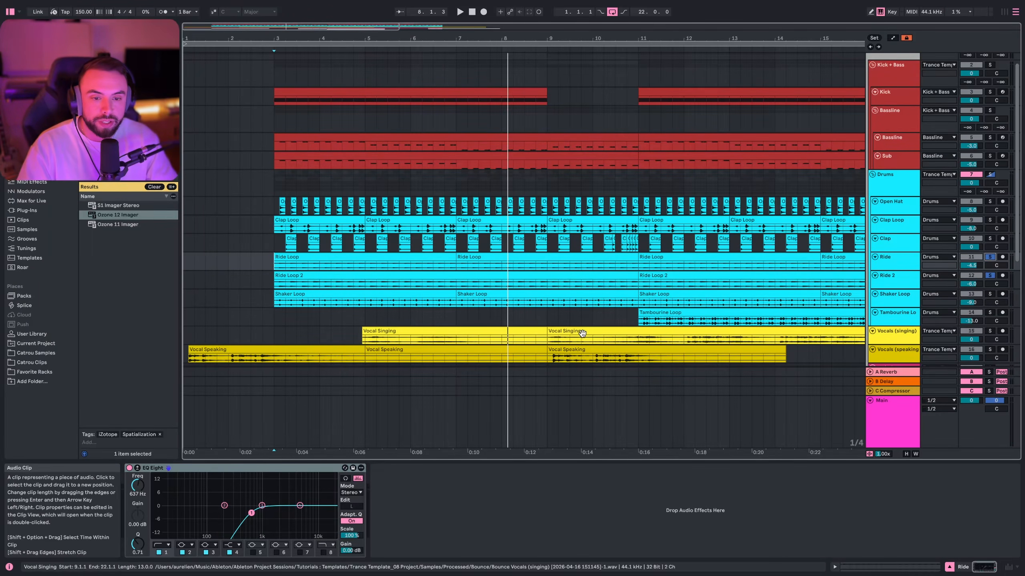
key("space")
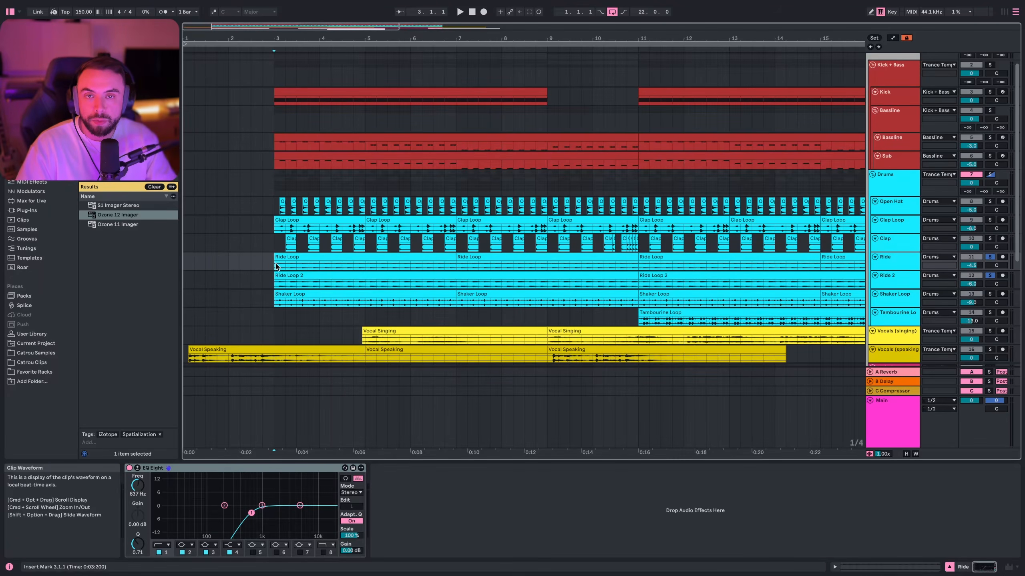
left_click(276, 267)
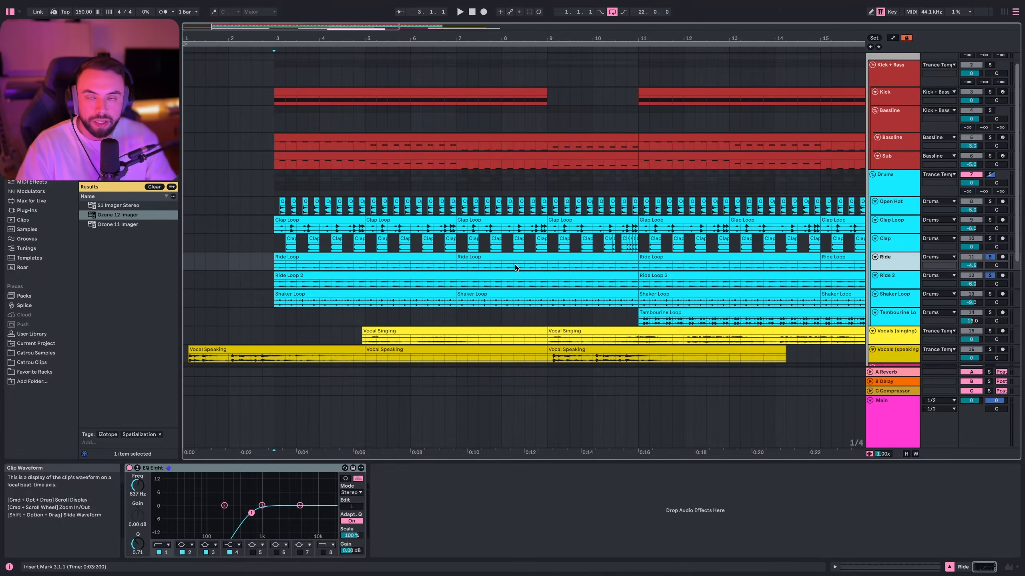
Step: Audition the Shaker Loop track solo from 3.1.1 and examine its EQ Eight, Reverb and Utility
left_click(278, 303)
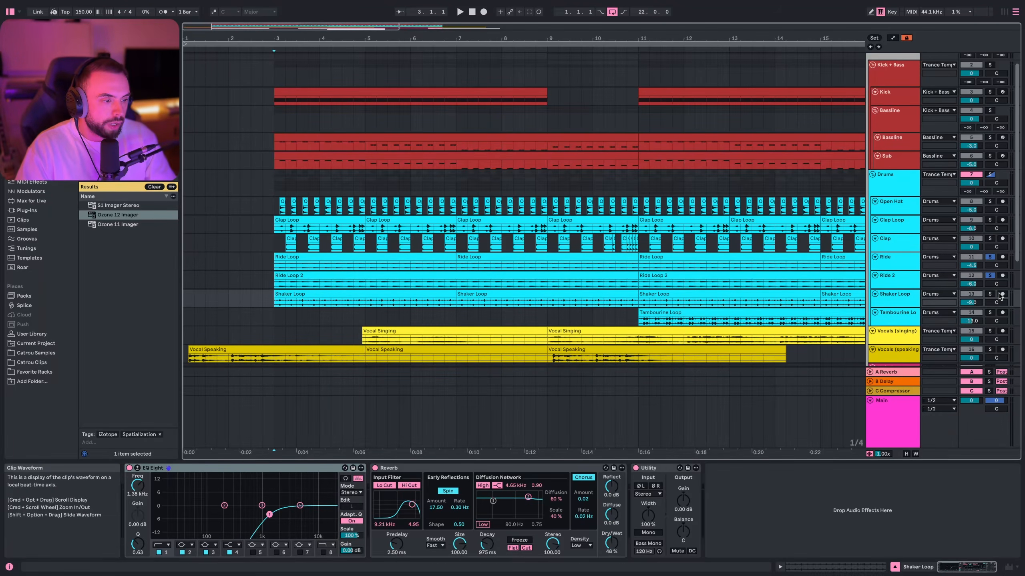
left_click(991, 294)
key("space")
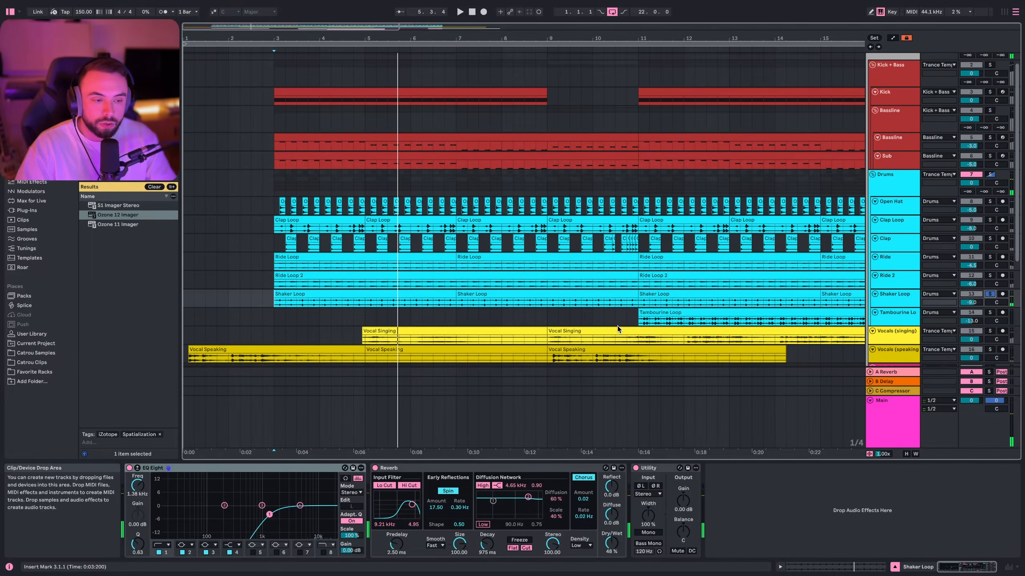
Step: Place the marker at 11.1.1 and audition the Tambourine Loop track solo with its EQ Eight
scroll(562, 334, "right", 5)
left_click(398, 321)
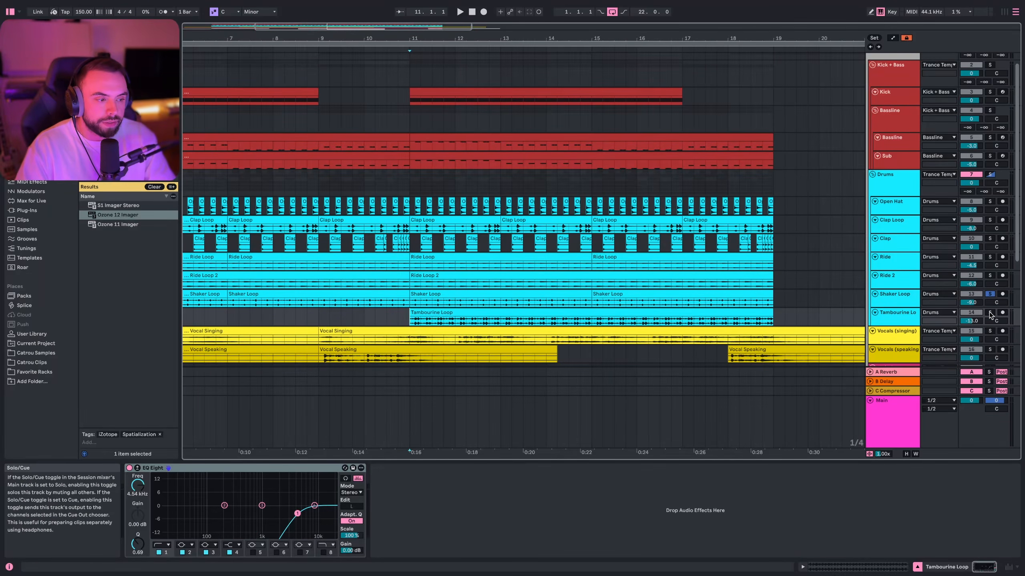
key("space")
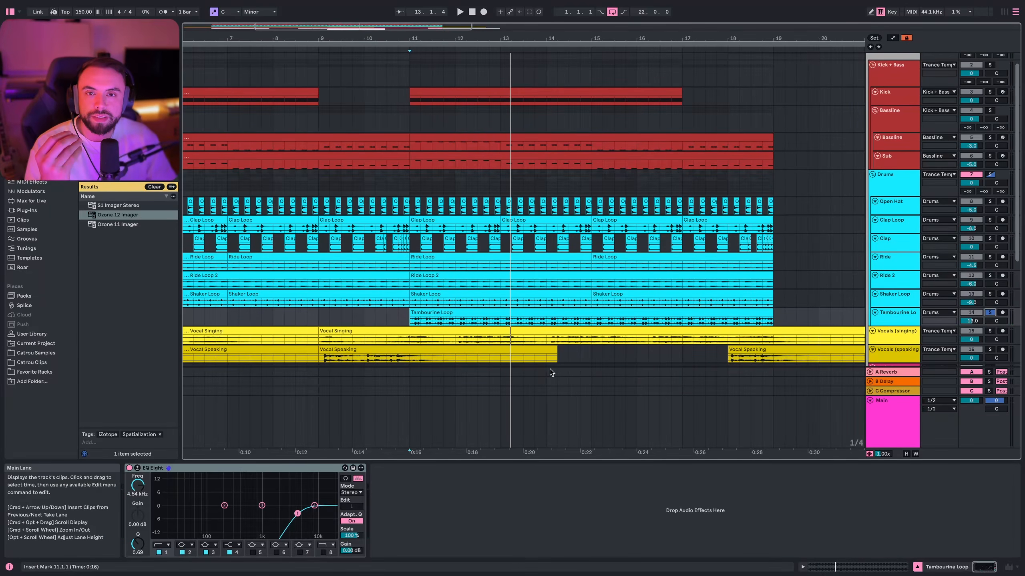
Step: Highlight the Tambourine Loop clip from 11.1.1 to 19.1.1, and reselect it from 11.1.1 to 17.3.1
left_click(450, 313)
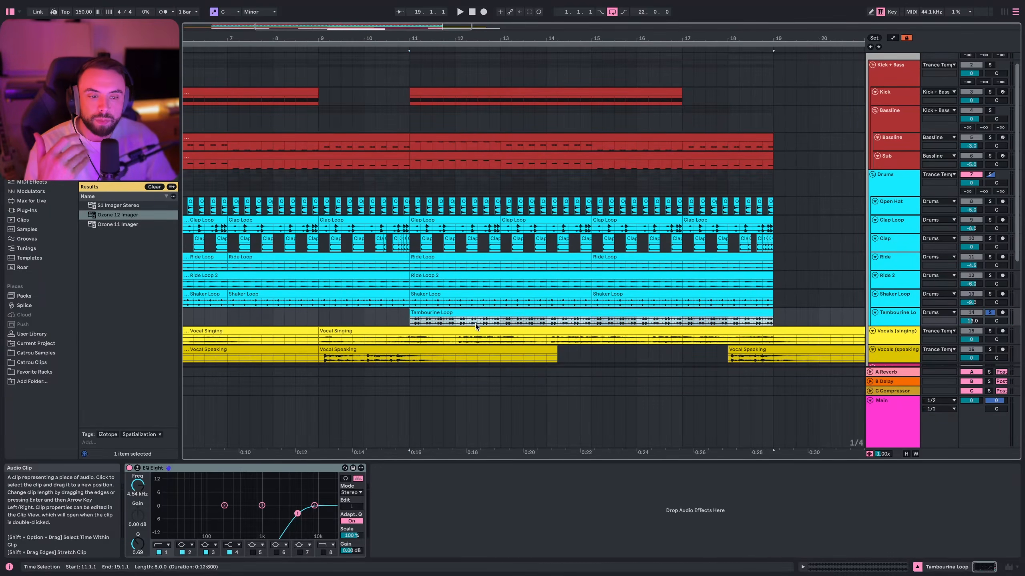
scroll(496, 328, "left", 2)
left_click_drag(442, 322, 789, 323)
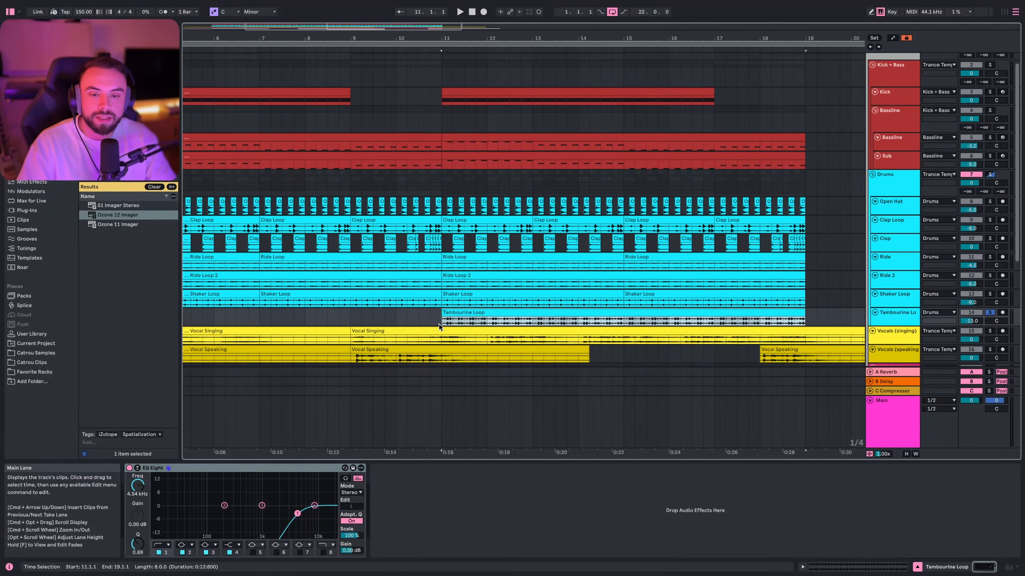
left_click_drag(443, 323, 744, 314)
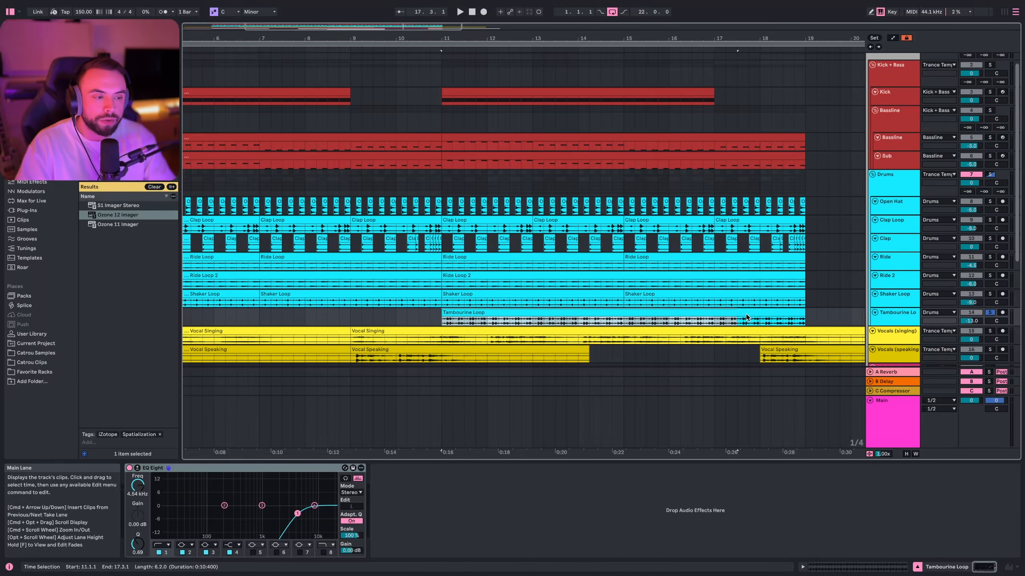
Step: Audition the whole Drums group from 9.1.1 into the tambourine's entry, and highlight the Tambourine Loop section again
left_click(351, 317)
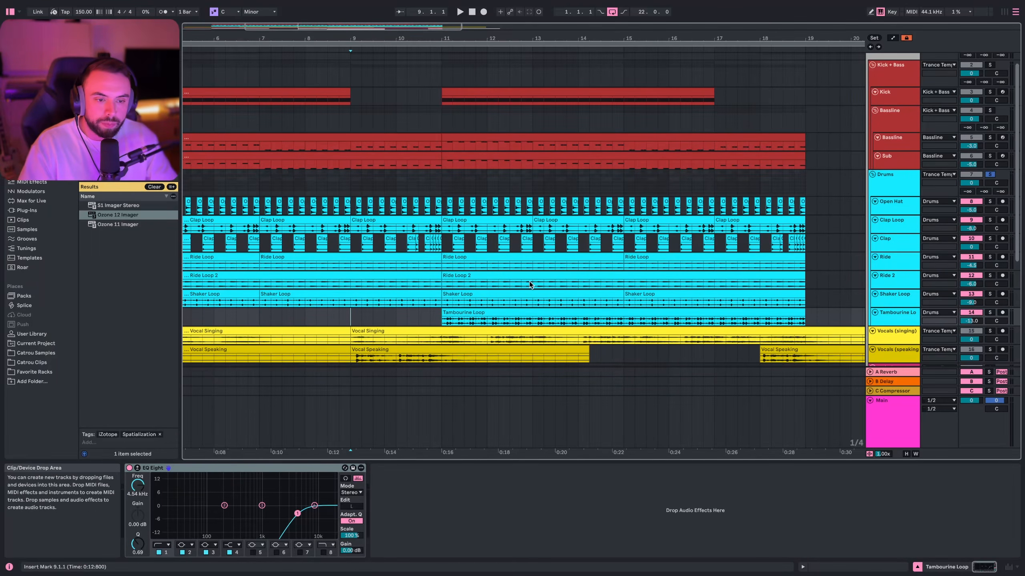
key("space")
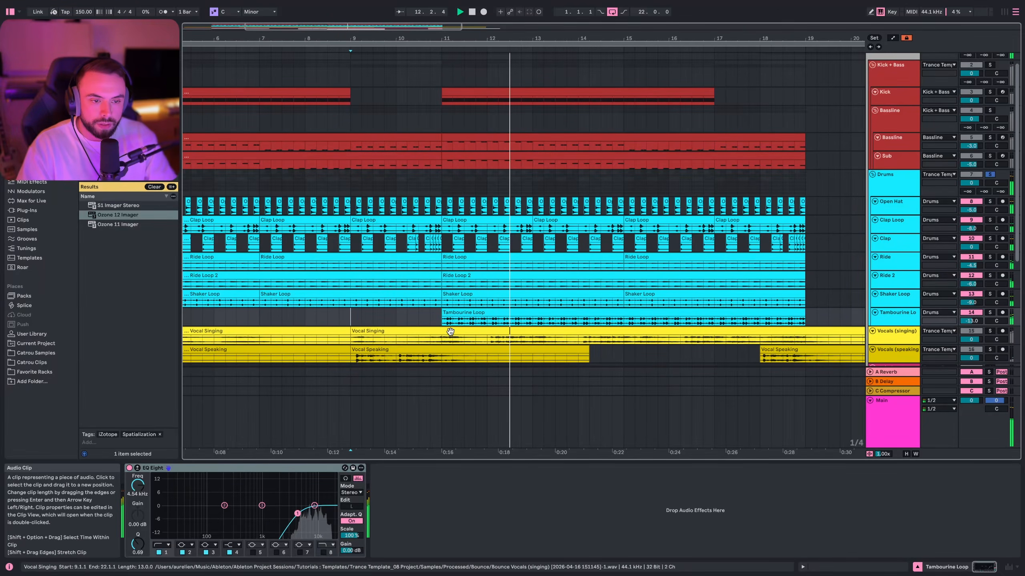
left_click(797, 314)
key("space")
left_click_drag(441, 321, 754, 315)
left_click(397, 319)
scroll(576, 295, "down", 1)
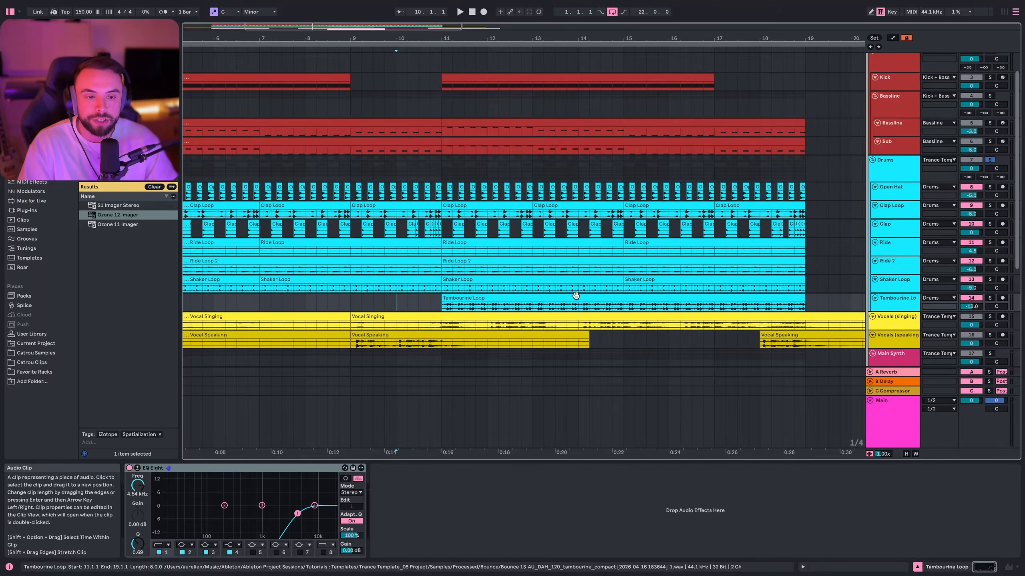
Step: Audition the Drums group from 11.1.1, compare it with its Glue Compressor bypassed, and switch the Glue Compressor back on
scroll(525, 274, "left", 5)
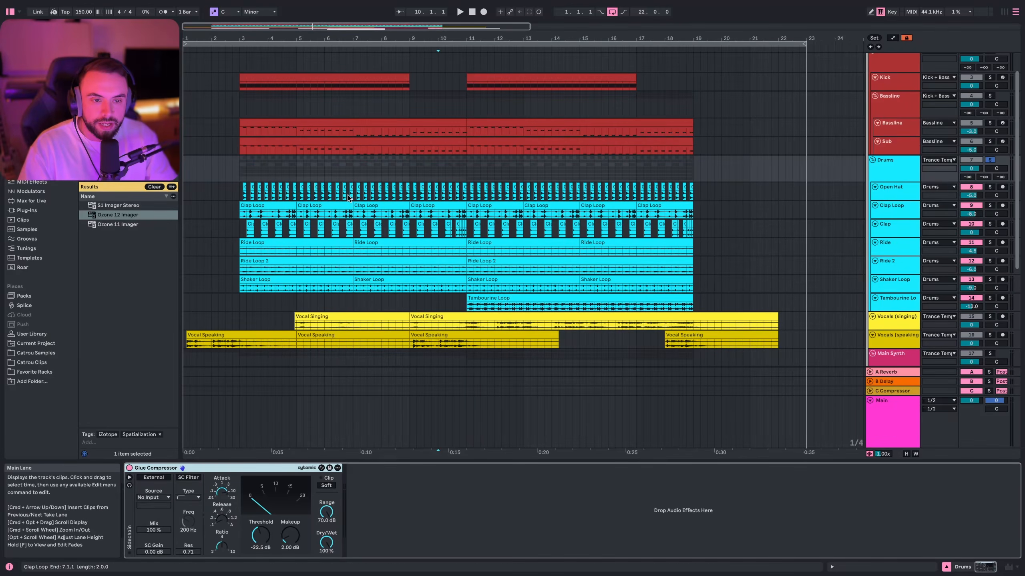
key("space")
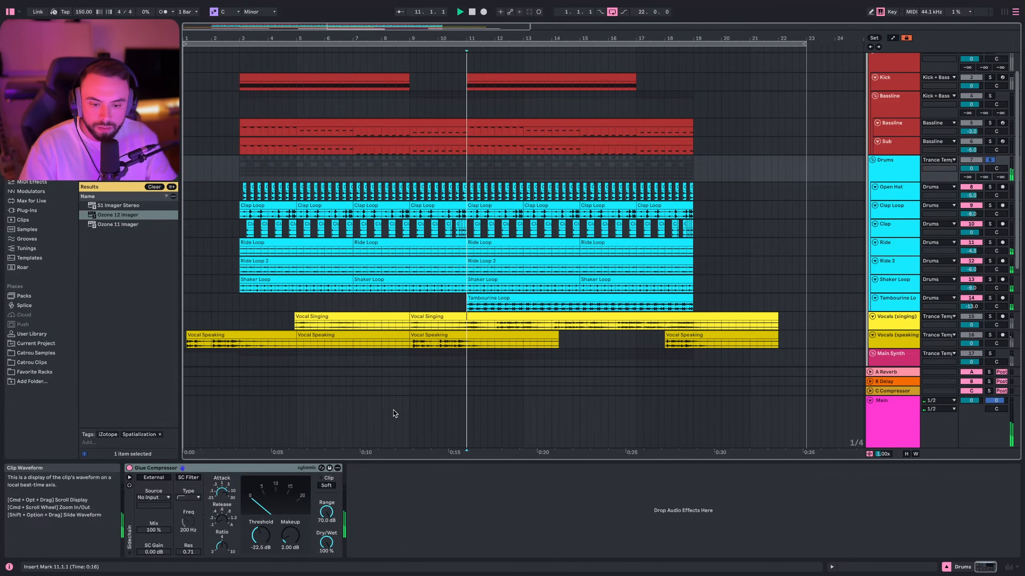
left_click(130, 468)
left_click(130, 468)
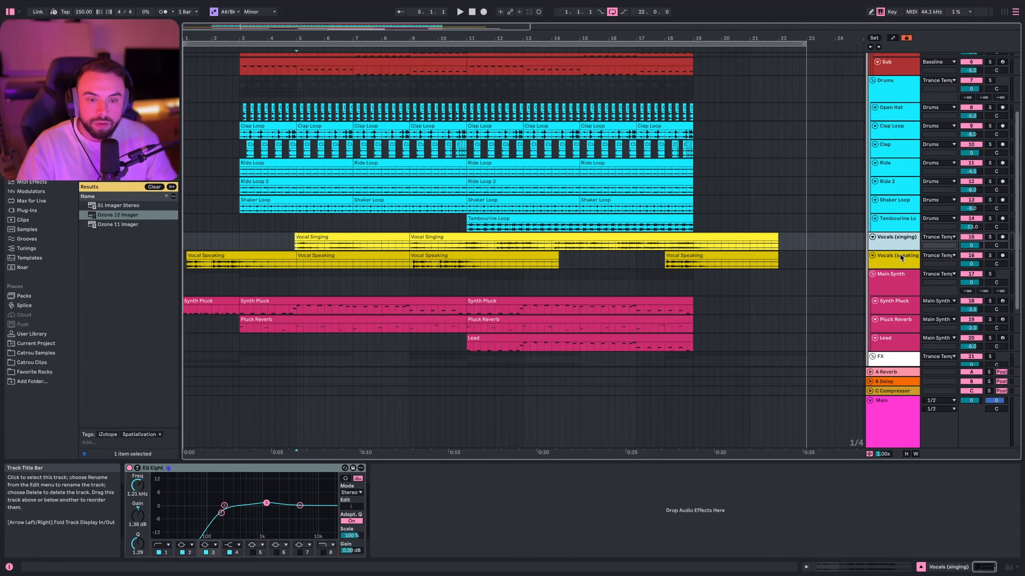
Step: Compare the two vocal tracks' effect chains, and audition Vocals (singing) solo from 5.1.1
left_click(899, 257)
left_click(898, 239)
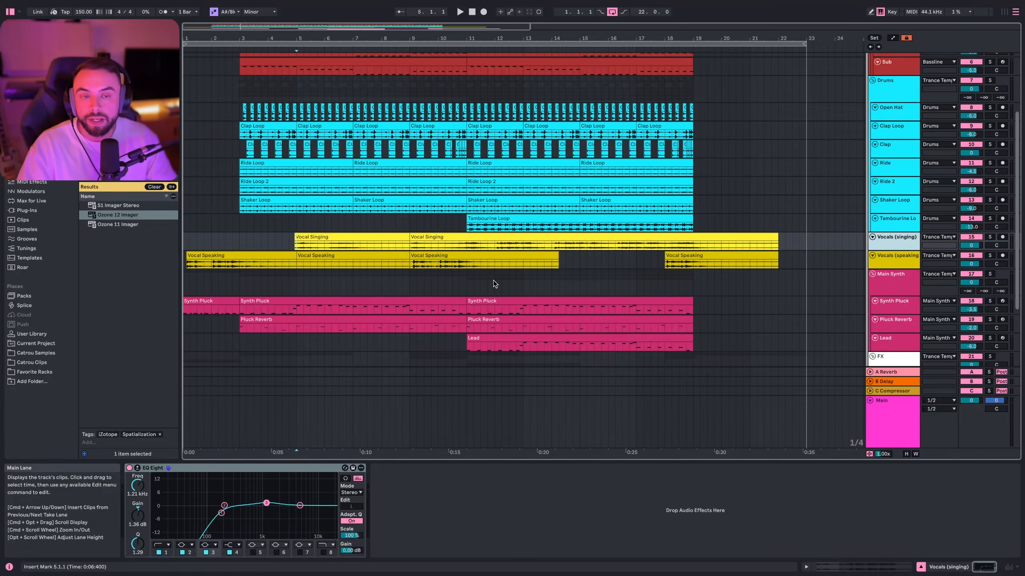
key("s")
key("space")
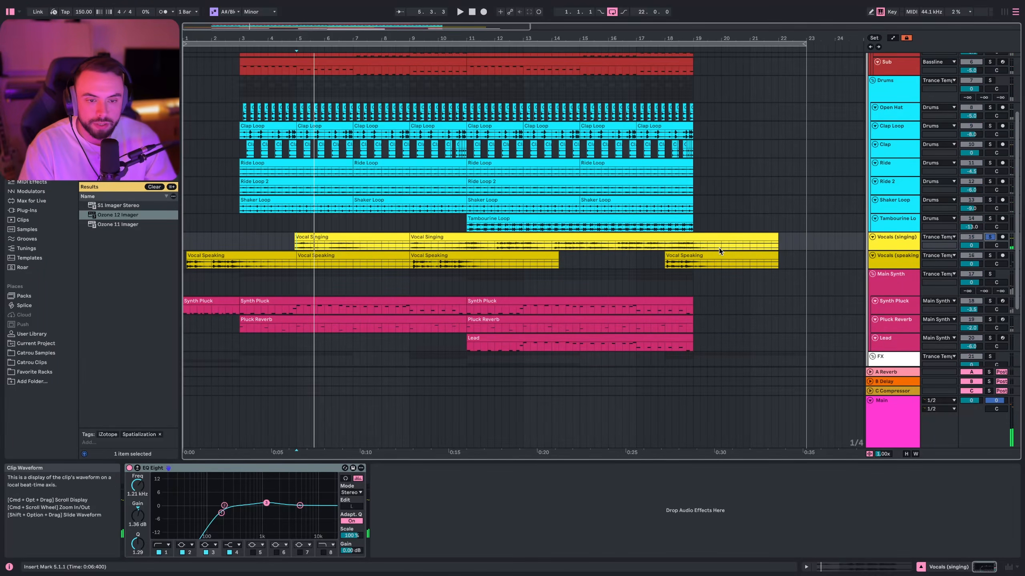
Step: Place the marker at 9.1.1 and audition Vocals (speaking) soloed together with Vocals (singing)
left_click(411, 266)
key("s")
key("space")
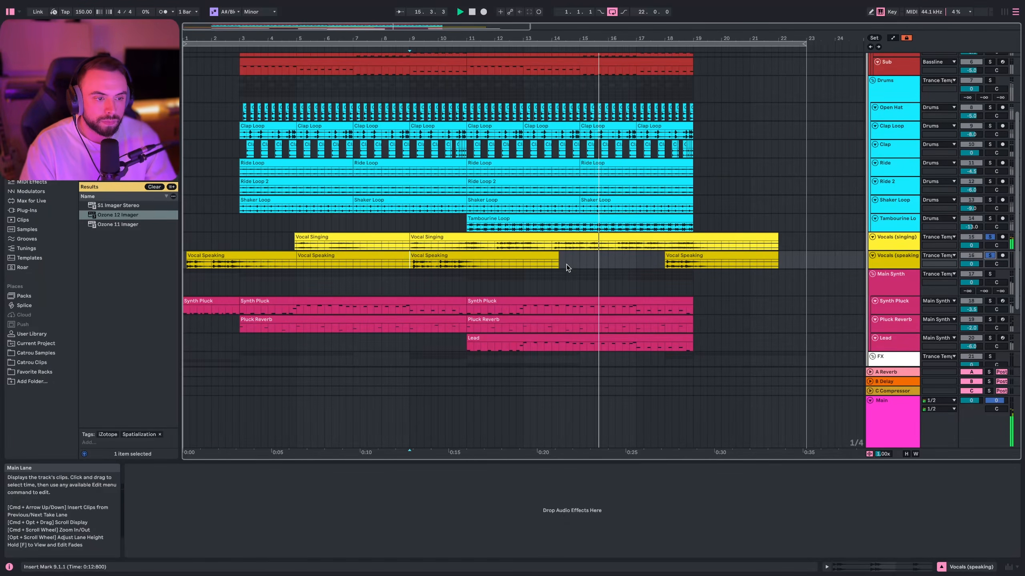
Step: Select the Vocal Speaking phrase from 9.1.1 to 11.2.1 and audition it with the singing vocals
left_click(431, 258)
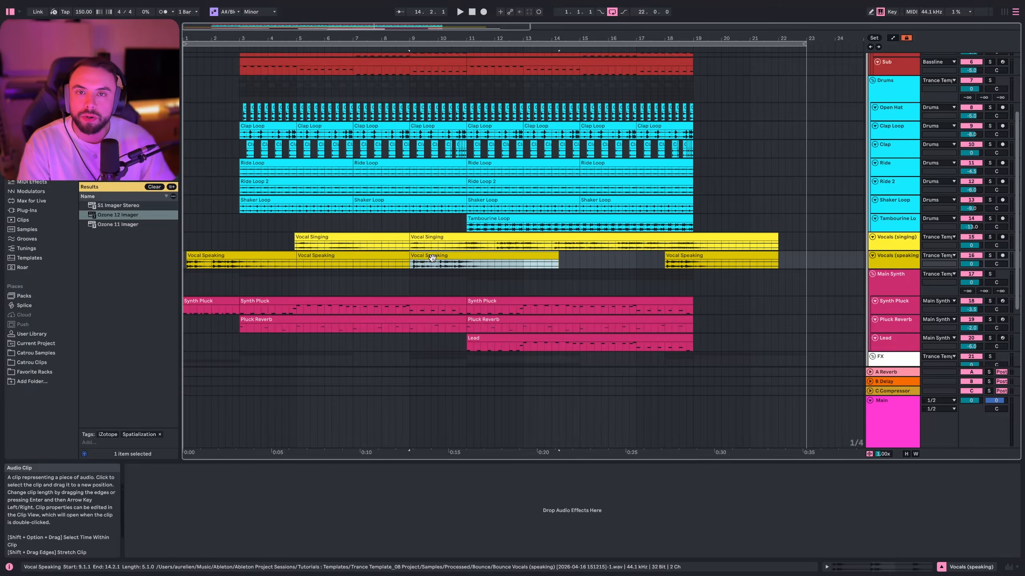
left_click_drag(405, 263, 467, 258)
left_click_drag(466, 256, 473, 258)
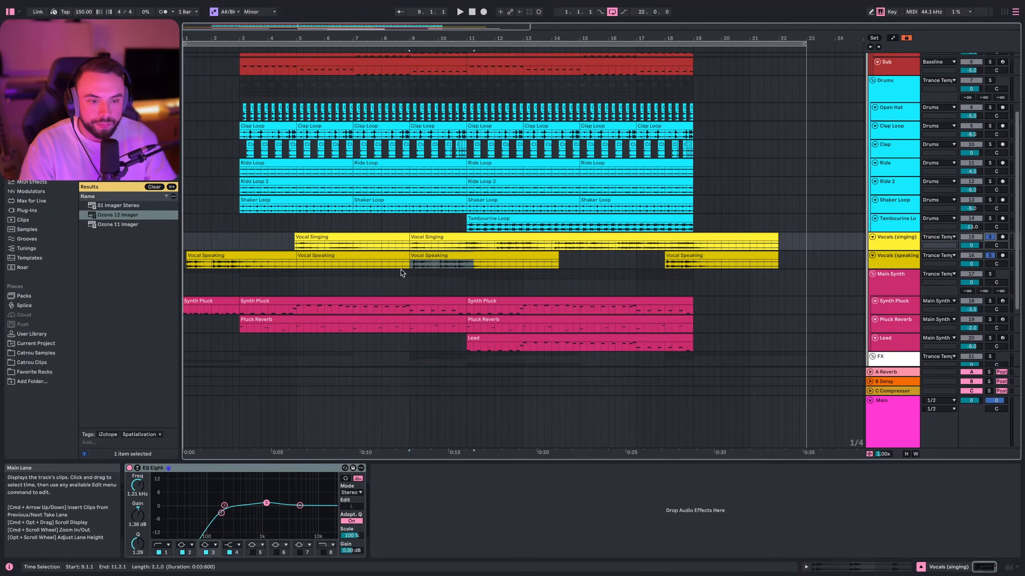
key("space")
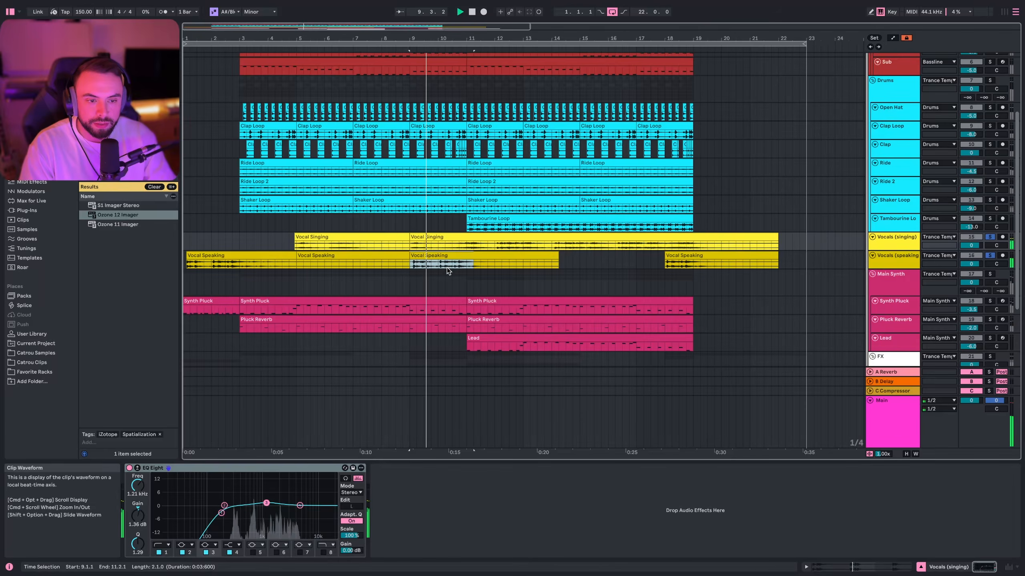
left_click(470, 254)
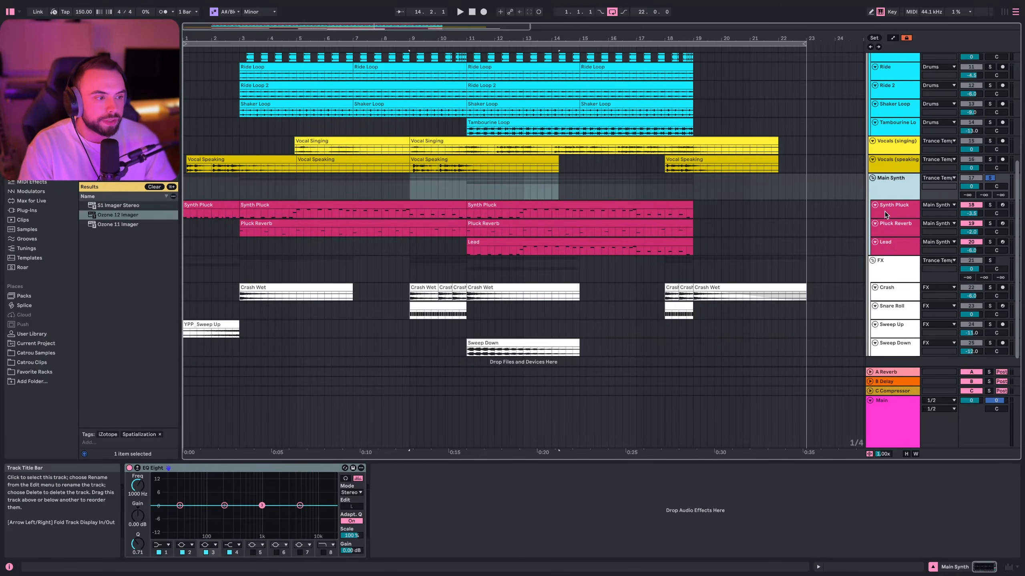
Step: Select the Synth Pluck clip spanning 3.1.1 to 11.1.1 and audition the Synth Pluck track solo
left_click(885, 212)
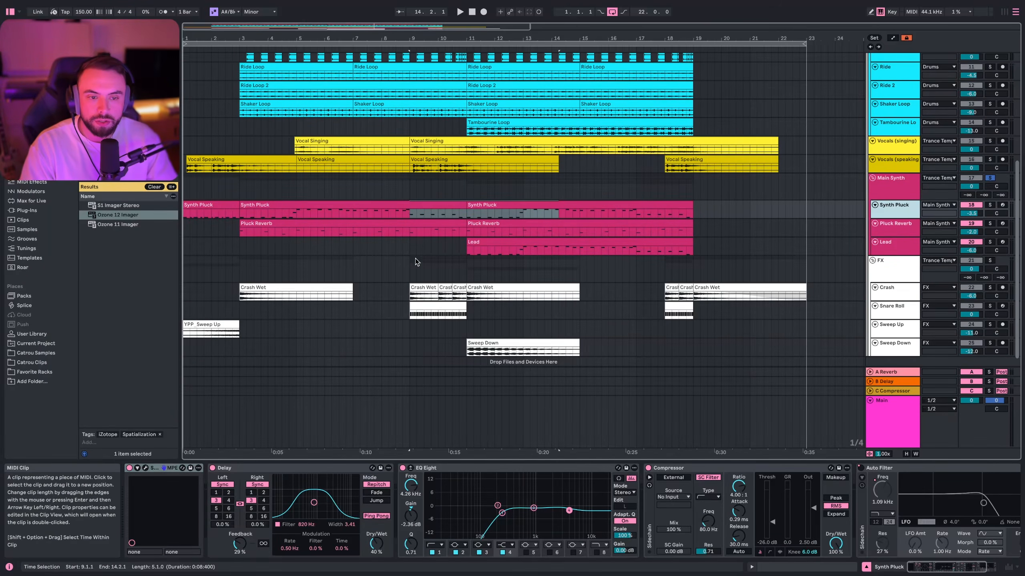
left_click(274, 204)
left_click(990, 205)
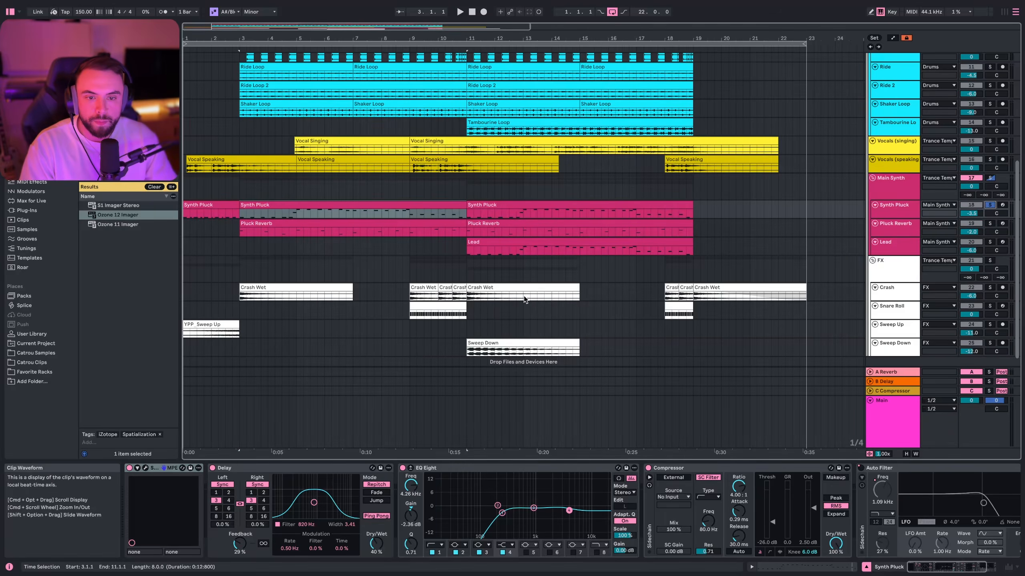
key("space")
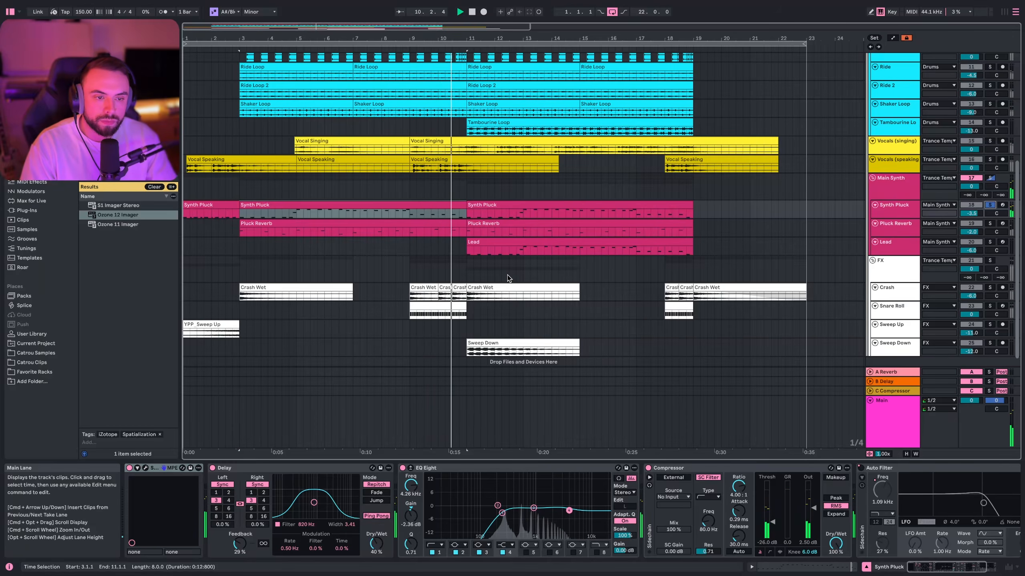
key("space")
Step: Open Synth Pluck's Serum 2 instrument and examine its oscillator, Filter 1, LFO 1, effects and modulation matrix
left_click(145, 469)
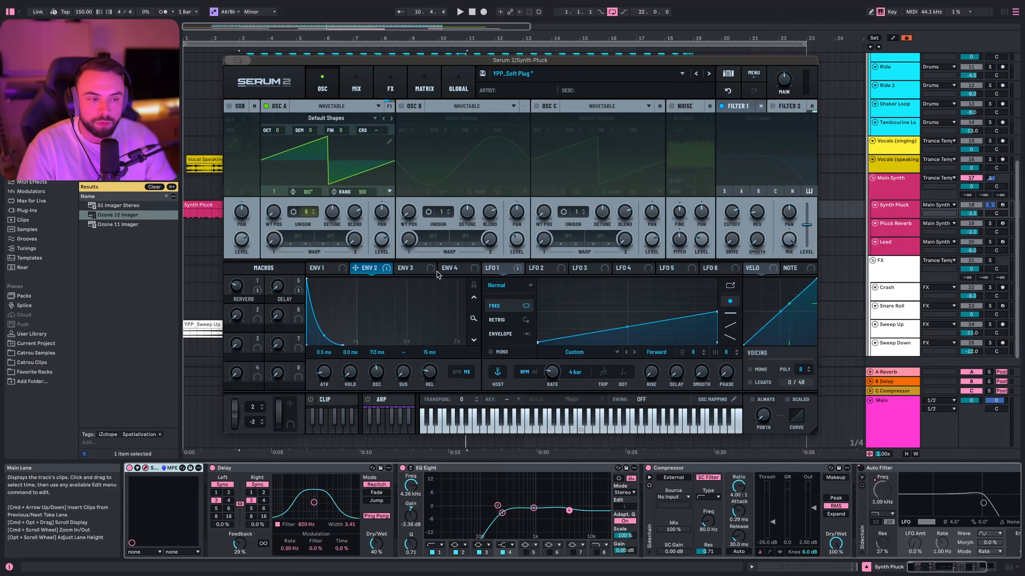
left_click(739, 104)
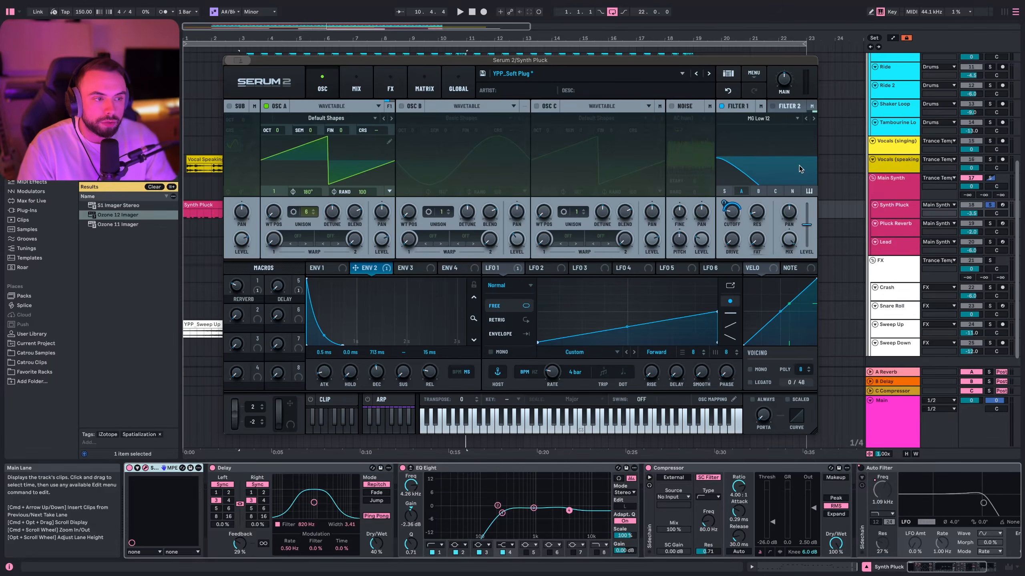
left_click(499, 269)
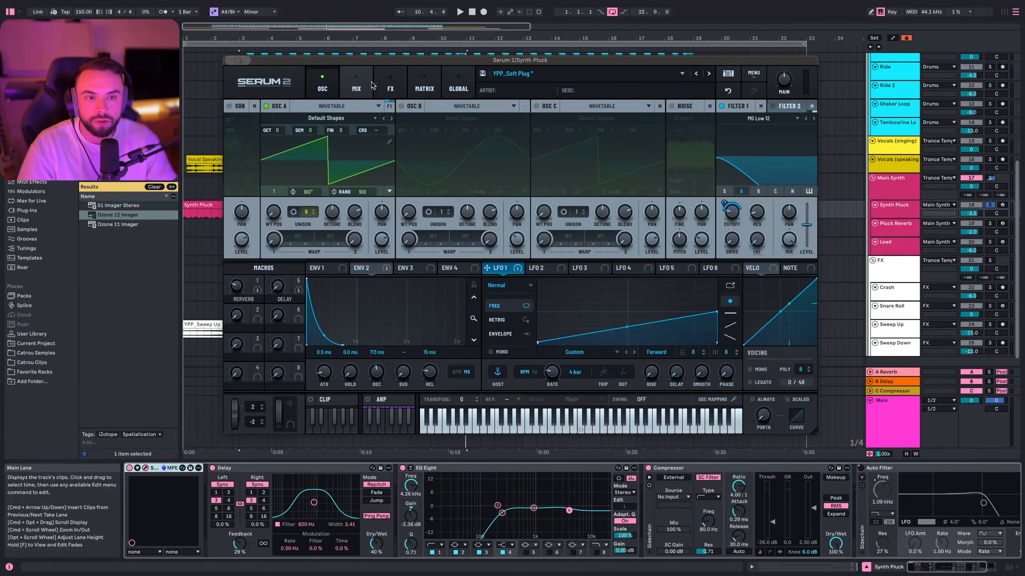
left_click(391, 91)
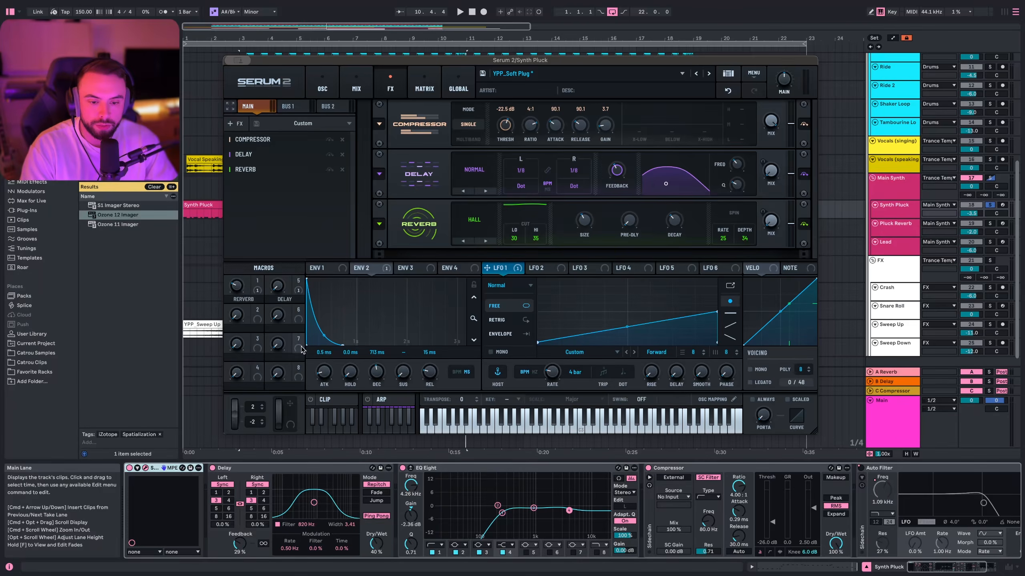
left_click(424, 85)
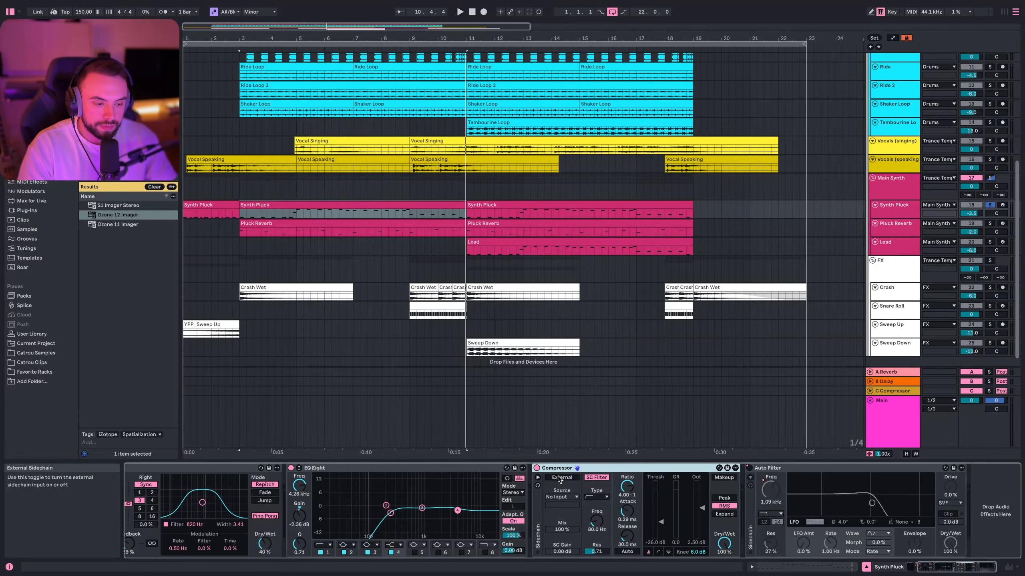
Step: Show the automation lanes and examine the Auto Filter frequency automation on the Synth Pluck track
key("a")
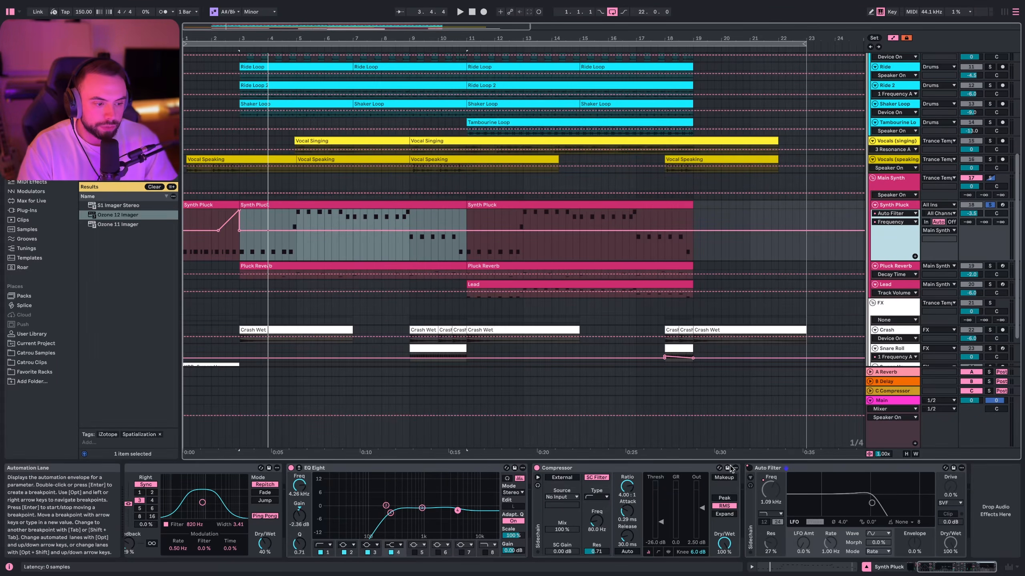
Step: Audition the Synth Pluck's filter sweep before bar 3 and the soloed Pluck Reverb track from 3.1.1
left_click(220, 255)
key("space")
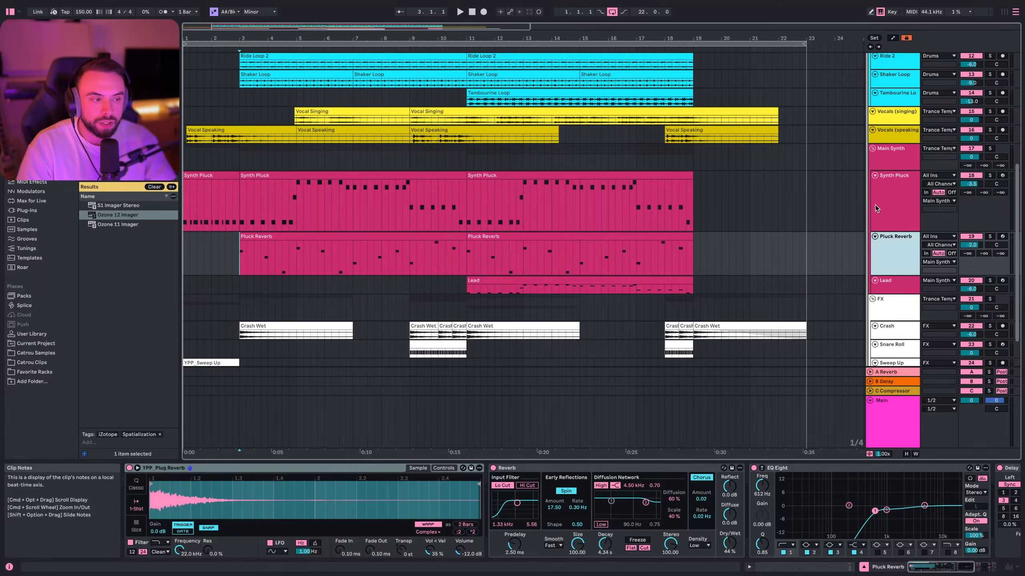
left_click(989, 236)
key("space")
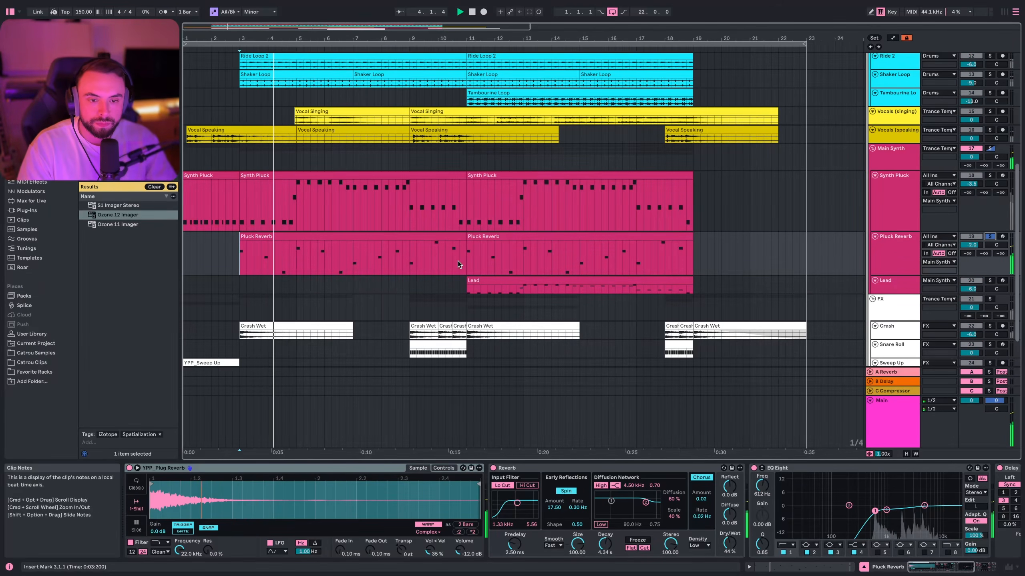
Step: Add Synth Pluck to the solo and audition it together with Pluck Reverb from 3.1.1
left_click(990, 176)
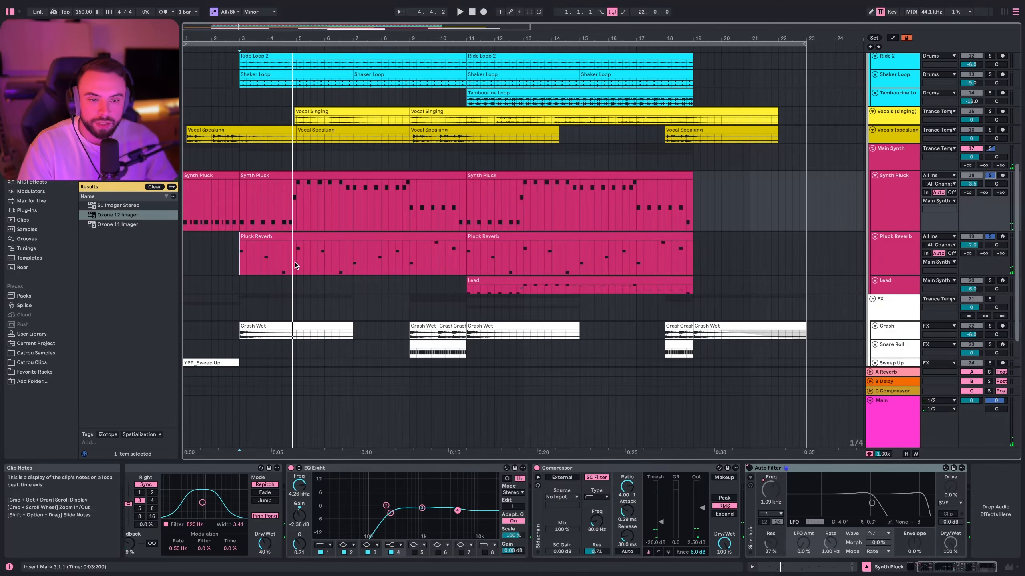
key("space")
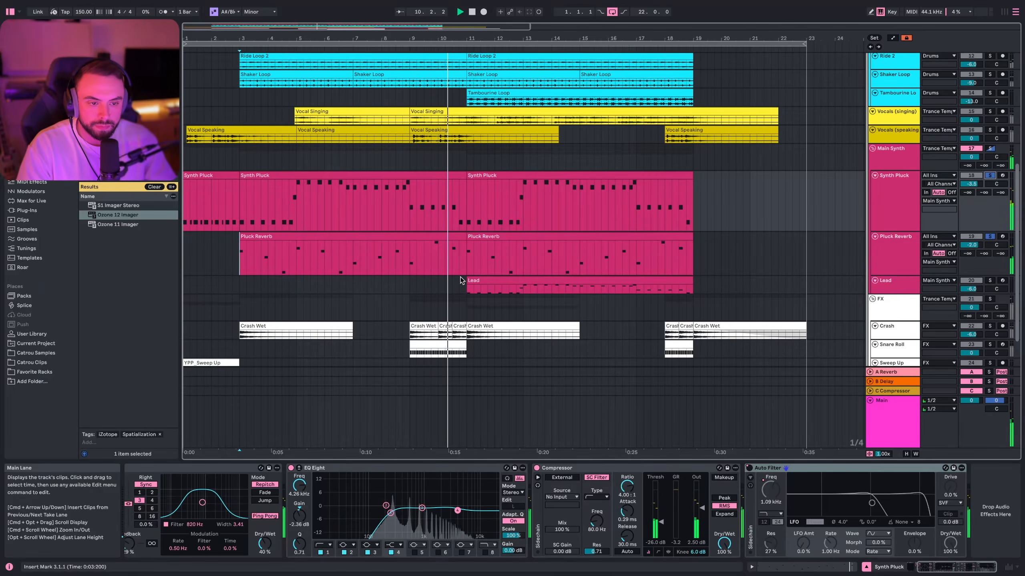
key("space")
Step: Select the Pluck Reverb clip spanning 3.1.1 to 11.1.1 and examine the track's sampler, Reverb, EQ Eight, Delay and Utility devices
left_click(382, 238)
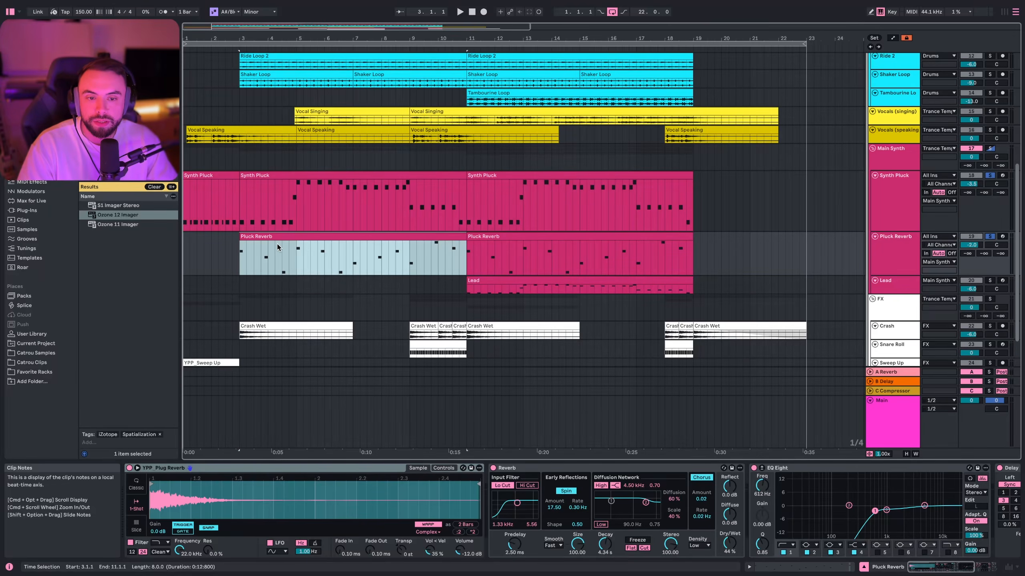
left_click(916, 238)
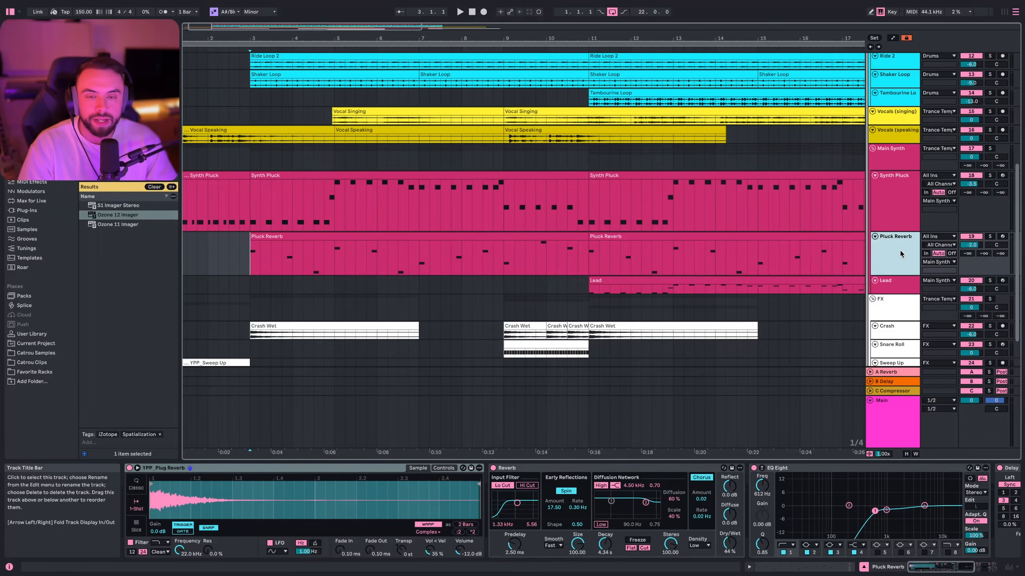
scroll(548, 271, "right", 3)
scroll(354, 470, "right", 5)
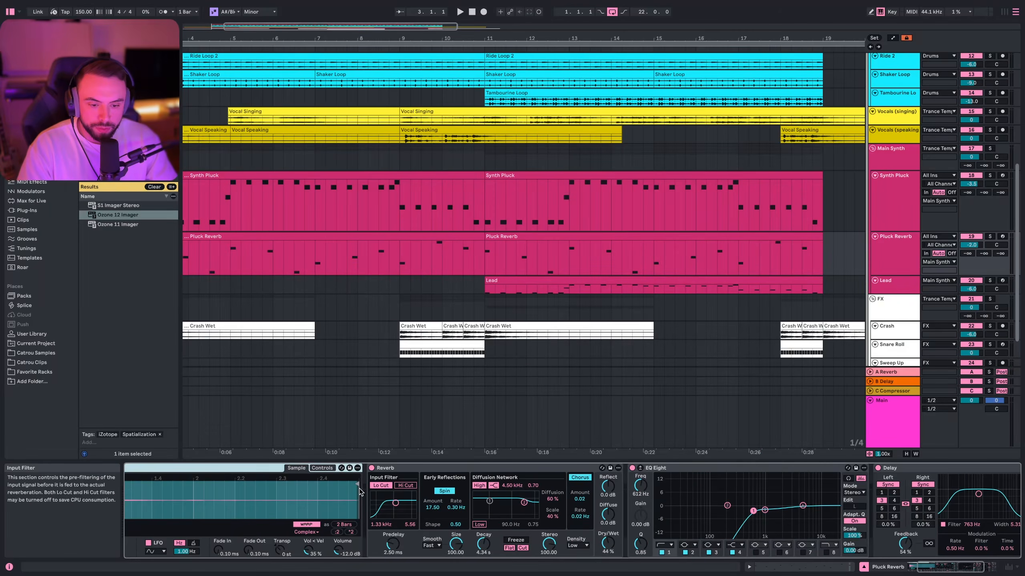
scroll(354, 470, "right", 2)
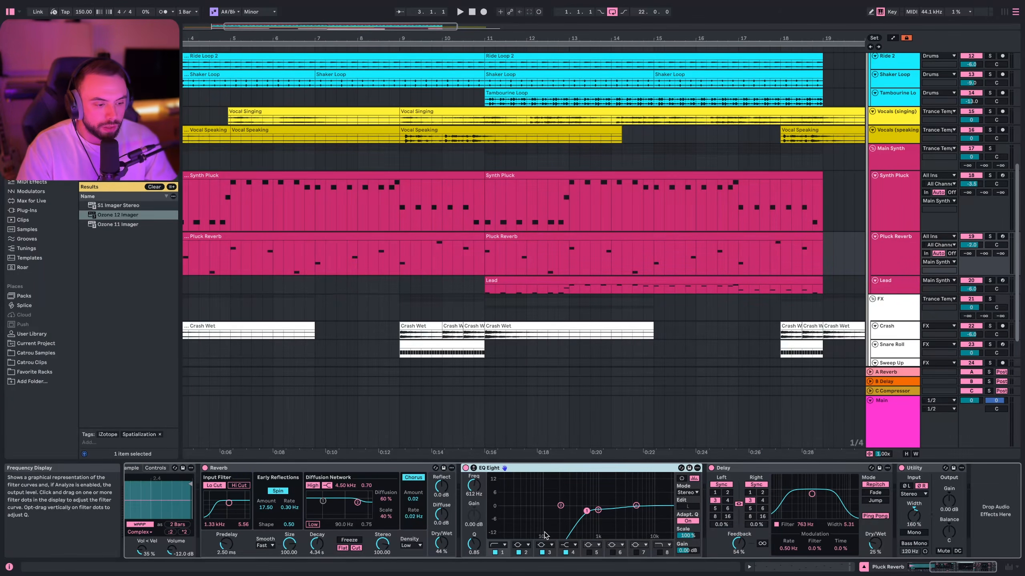
left_click(762, 470)
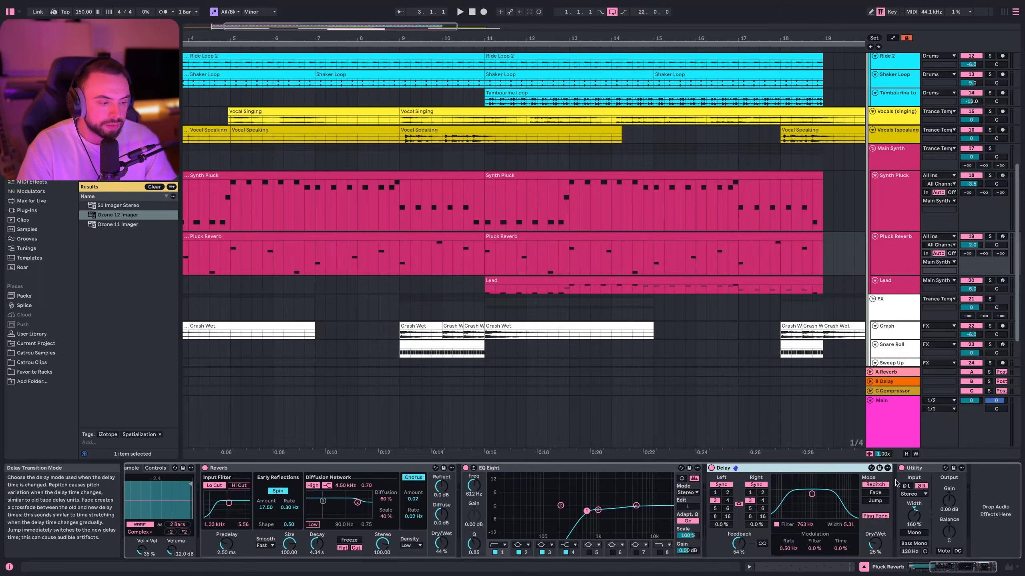
left_click(923, 527)
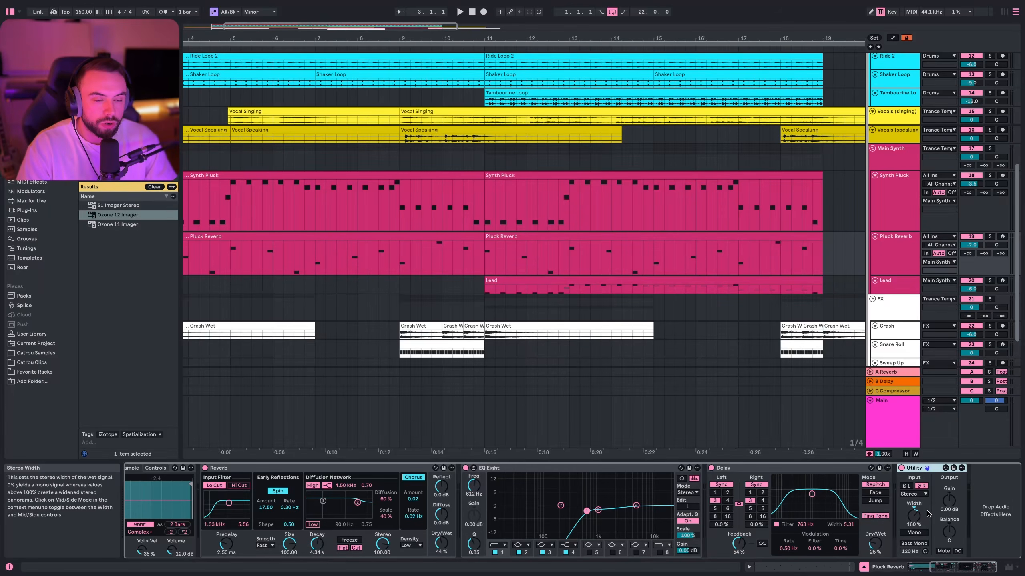
Step: Select the Lead clip spanning 11.1.1 to 19.1.1 and audition the Lead track solo
left_click(520, 283)
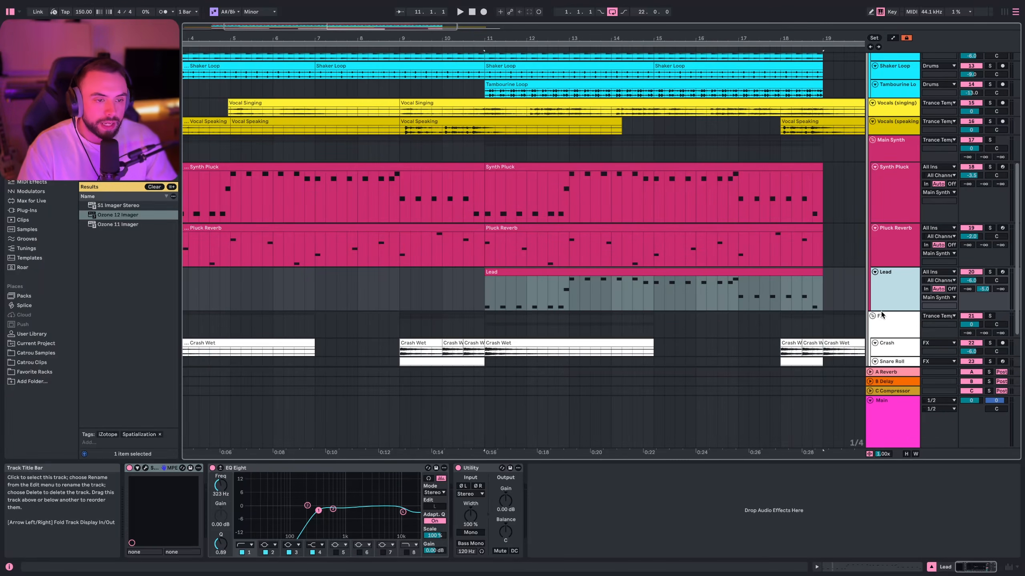
scroll(389, 300, "right", 5)
scroll(228, 305, "left", 1)
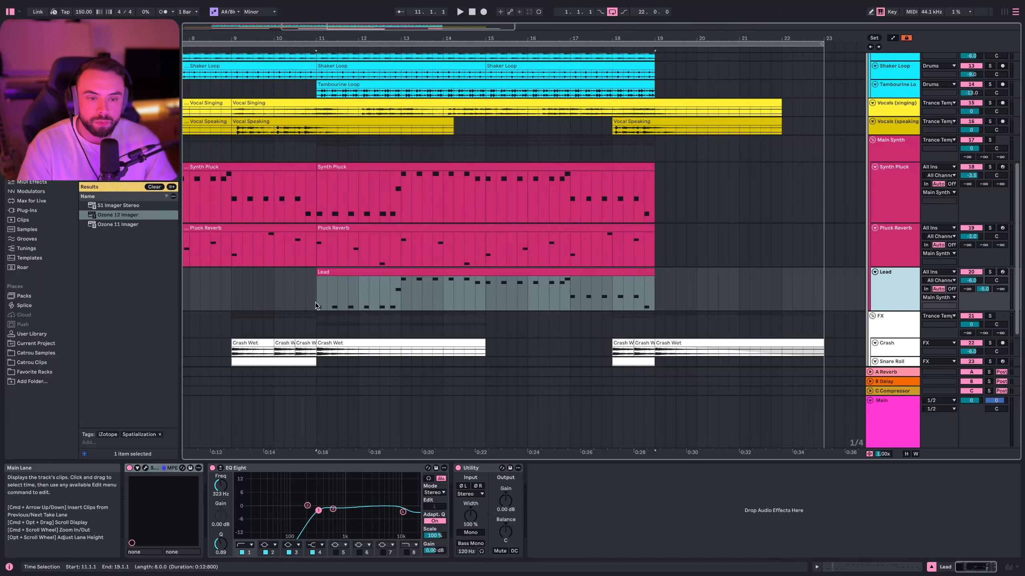
left_click(311, 300)
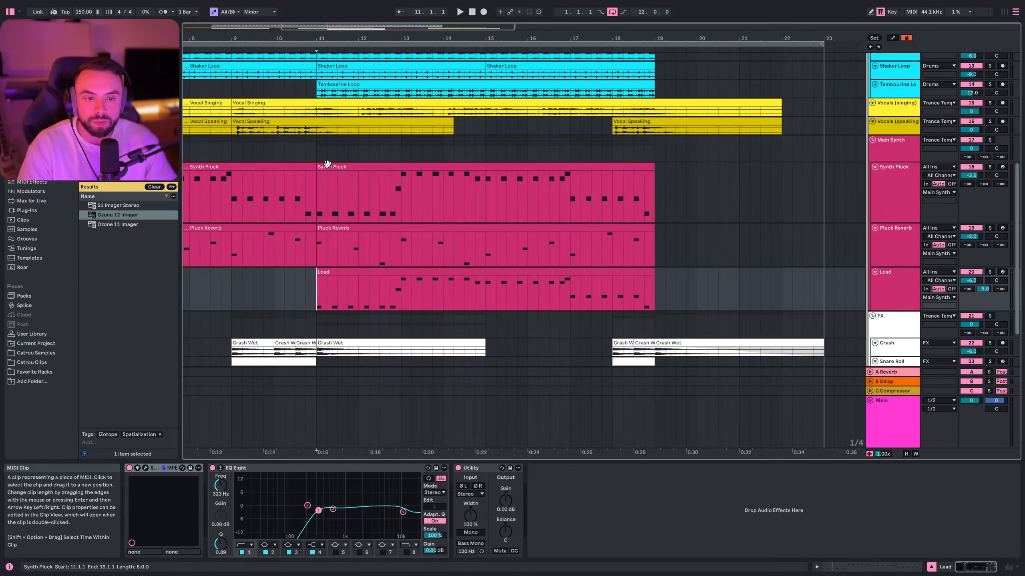
scroll(347, 300, "left", 3)
scroll(347, 300, "up", 1)
left_click(293, 306)
left_click_drag(372, 320, 701, 322)
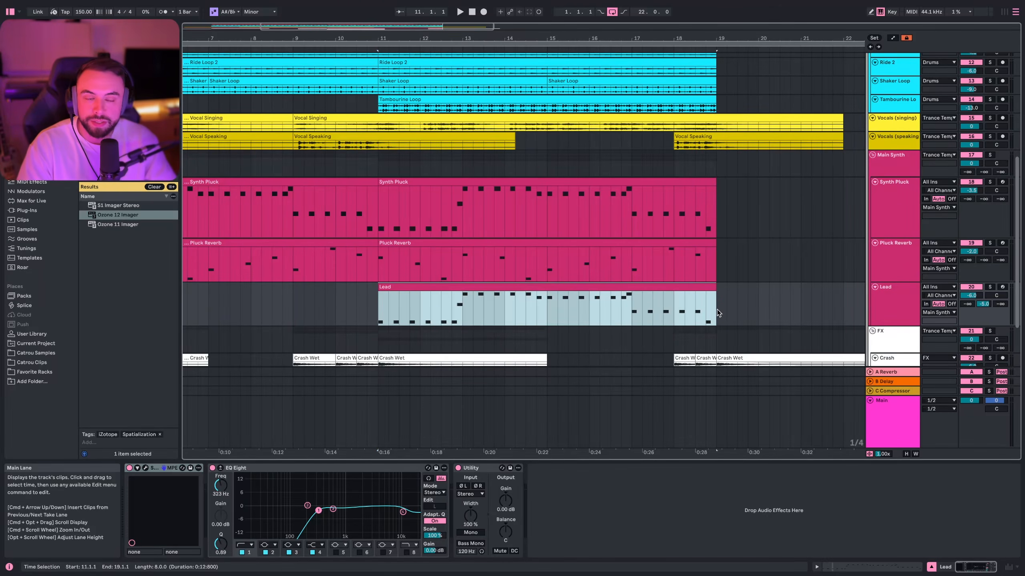
left_click(989, 287)
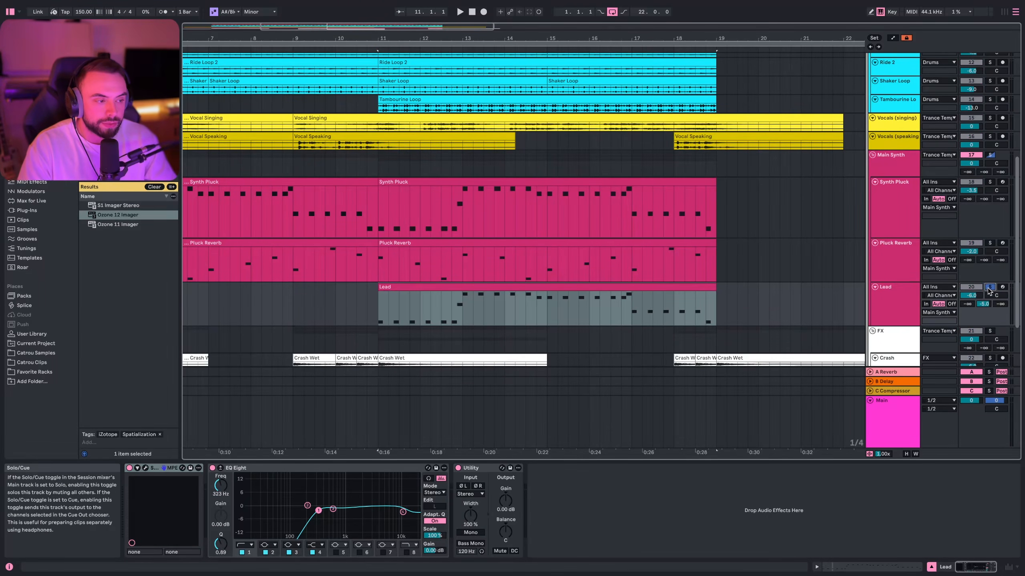
key("space")
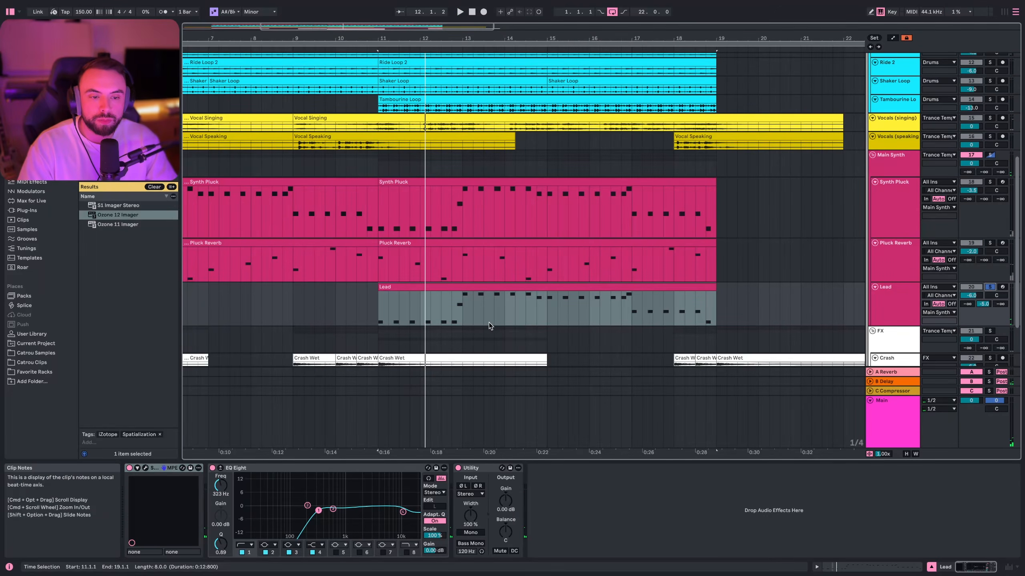
Step: Audition Lead with Synth Pluck and Pluck Reverb from 11.1.1, adding each to the solo, and clear the solos when finished
left_click(893, 298)
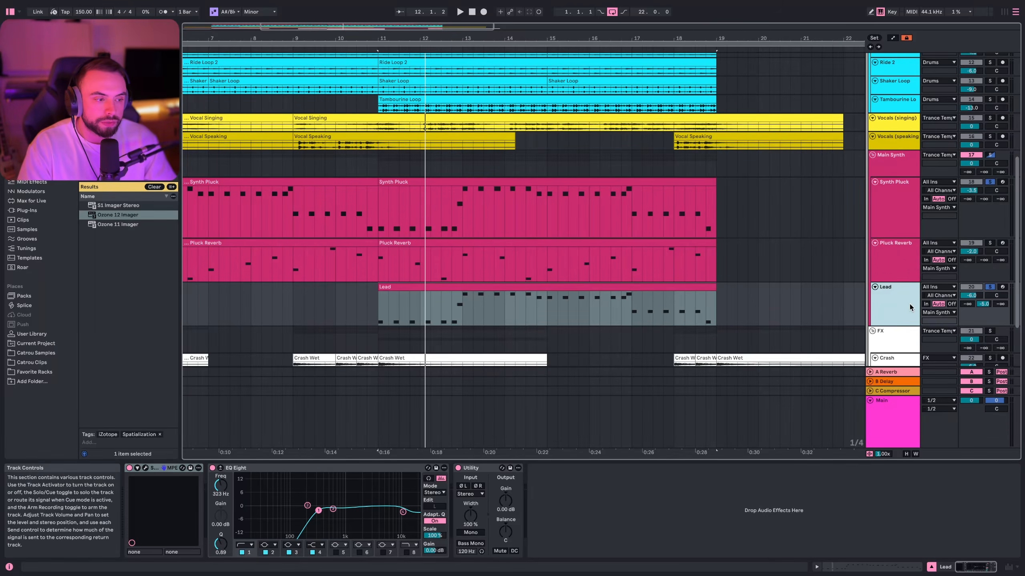
key("space")
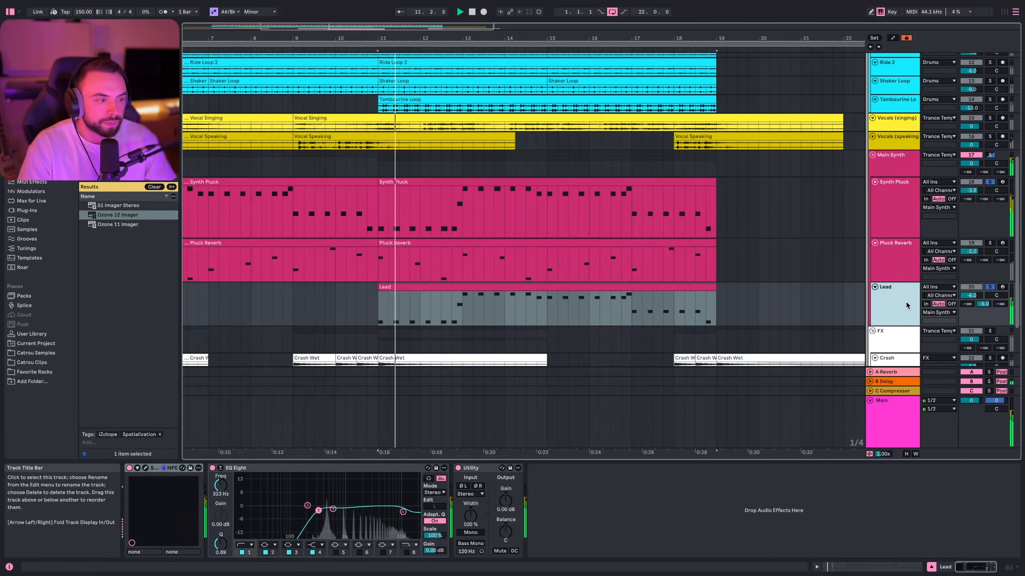
left_click(990, 243)
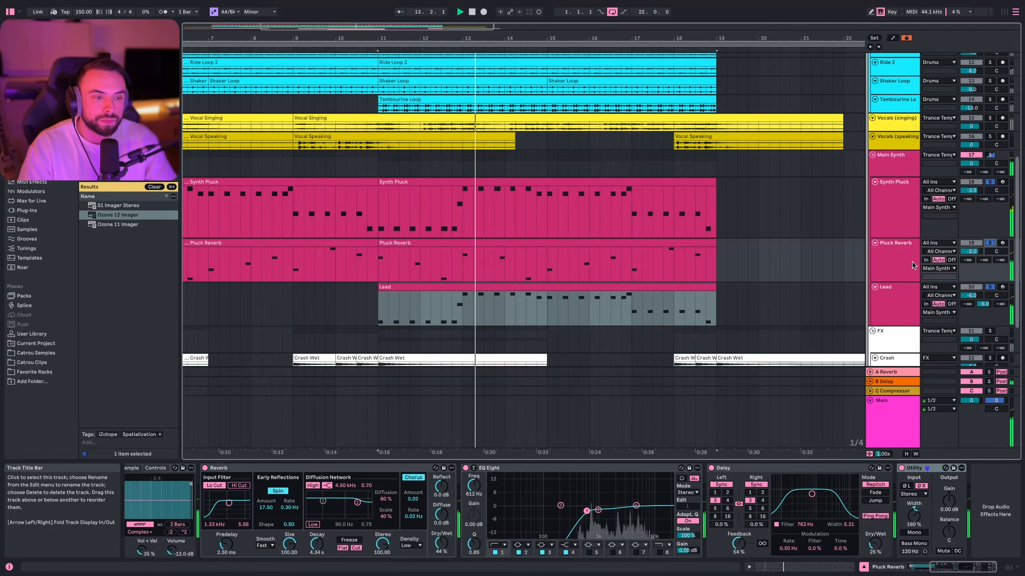
scroll(546, 304, "left", 1)
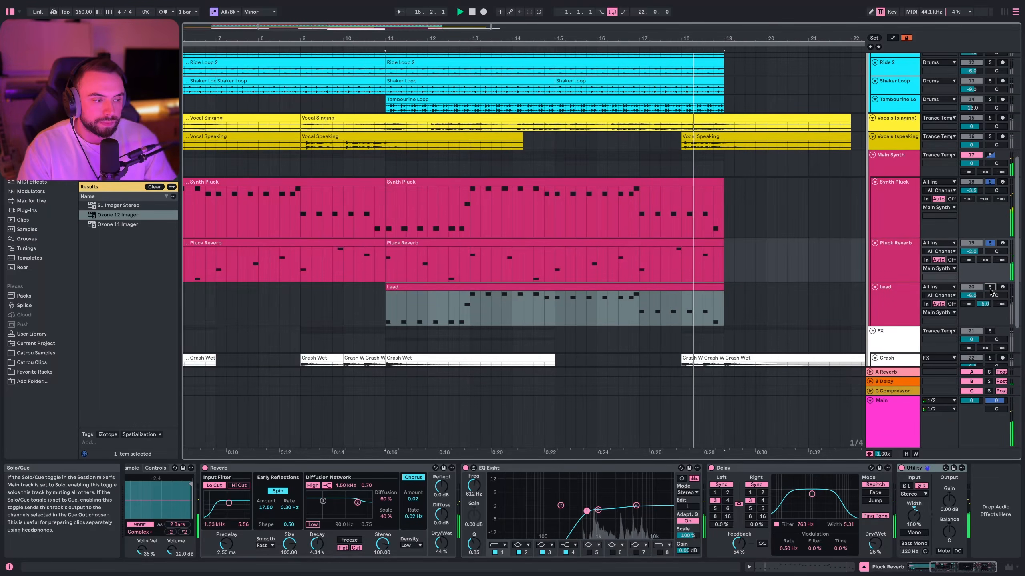
left_click(990, 182)
Step: Open the Lead track's Serum 2 instrument and examine Oscillator A's unison, Envelope 2 and Envelope 3
left_click(885, 286)
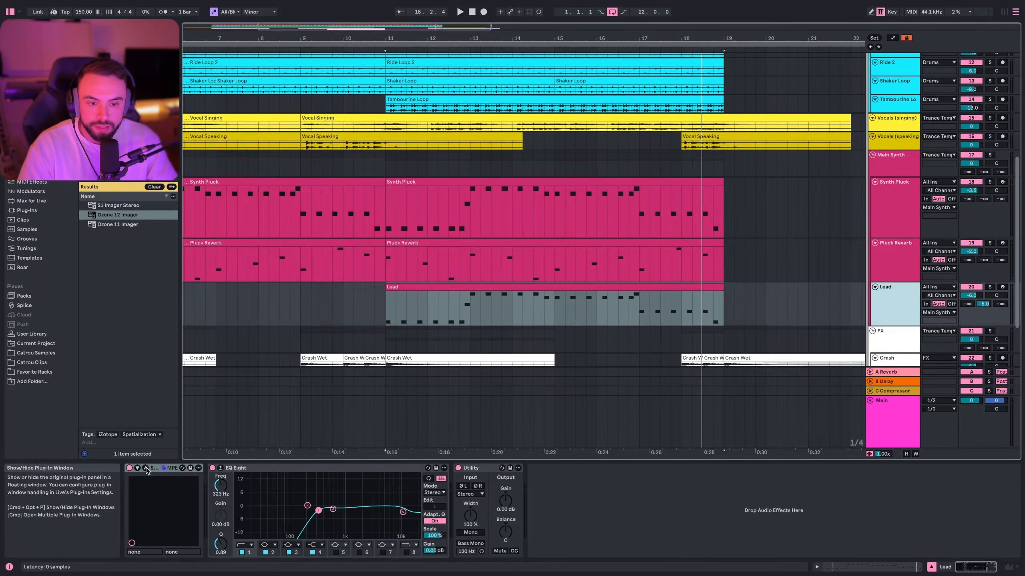
left_click(146, 468)
left_click_drag(323, 57, 461, 55)
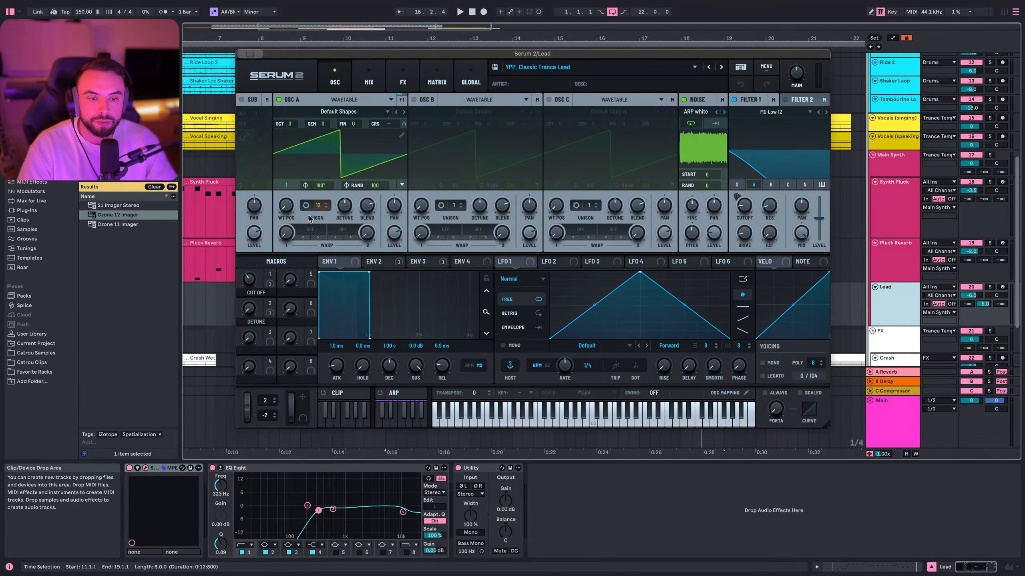
left_click(379, 261)
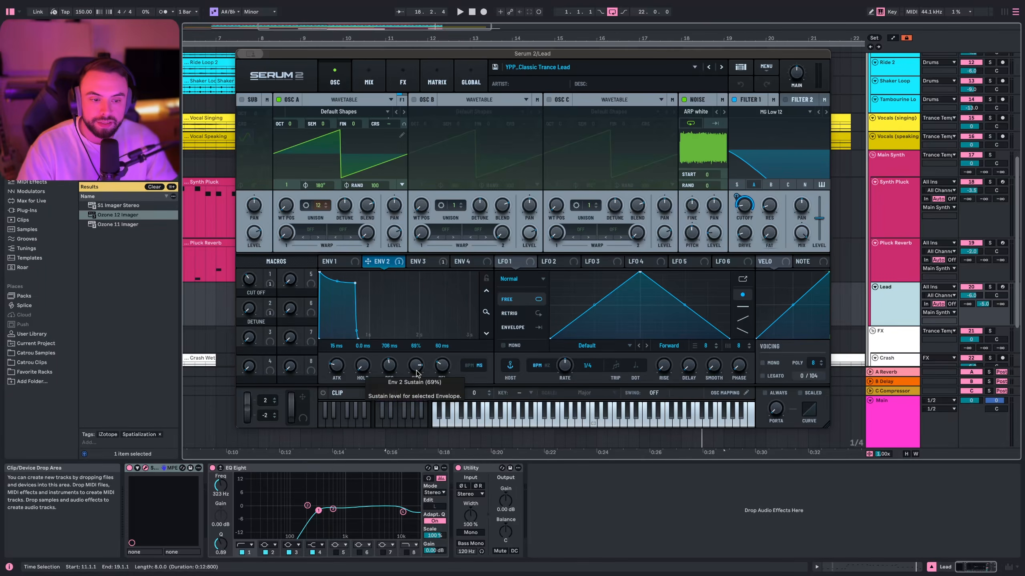
left_click(423, 262)
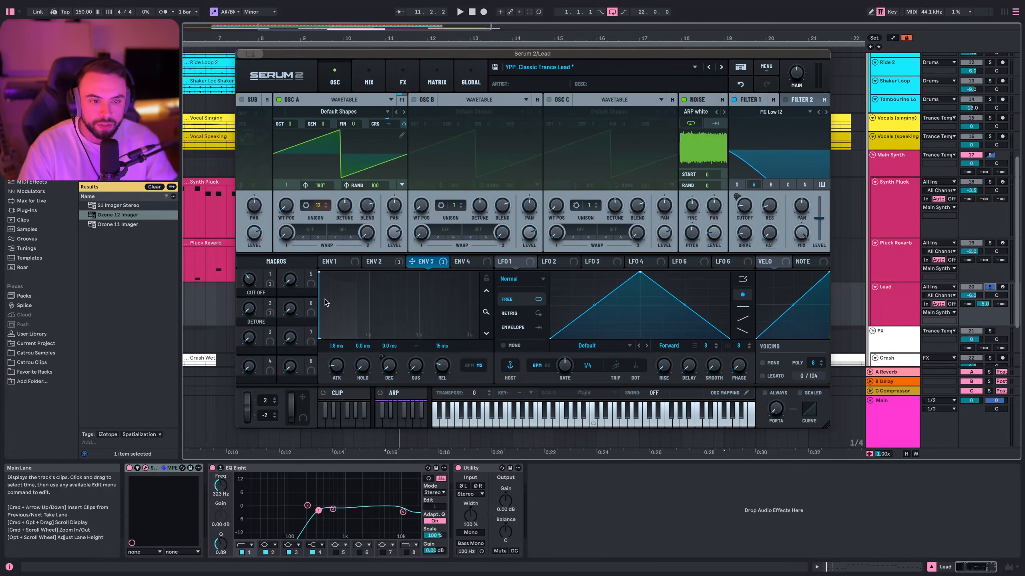
Step: Audition the soloed Lead from 11.1.1 while trying out Serum 2's Detune macro
key("space")
mouse_move(259, 302)
mouse_move(259, 300)
left_mouse_down()
mouse_move(270, 268)
mouse_move(264, 307)
left_mouse_up()
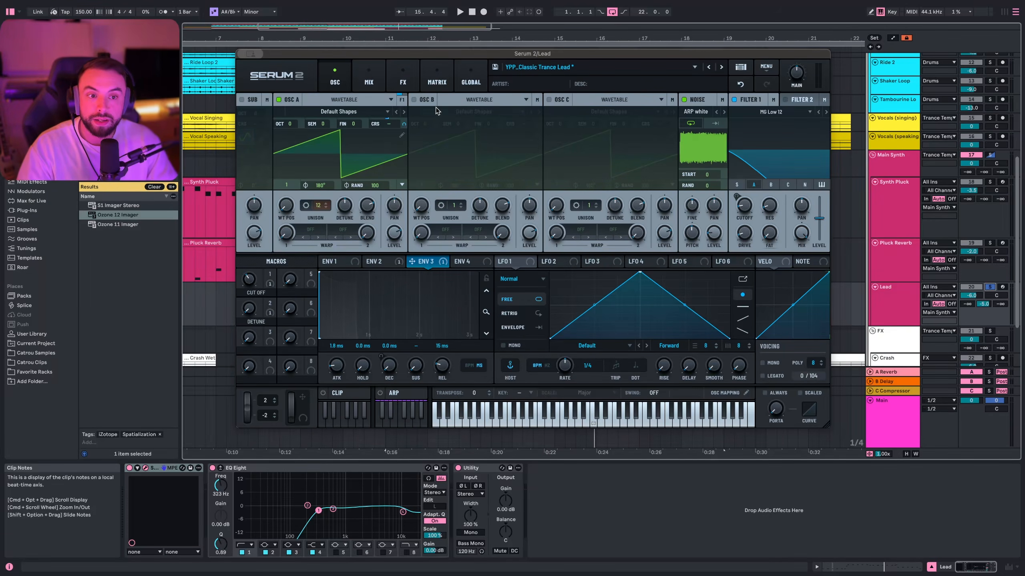
Step: Examine the Lead's Serum 2 delay, reverb, compressor, filter and equalizer effects, and close the instrument
left_click(402, 83)
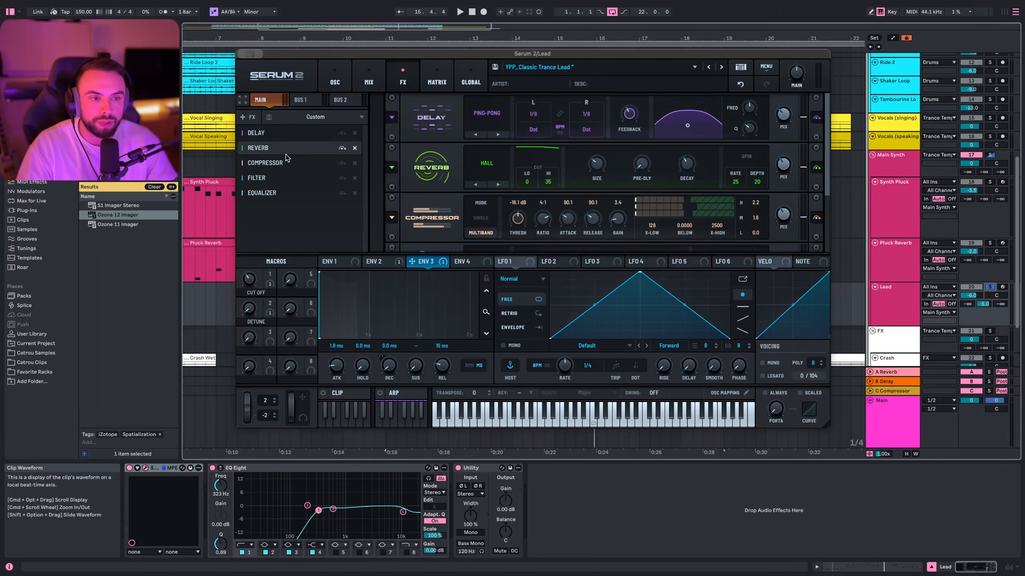
scroll(537, 182, "down", 3)
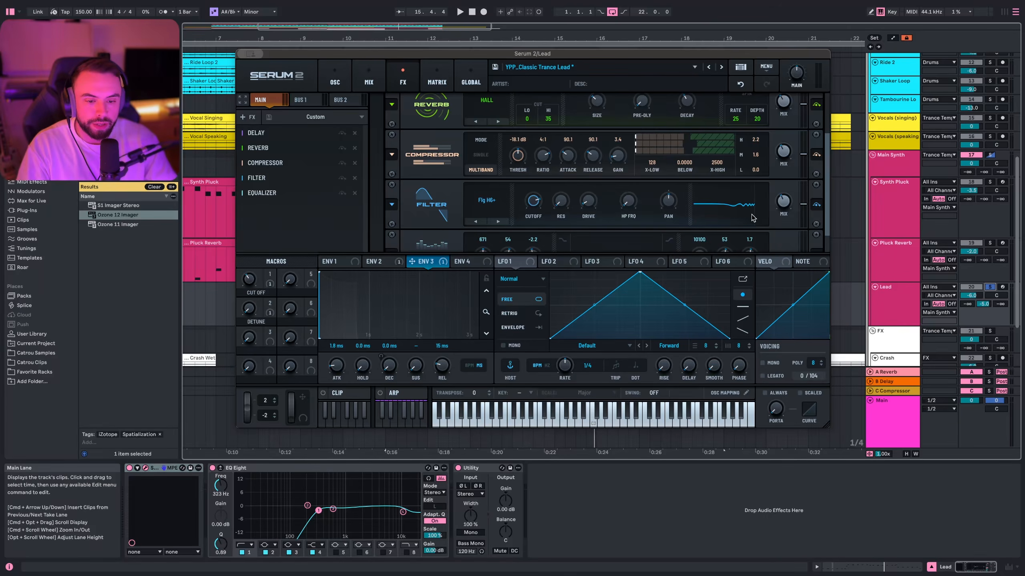
scroll(590, 225, "down", 2)
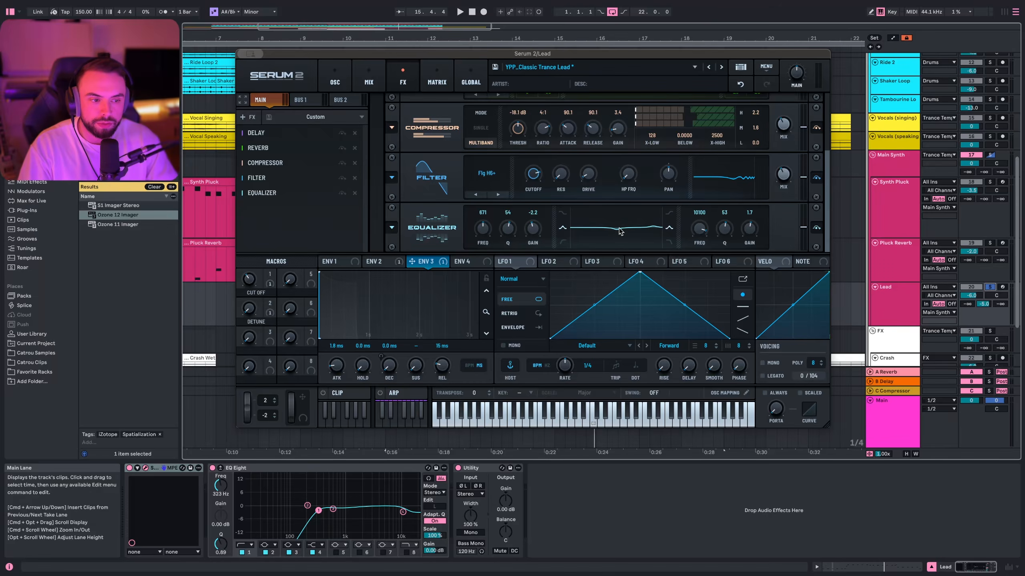
left_click(242, 53)
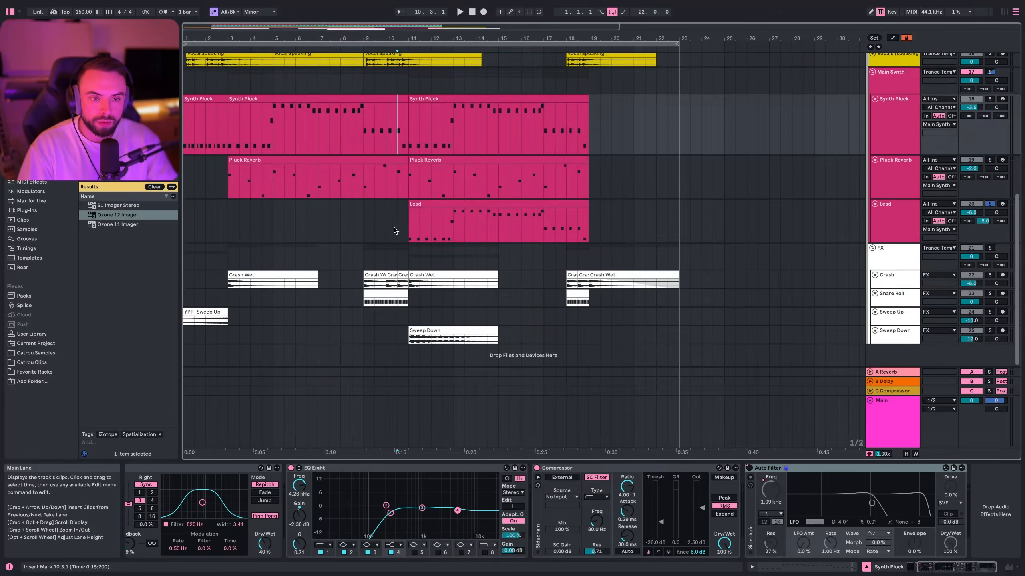
Step: Solo the FX group and audition its crashes and fills from 3.1.1 and from 9.1.1
scroll(394, 231, "up", 3)
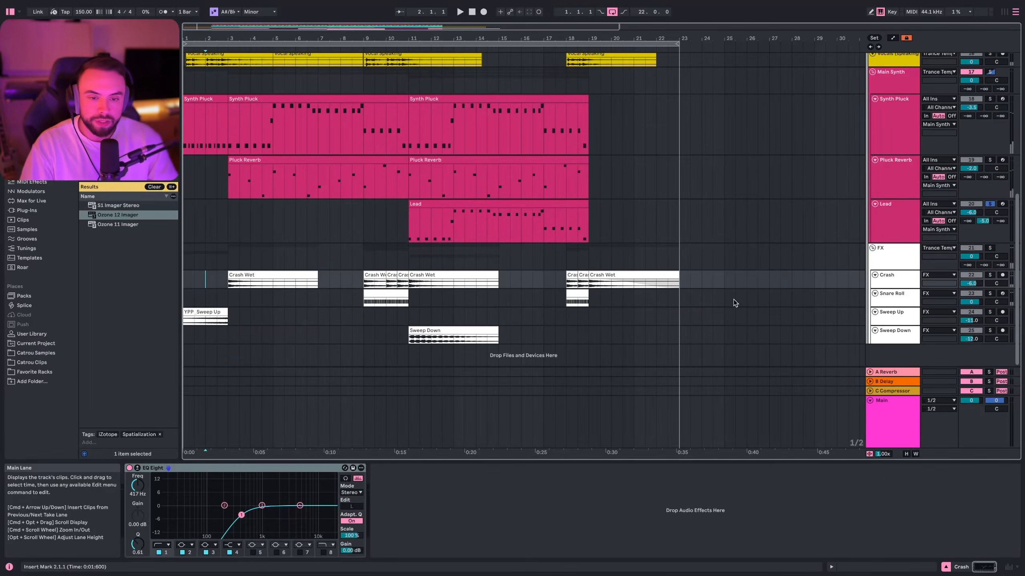
left_click(990, 249)
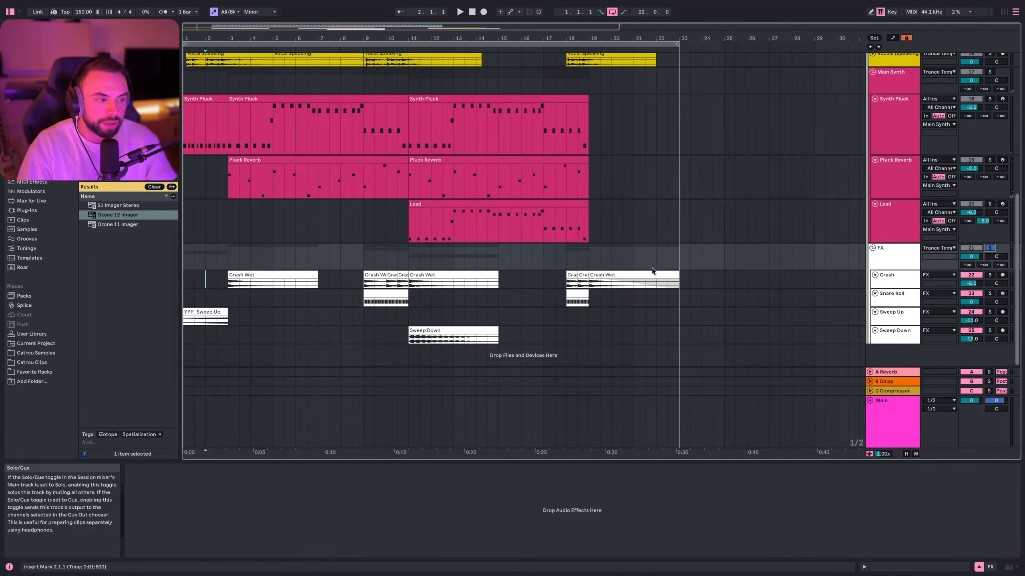
left_click(229, 281)
key("space")
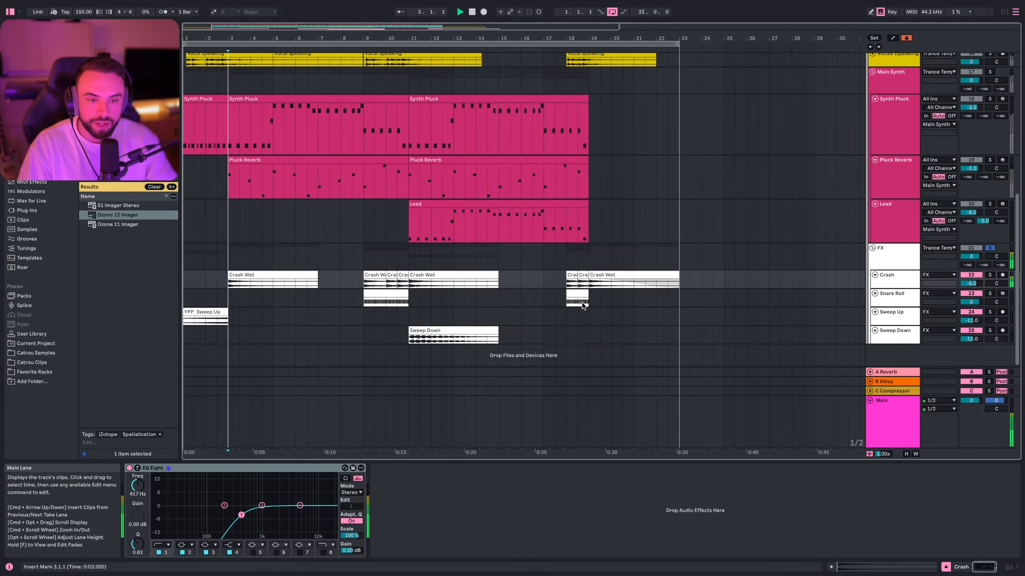
left_click(362, 284)
key("space")
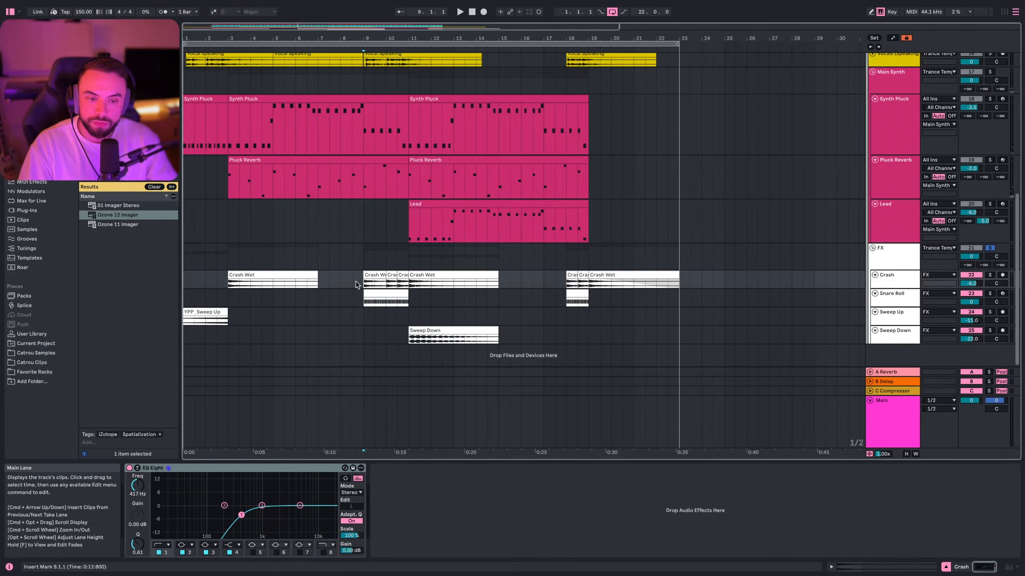
key("space")
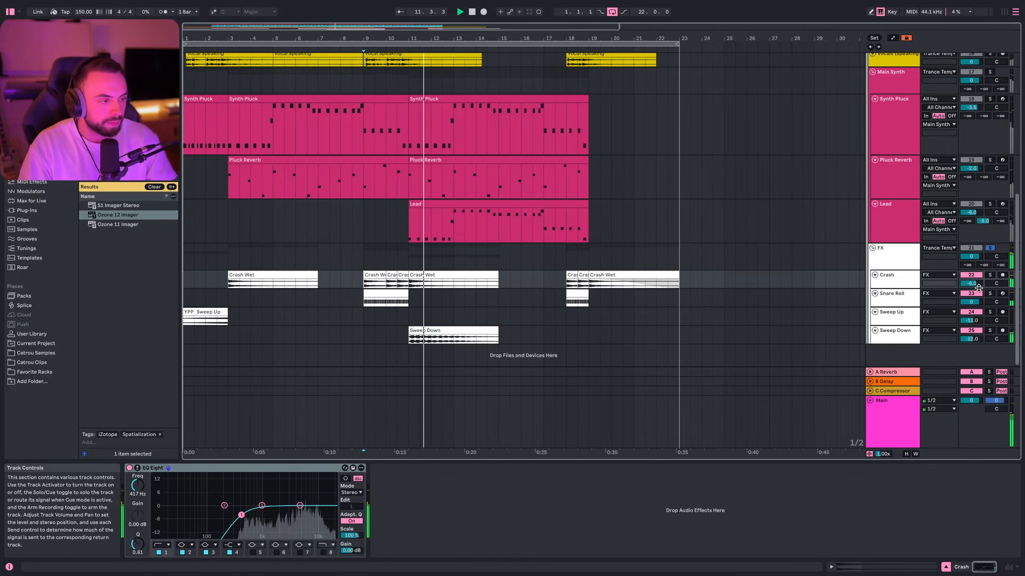
Step: Audition the soloed Snare Roll clip from 9.1.1 and examine its YPP_Snare sample in Simpler
left_click(385, 298)
key("z")
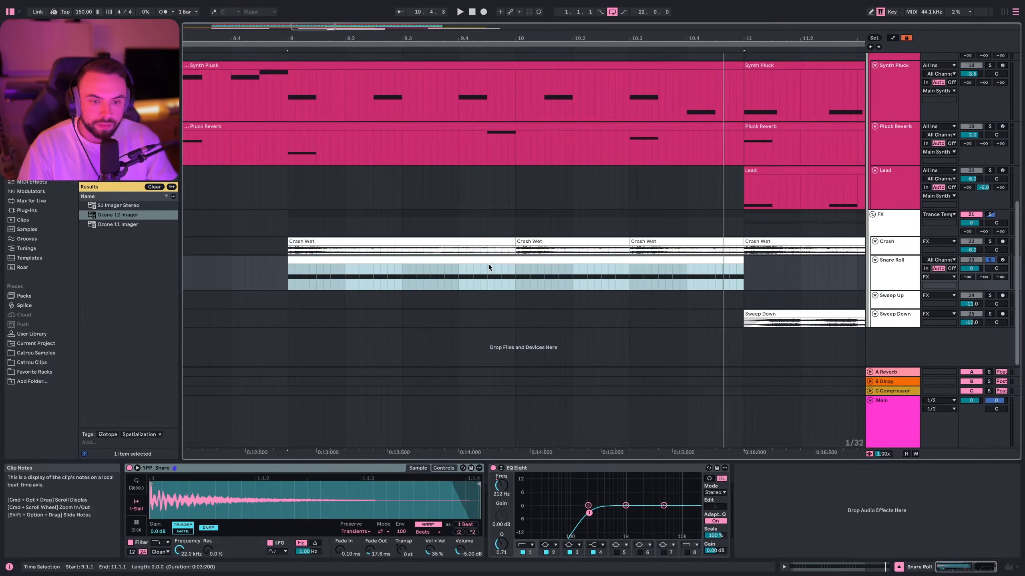
key("space")
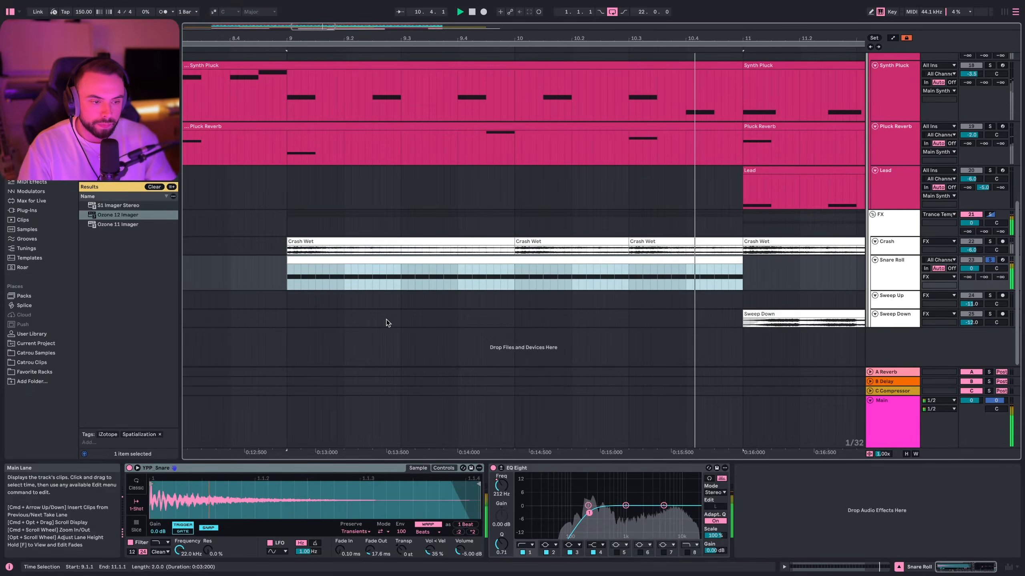
left_click(201, 493)
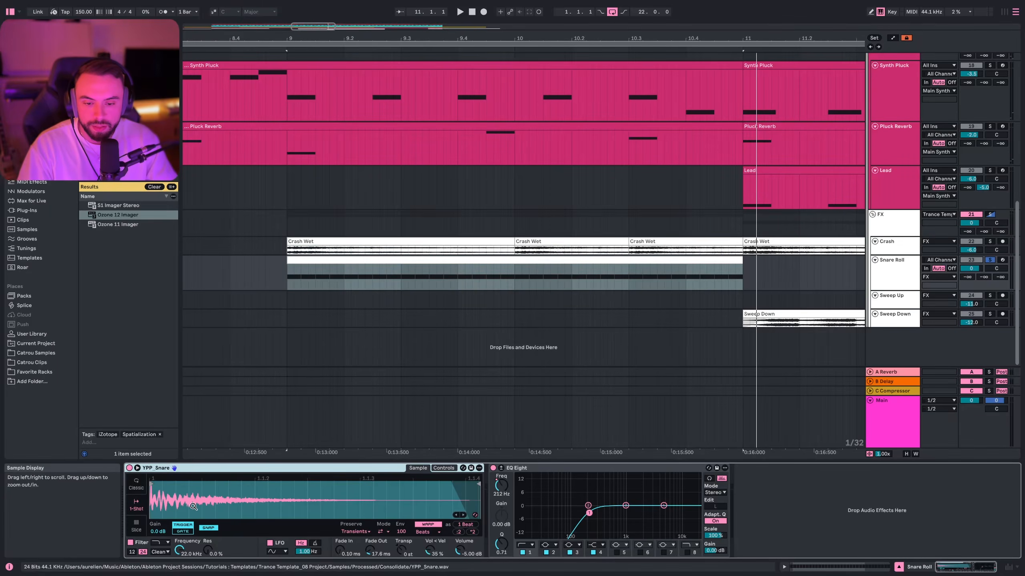
Step: Open the Snare Roll clip's MIDI notes and examine its repeated C3 notes and alternating velocities
double_click(337, 263)
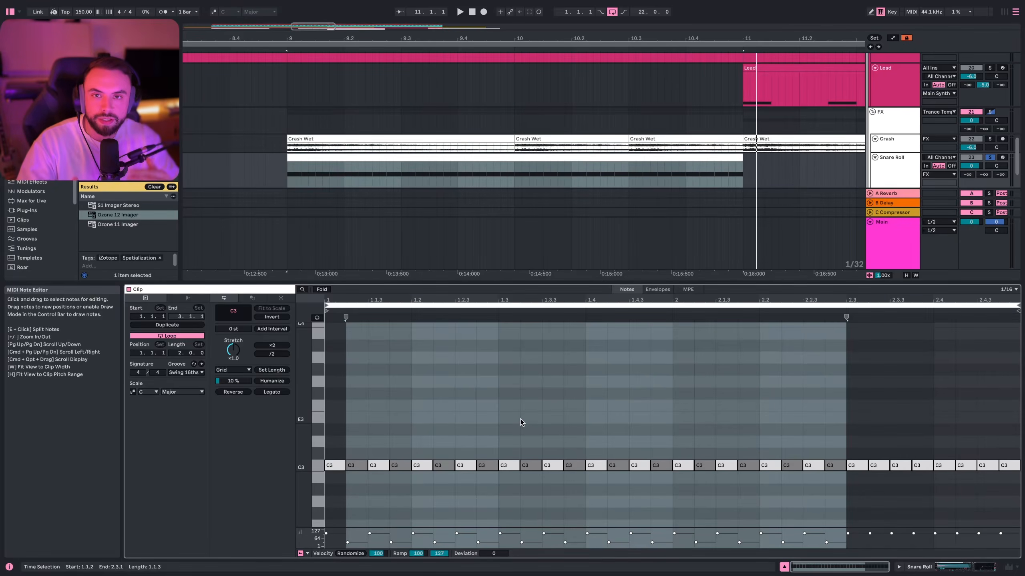
key("space")
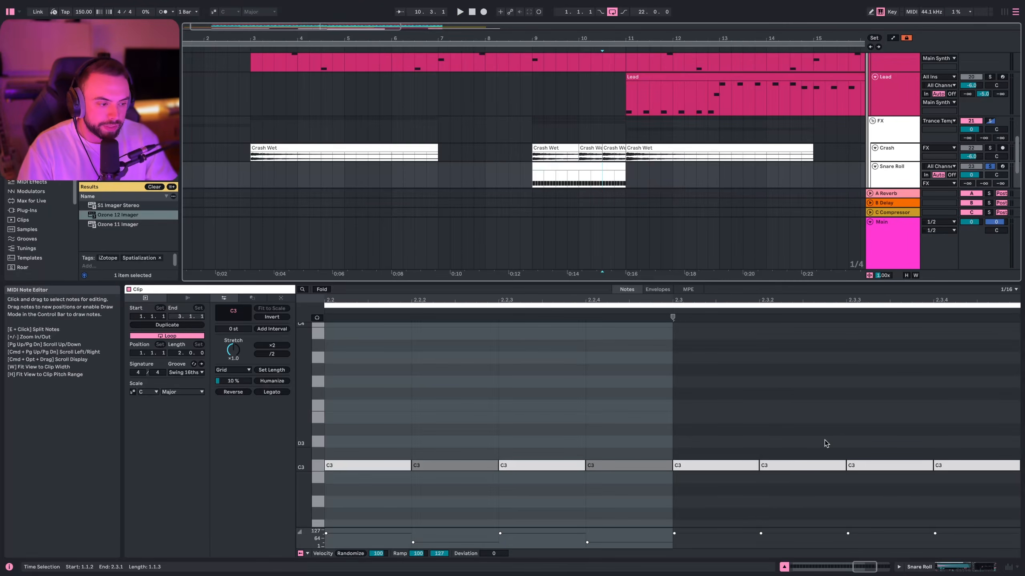
key("w")
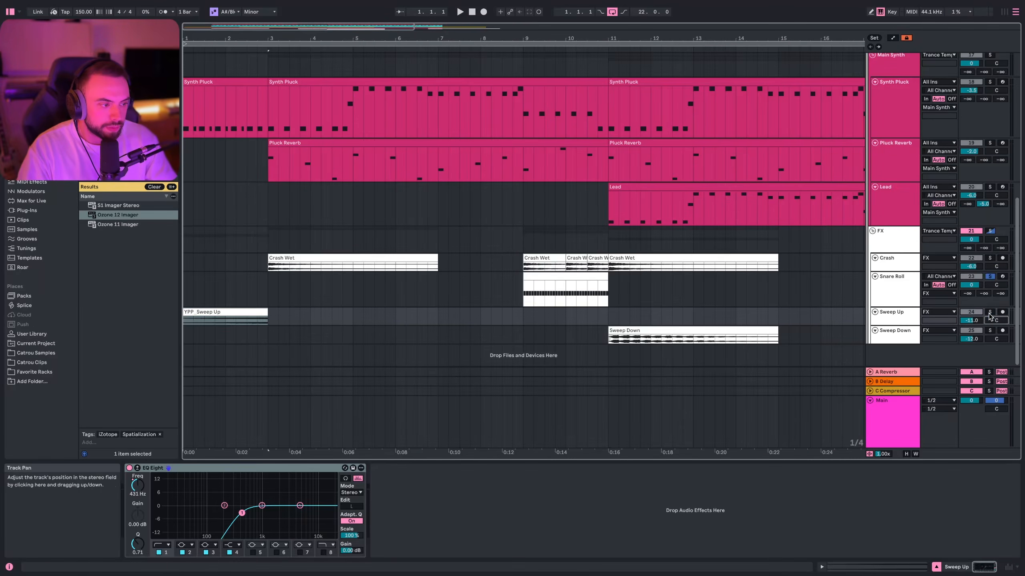
Step: Audition the Sweep Up clip from 1.1.1, first soloed and then in the mix, and enlarge its track
left_click(224, 322)
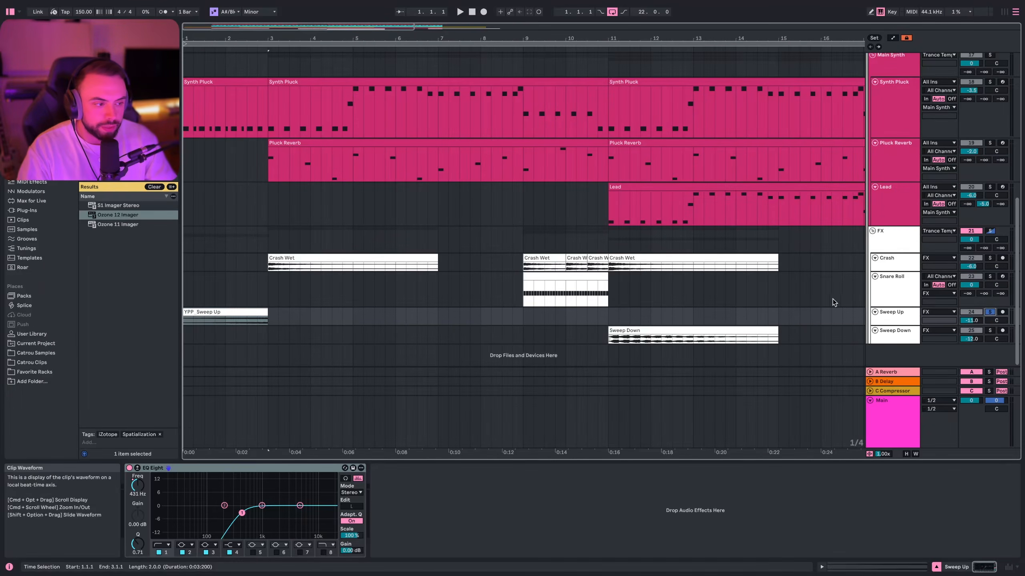
key("space")
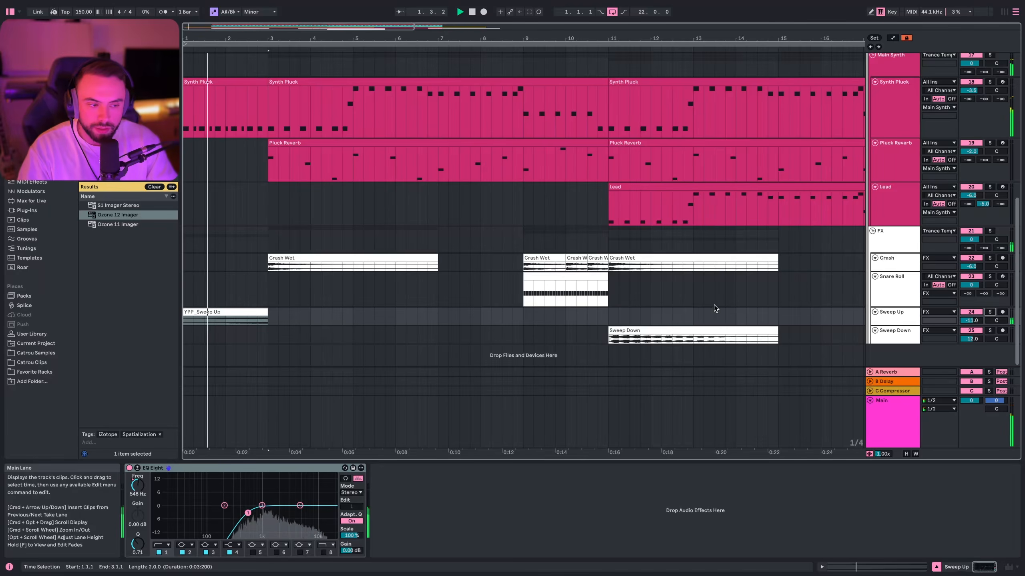
left_click_drag(898, 325, 898, 354)
scroll(618, 322, "down", 2)
key("space")
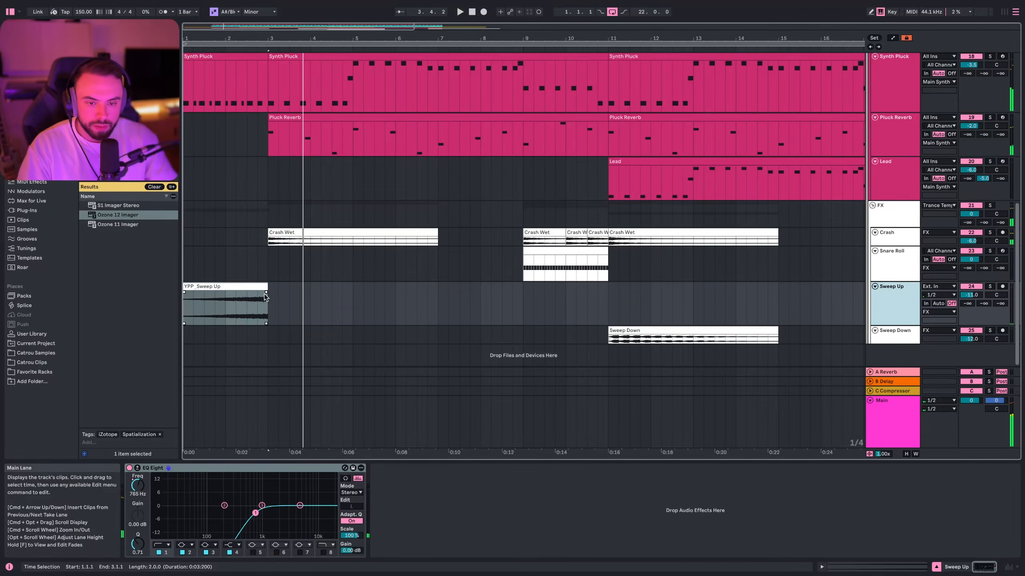
Step: Show the automation of the Sweep Up track's EQ Eight Frequency and audition the sweep from 2.1.1
right_click(136, 485)
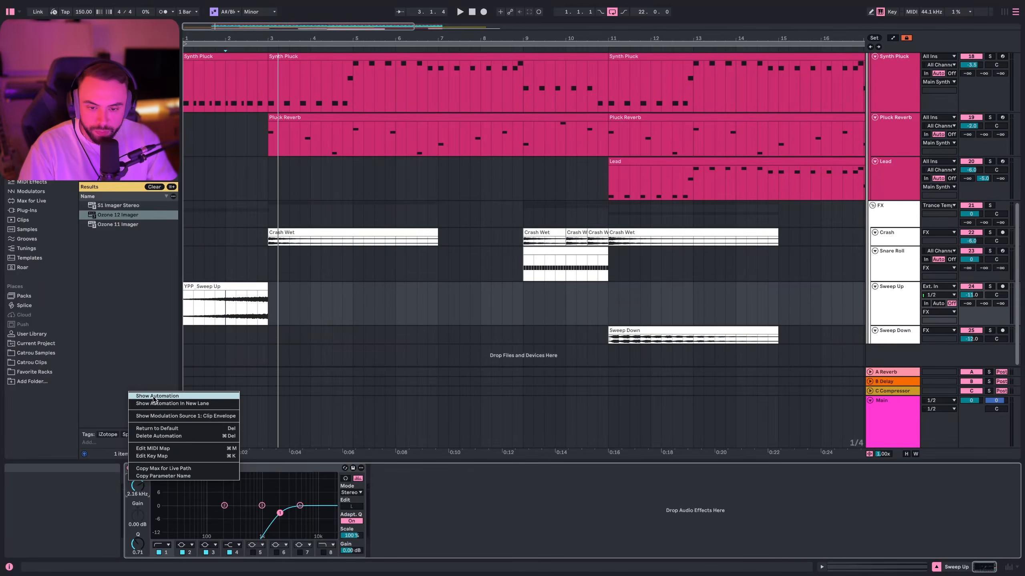
left_click(155, 397)
left_click(227, 321)
key("space")
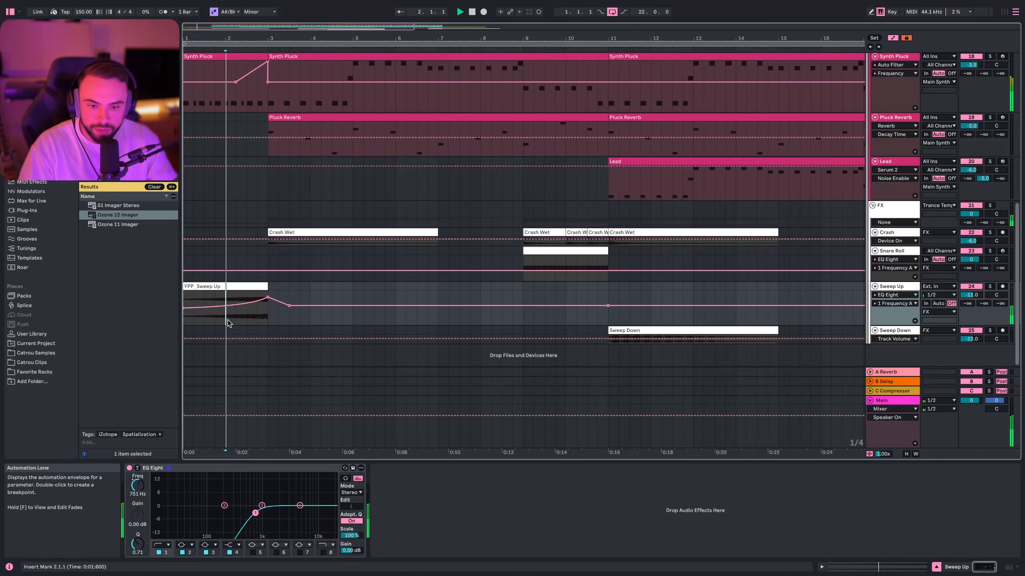
Step: Solo the Sweep Down track and audition it from 10.3.1
left_click(617, 315)
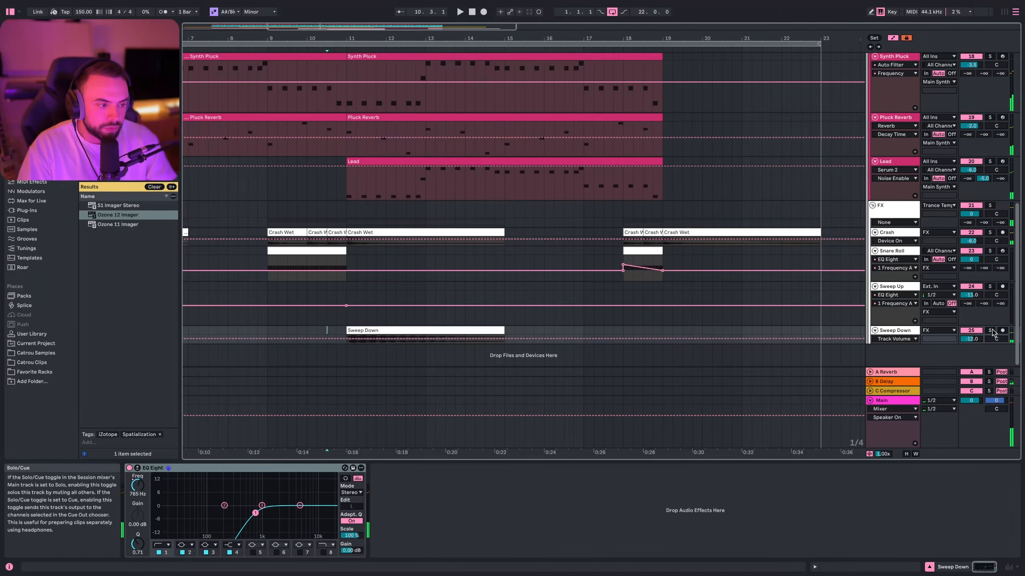
left_click(990, 330)
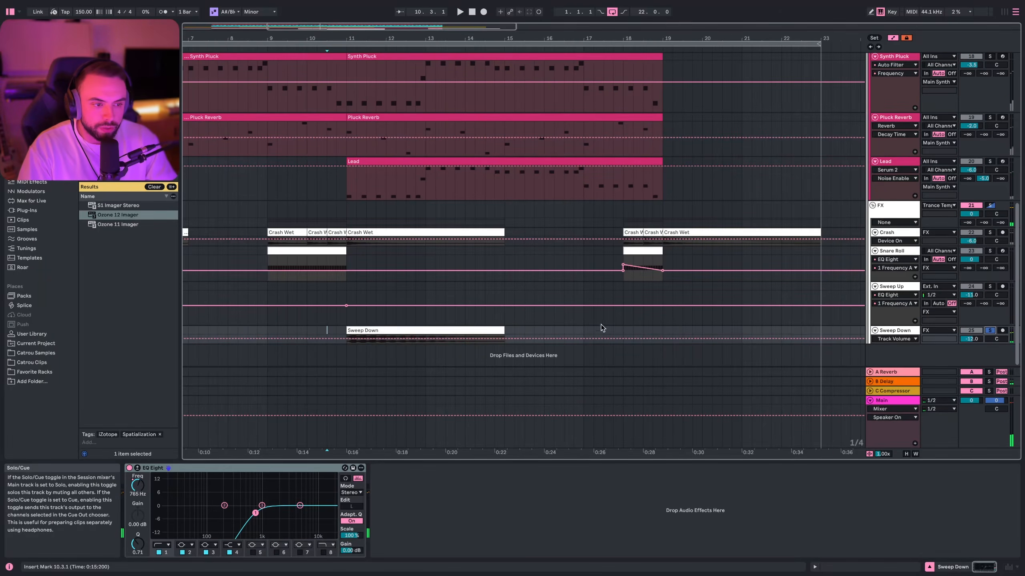
key("space")
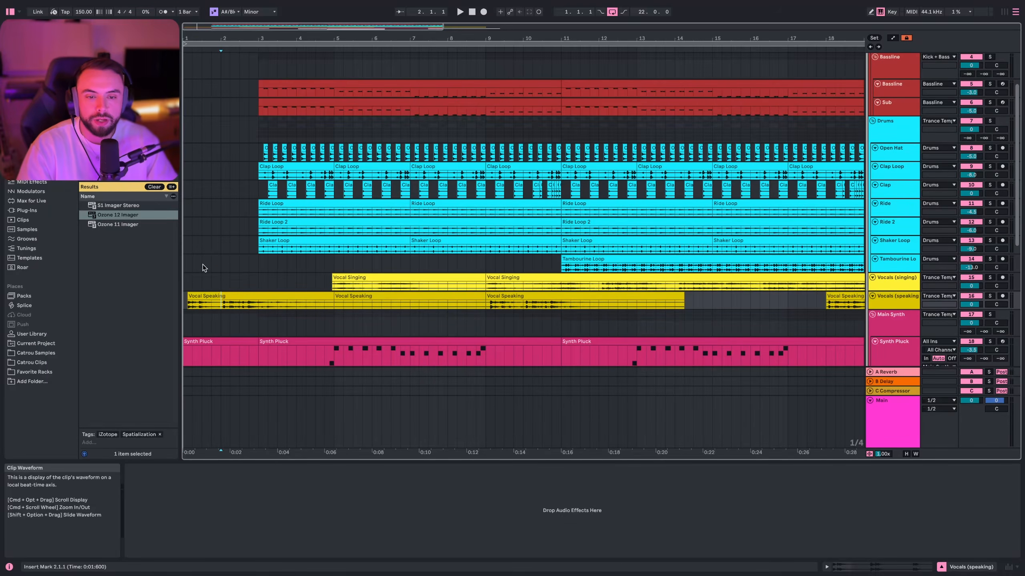
Step: Audition the intro's transition into bar 3 with all tracks active, from 2.1.1 and from 2.3.1
left_click(259, 265)
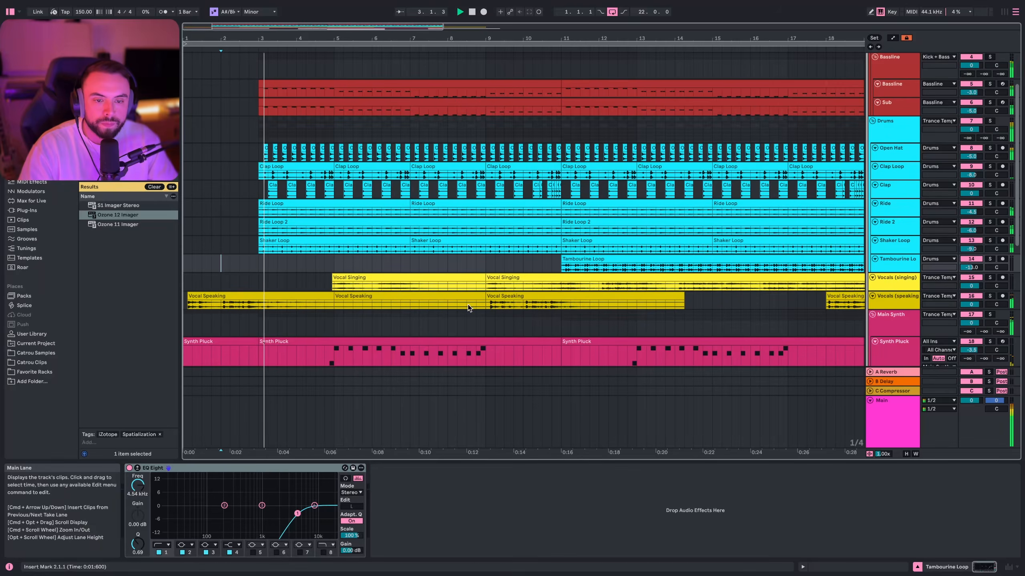
left_click(266, 292)
key("space")
left_click(227, 287)
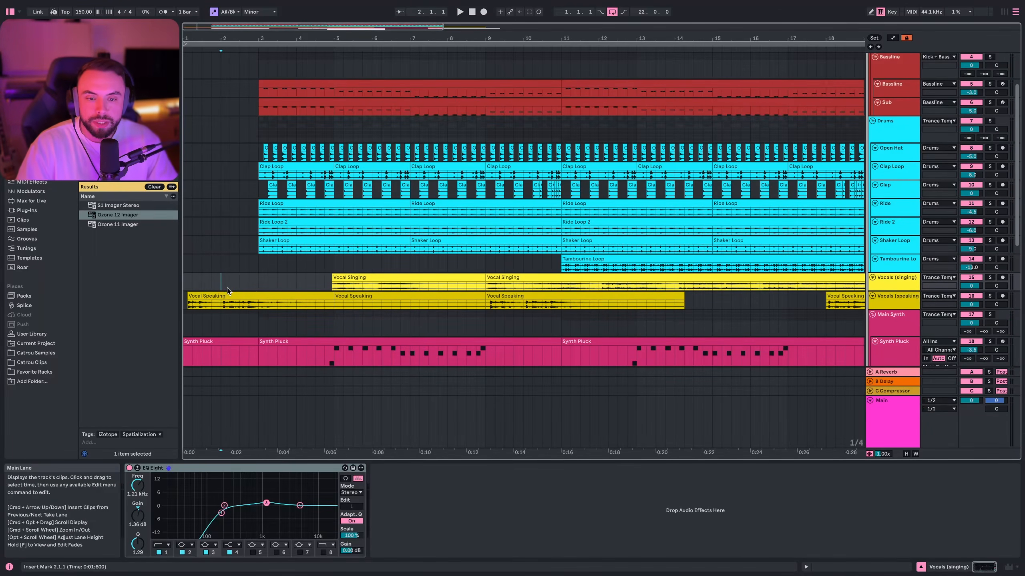
left_click(251, 294)
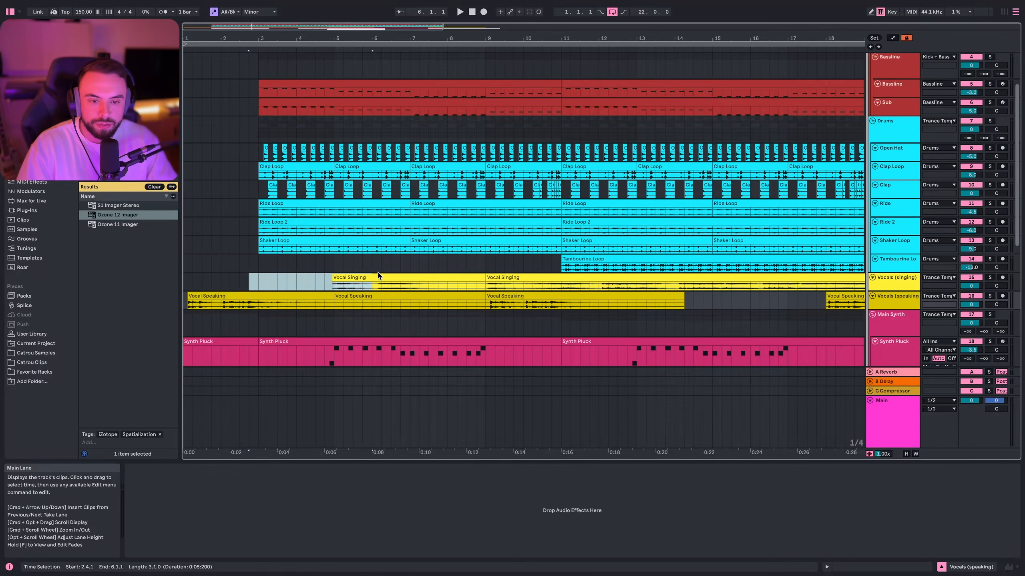
left_click(253, 279)
key("space")
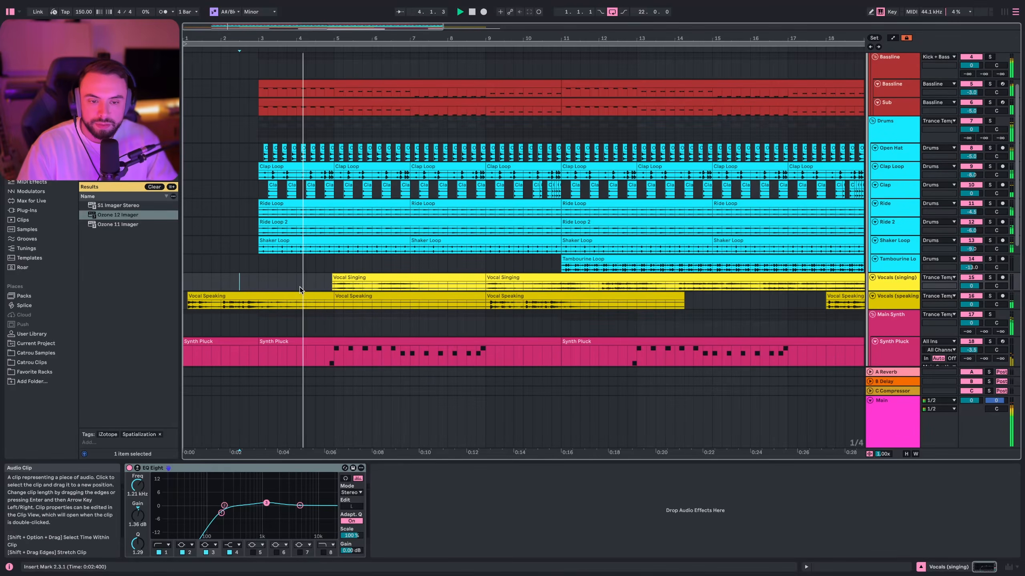
key("space")
Step: Select the first Vocal Singing clip and enlarge the Vocals (singing) track to show its waveform
left_click(261, 262)
scroll(262, 256, "up", 3)
scroll(287, 265, "down", 2)
left_click(383, 319)
scroll(493, 262, "down", 4)
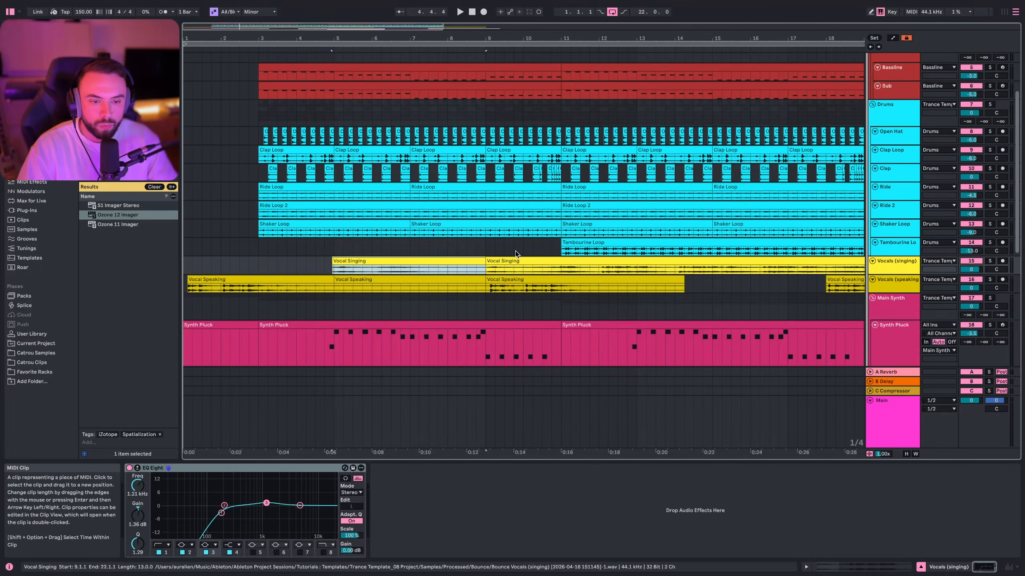
left_click_drag(891, 275, 890, 334)
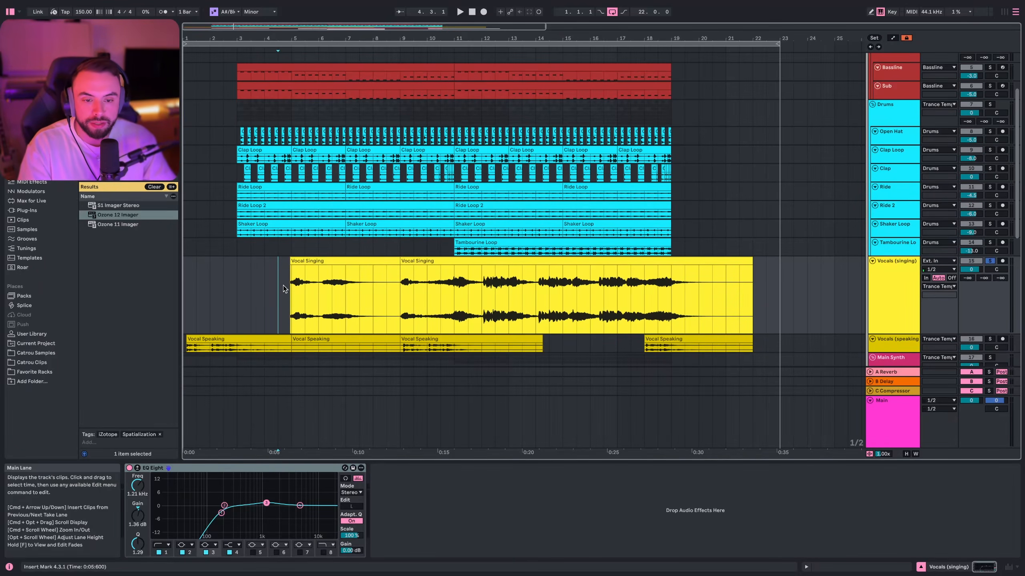
Step: Audition the singing vocals within the full mix from 4.3.1 and from 9.1.1
key("space")
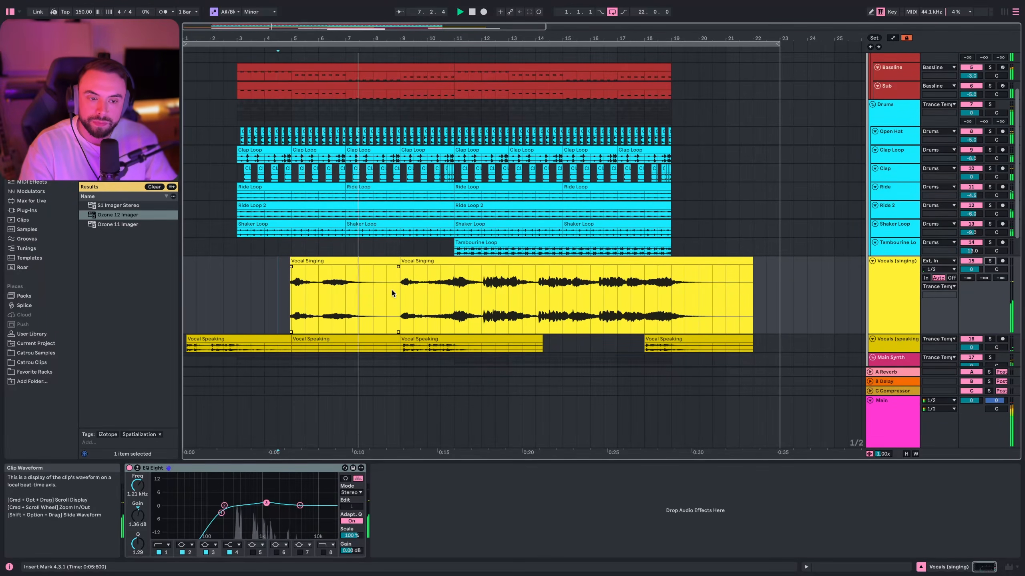
left_click(400, 299)
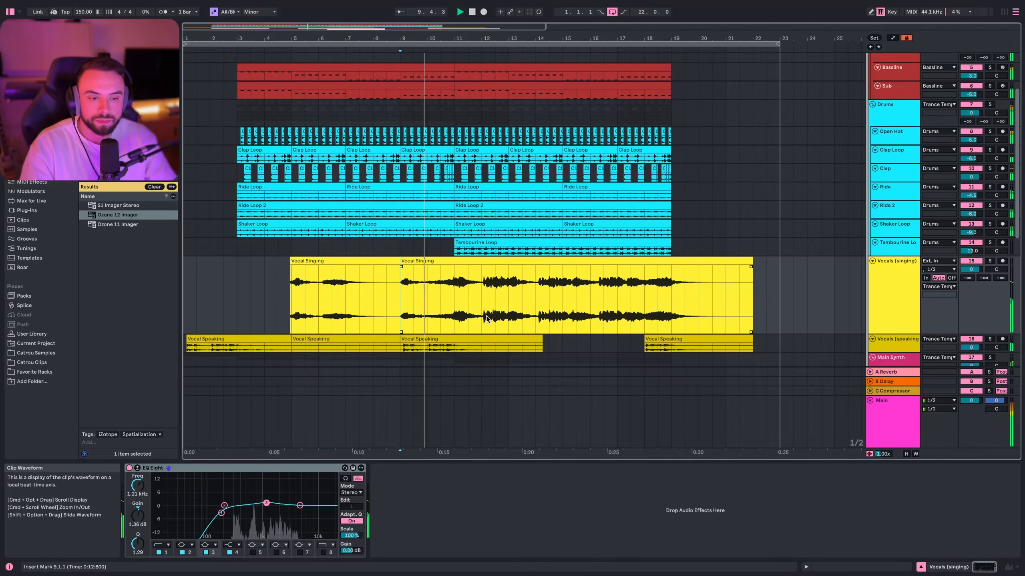
key("space")
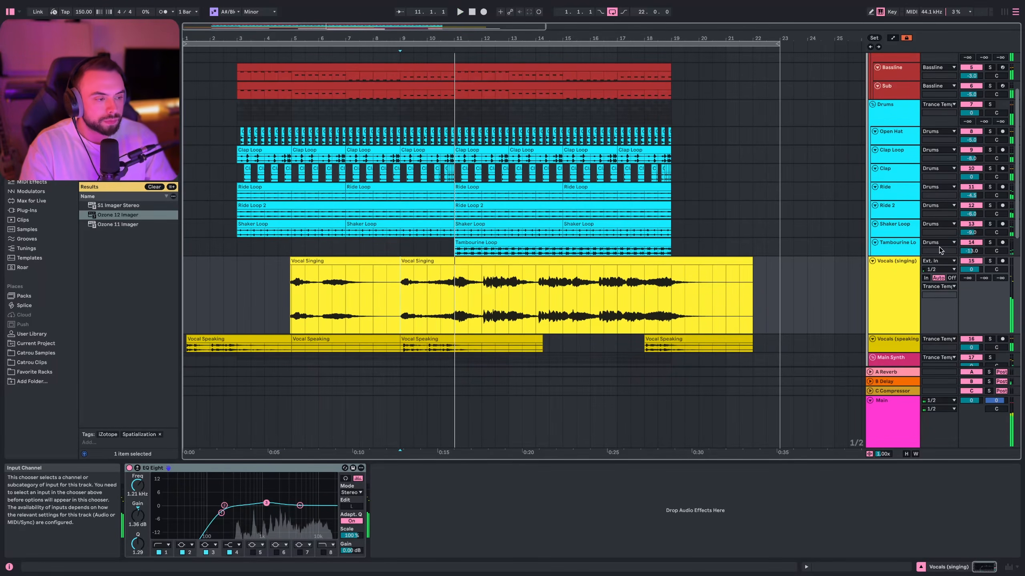
Step: Examine the kick gap between bars 9 and 11 and the Snare Roll clip that fills it
left_click(251, 314)
scroll(406, 116, "up", 3)
left_click_drag(407, 114, 455, 118)
scroll(400, 181, "down", 10)
left_click(429, 252)
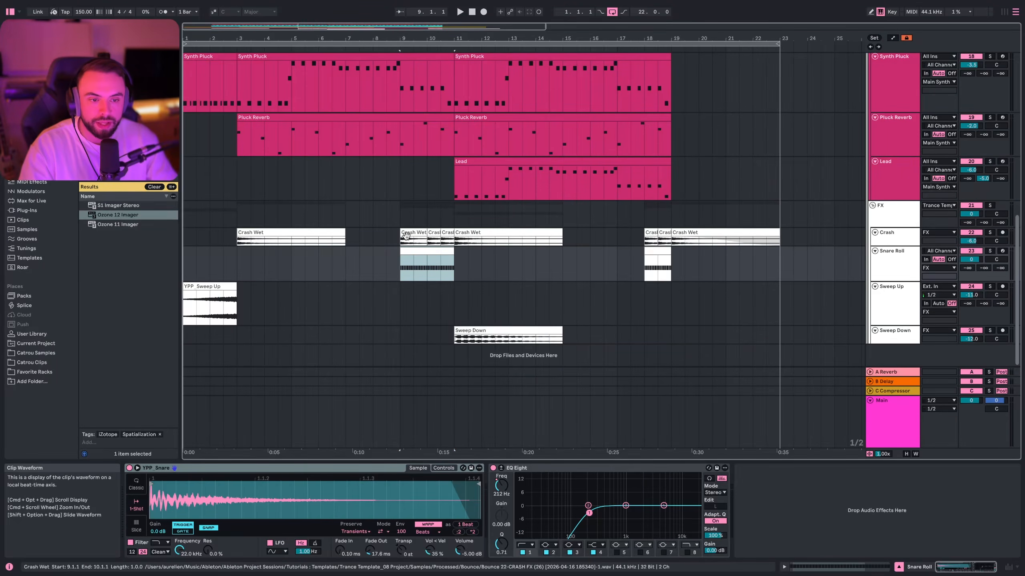
Step: Audition the build-up and the drop at bar 11 with all tracks active, starting from 8.3.1
left_click(388, 214)
scroll(387, 213, "up", 2)
scroll(403, 222, "up", 2)
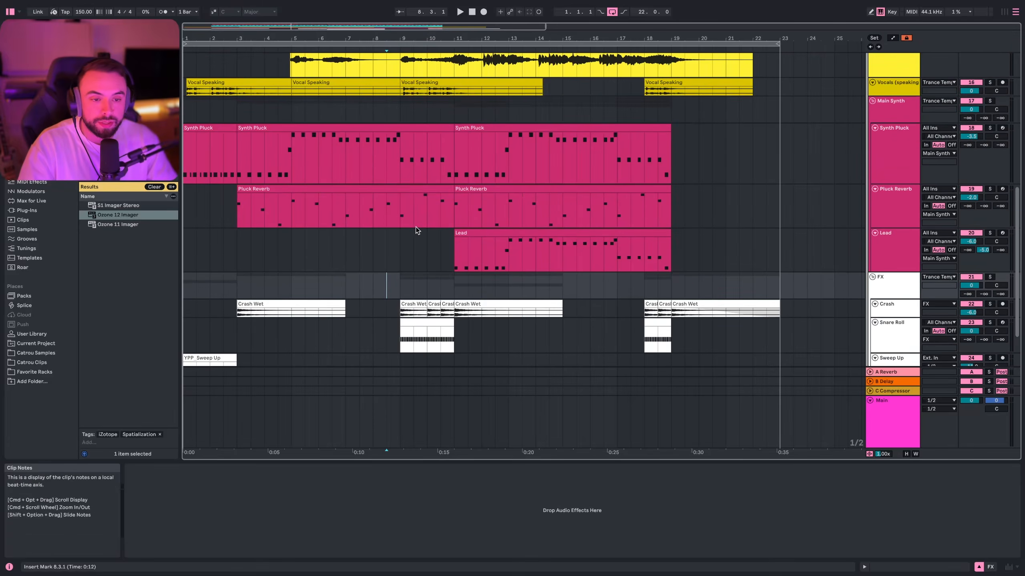
key("space")
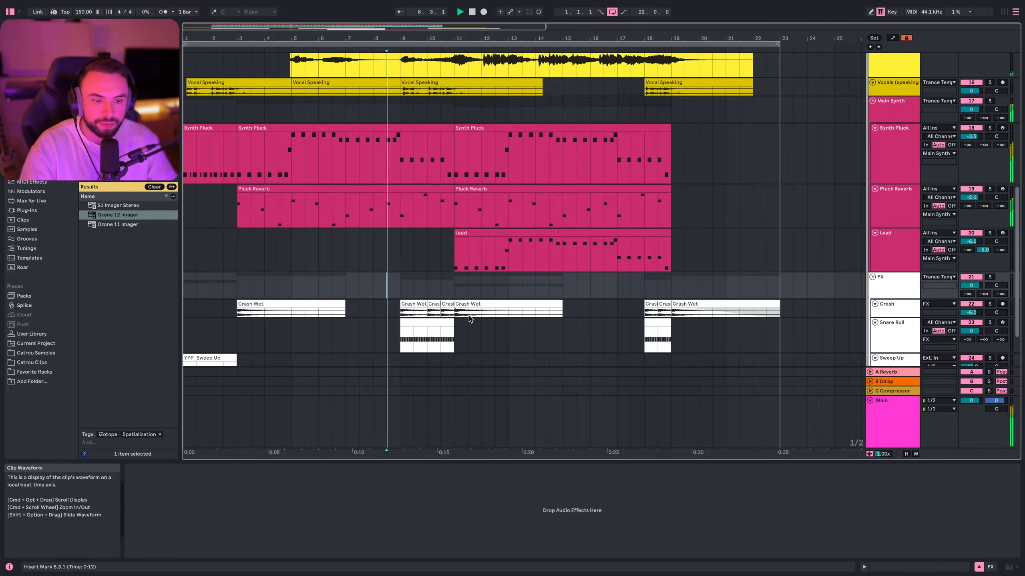
scroll(487, 319, "down", 3)
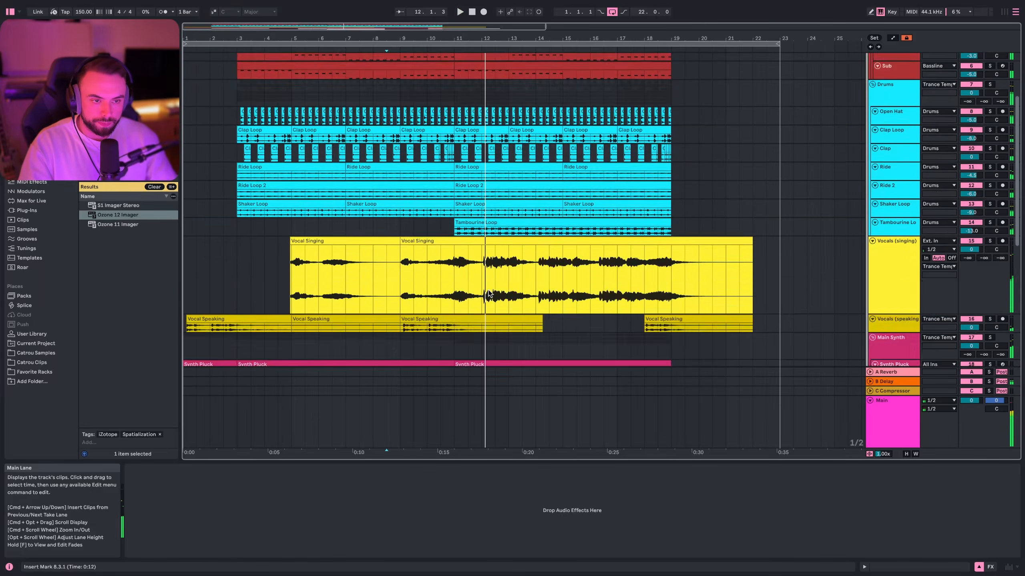
Step: Examine the Tambourine Loop and Lead clips that enter at 11.1.1
left_click(672, 259)
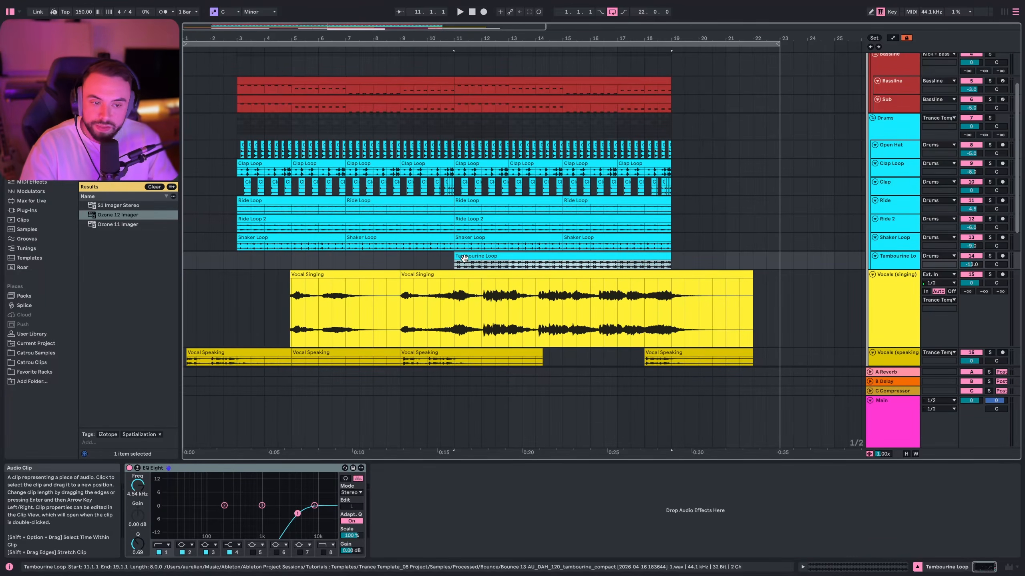
scroll(498, 258, "down", 12)
left_click(505, 256)
scroll(507, 276, "up", 8)
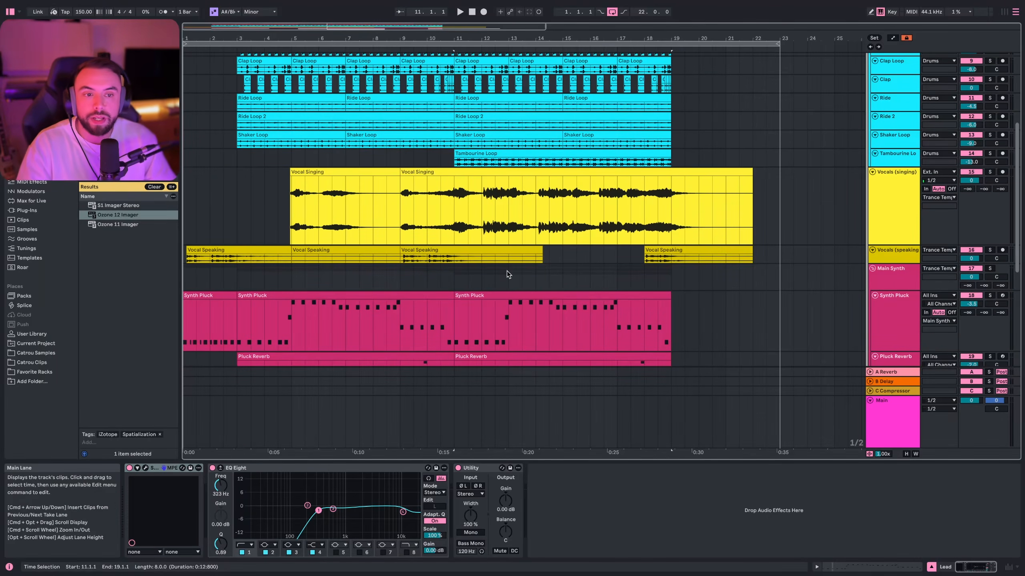
Step: Audition the full arrangement from 7.1.1 through the build-up and drop while reviewing the synth and FX tracks
left_click(437, 239)
scroll(395, 225, "down", 1)
scroll(396, 225, "down", 1)
left_click(412, 206)
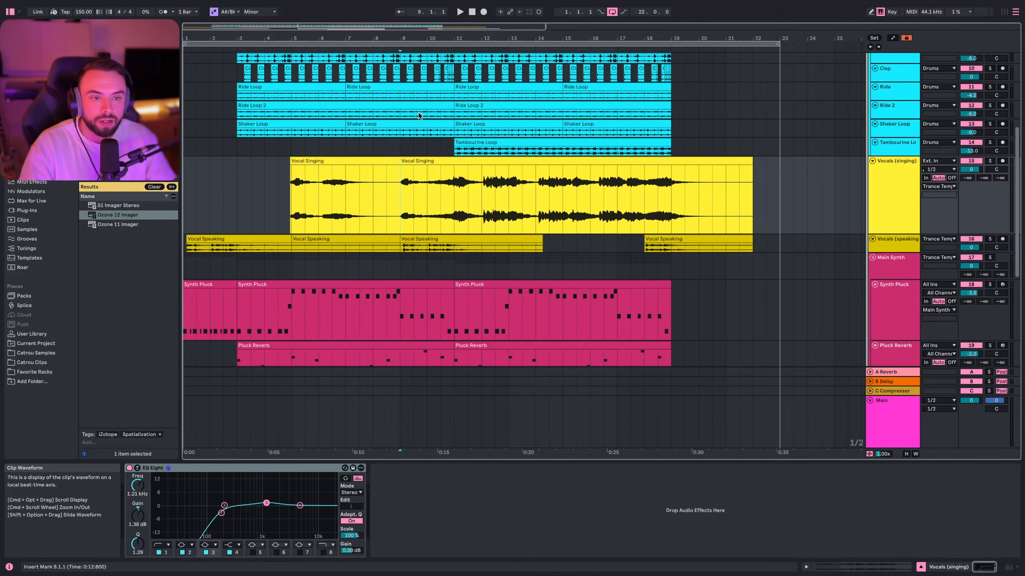
left_click(346, 218)
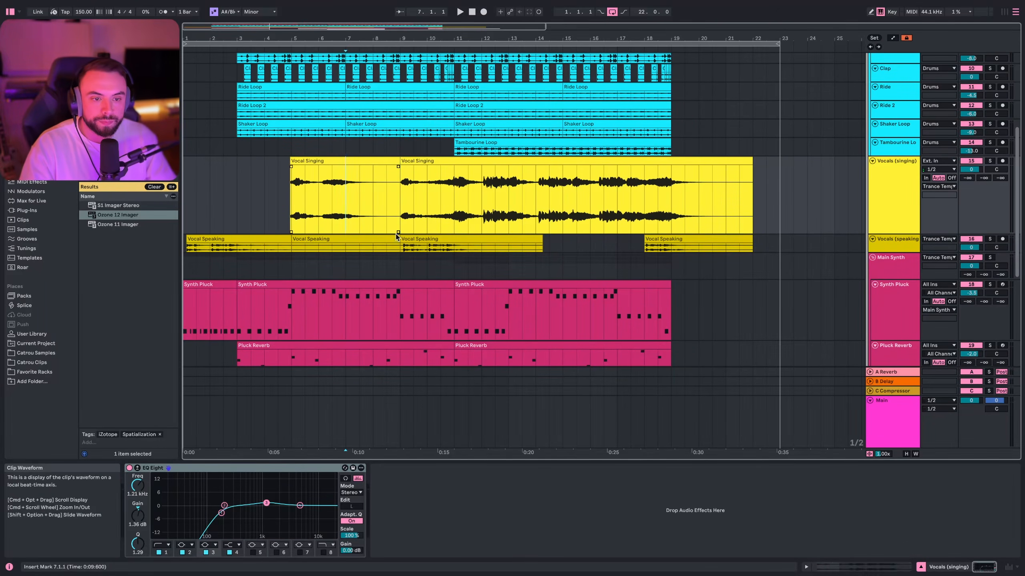
key("space")
scroll(482, 270, "down", 5)
scroll(482, 269, "down", 13)
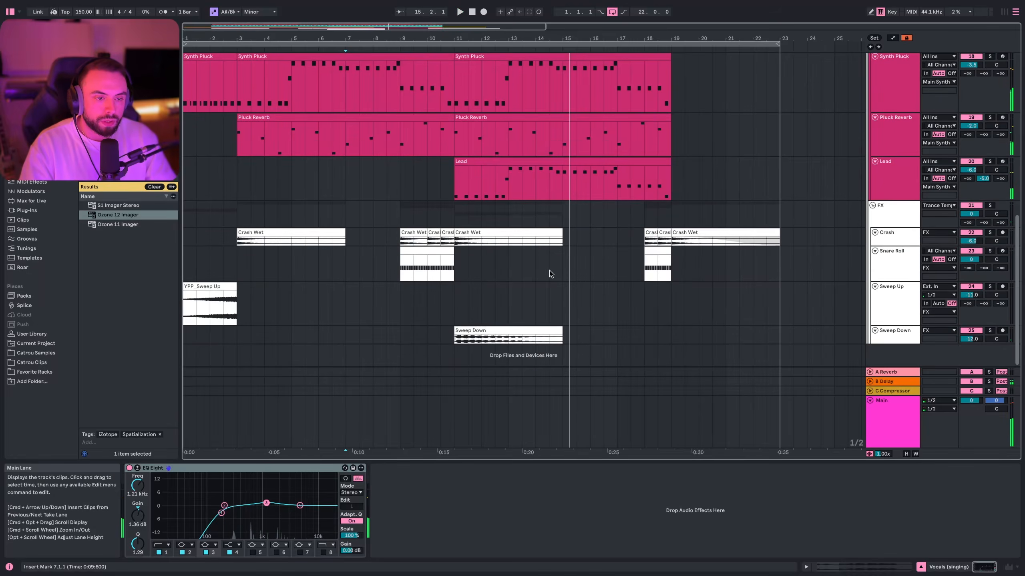
Step: Go back to the first tracks of the arrangement and reset the browser search to the full device list
scroll(695, 201, "up", 10)
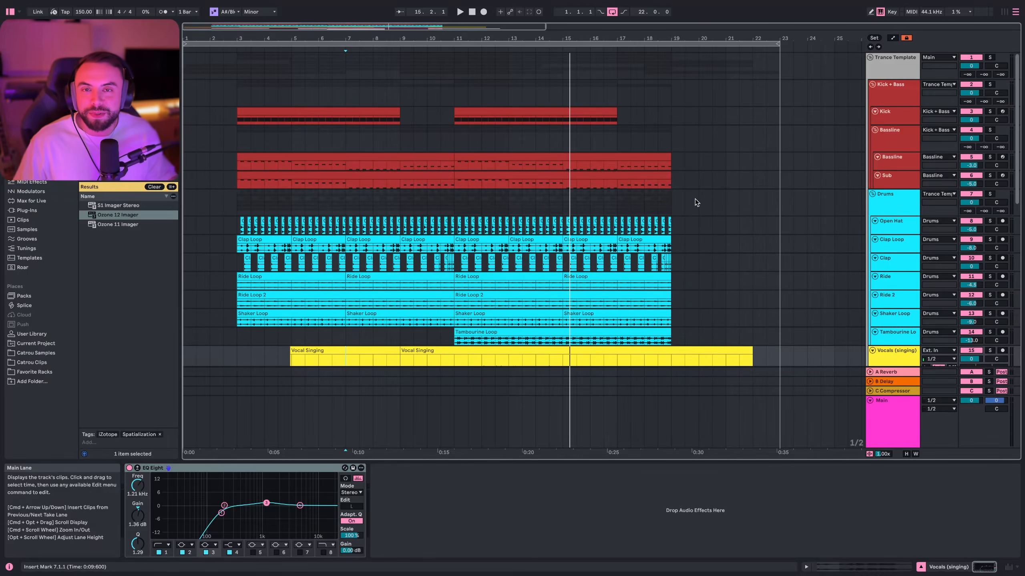
key("super+f")
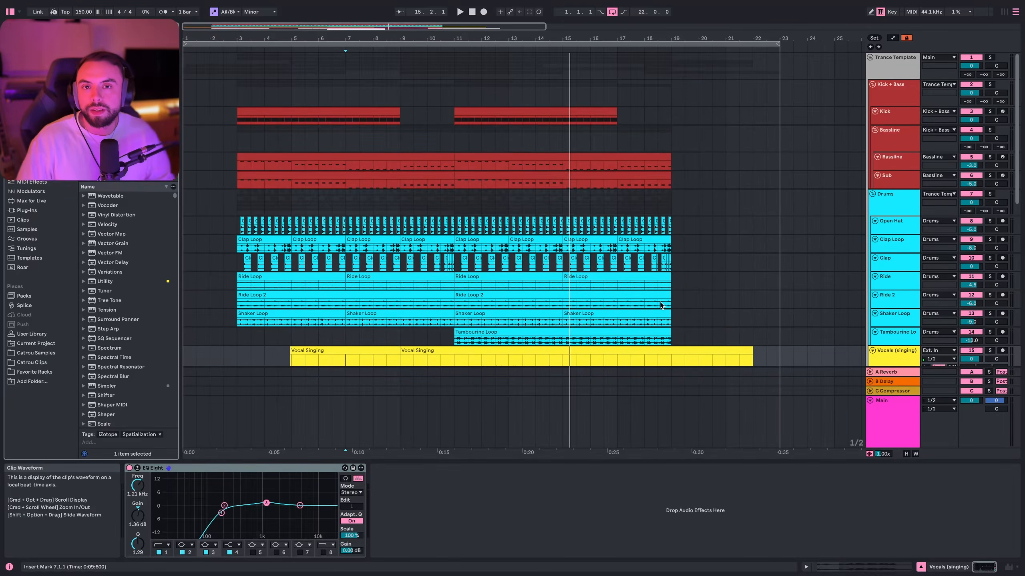